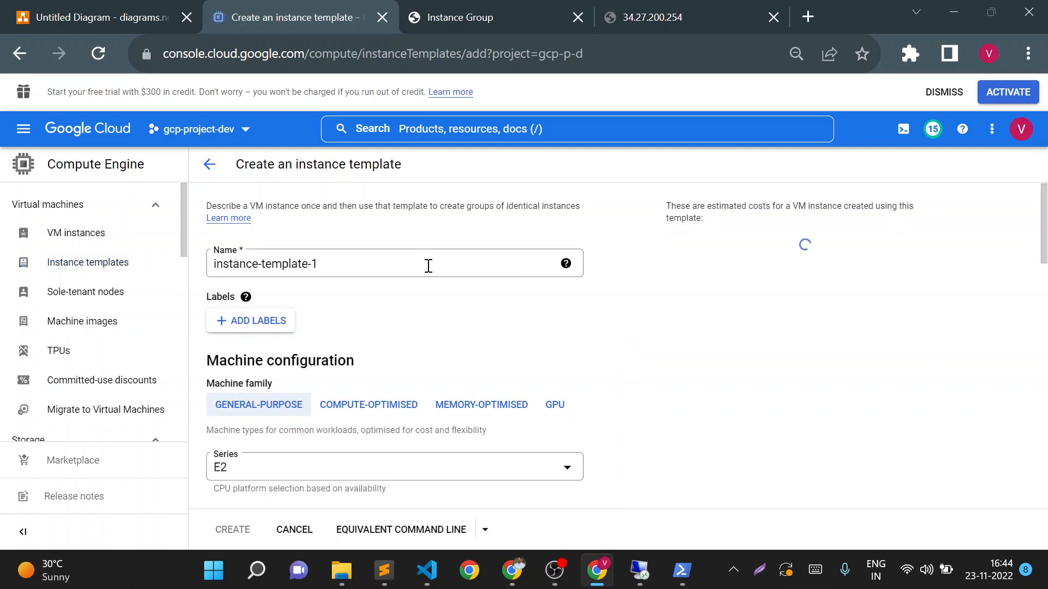
Name the instance template webapp-1 and set its default network interface to the application-vpc network.
triple_click(428, 266)
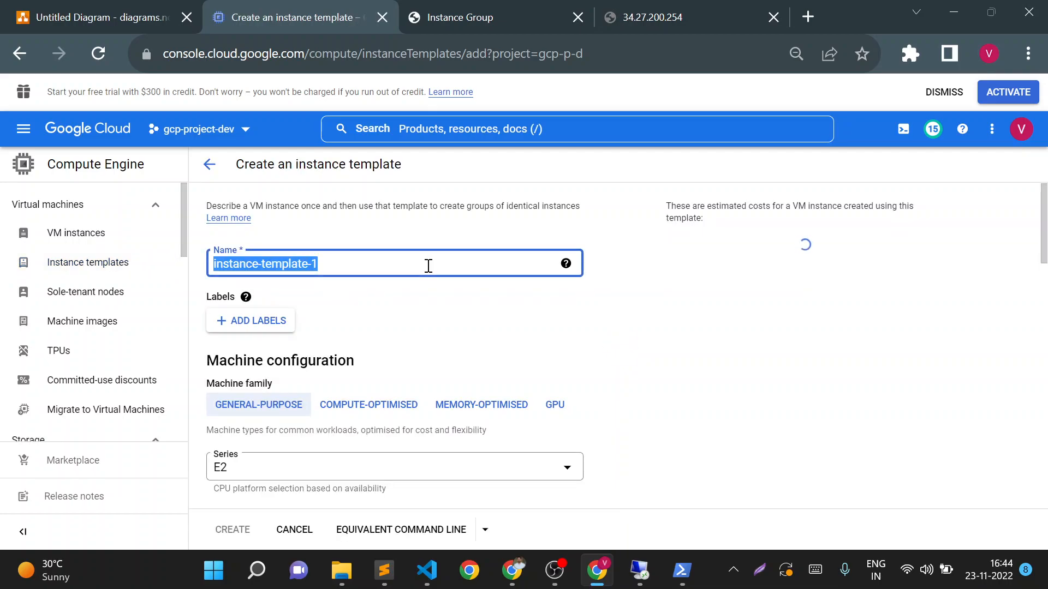
text(webapp)
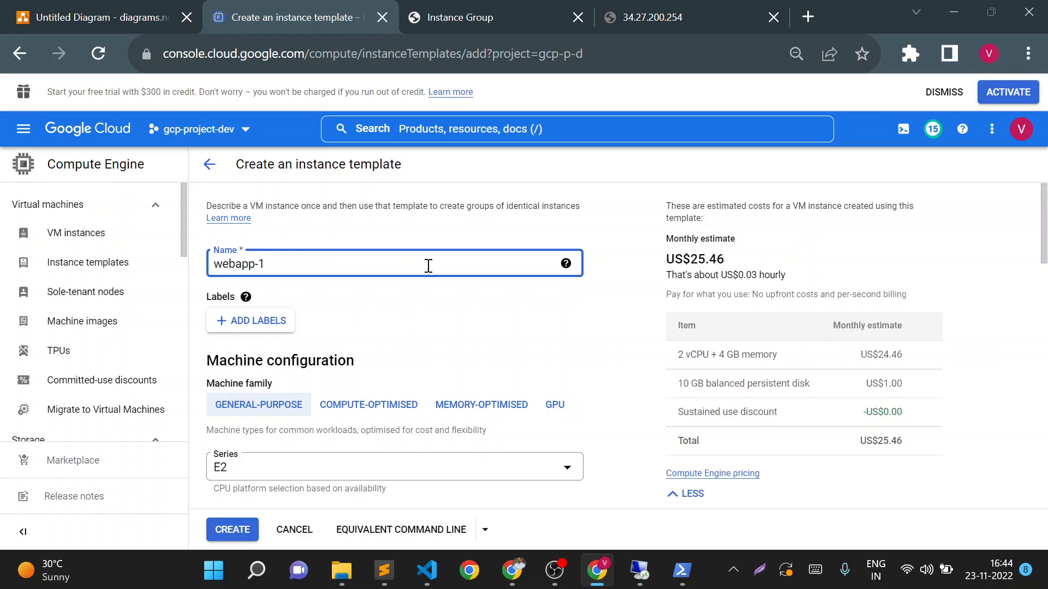
drag(1044, 256, 1031, 540)
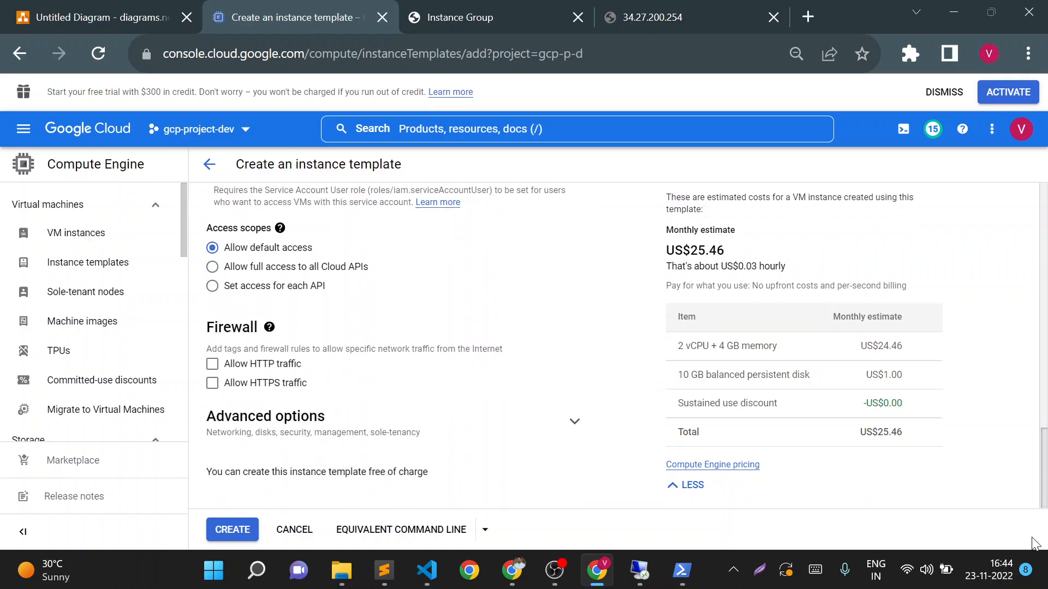
click(573, 425)
drag(1045, 388, 1045, 486)
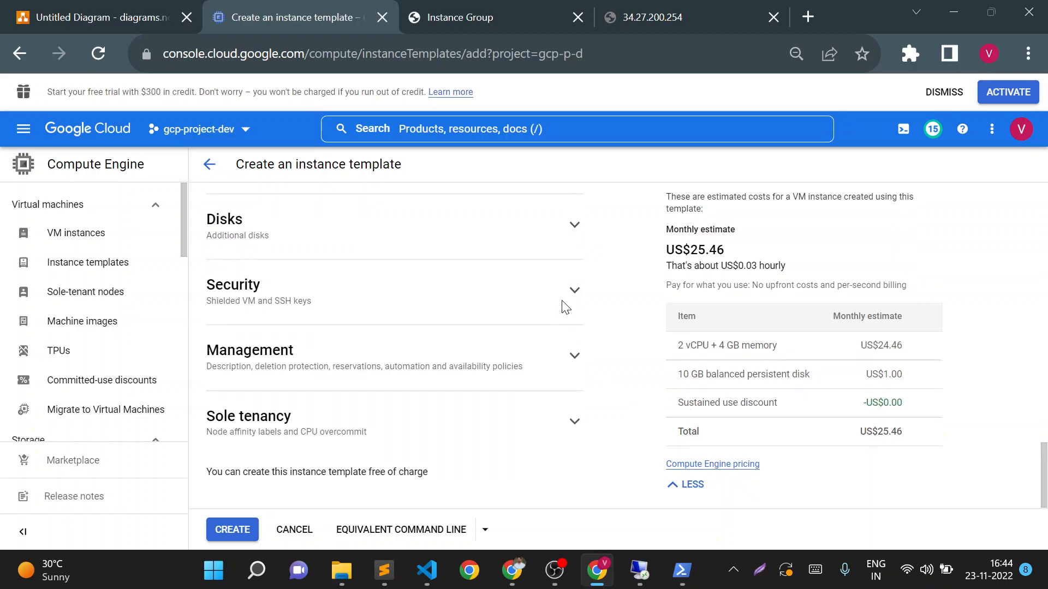
drag(1045, 469, 1045, 437)
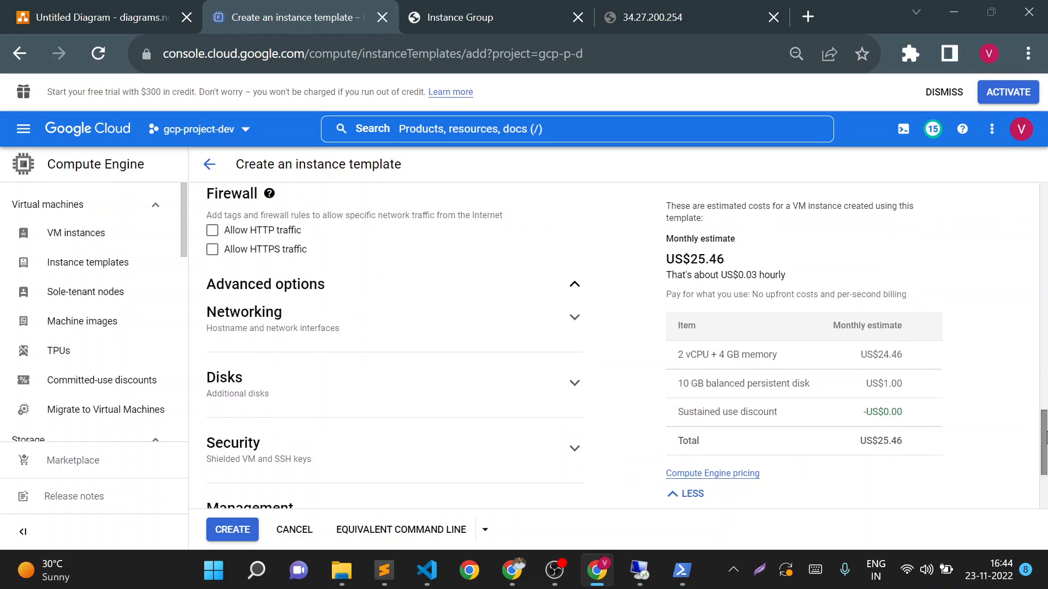
click(575, 319)
drag(1044, 391, 1046, 452)
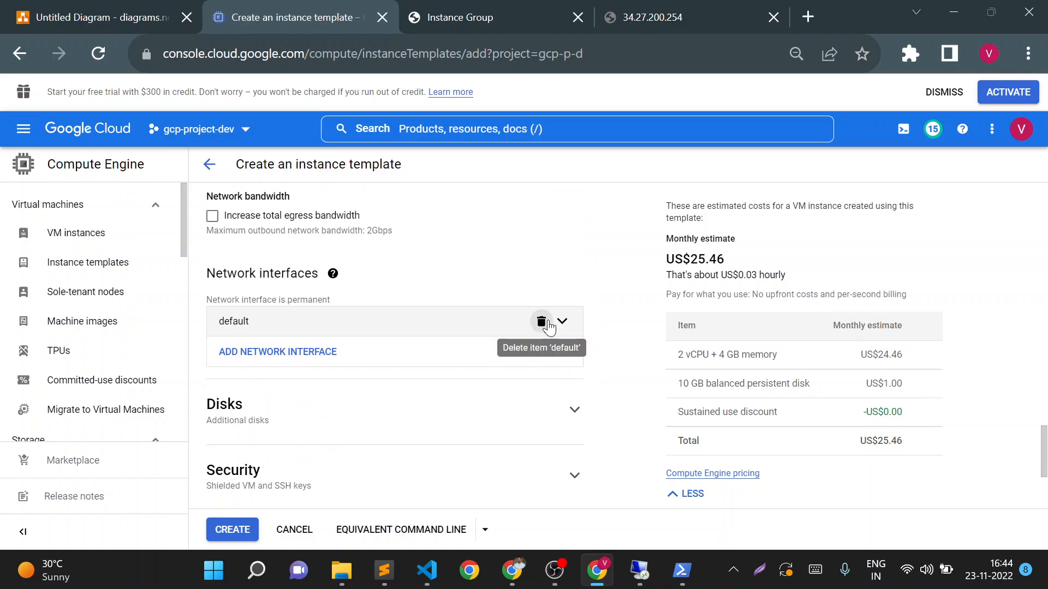
click(562, 326)
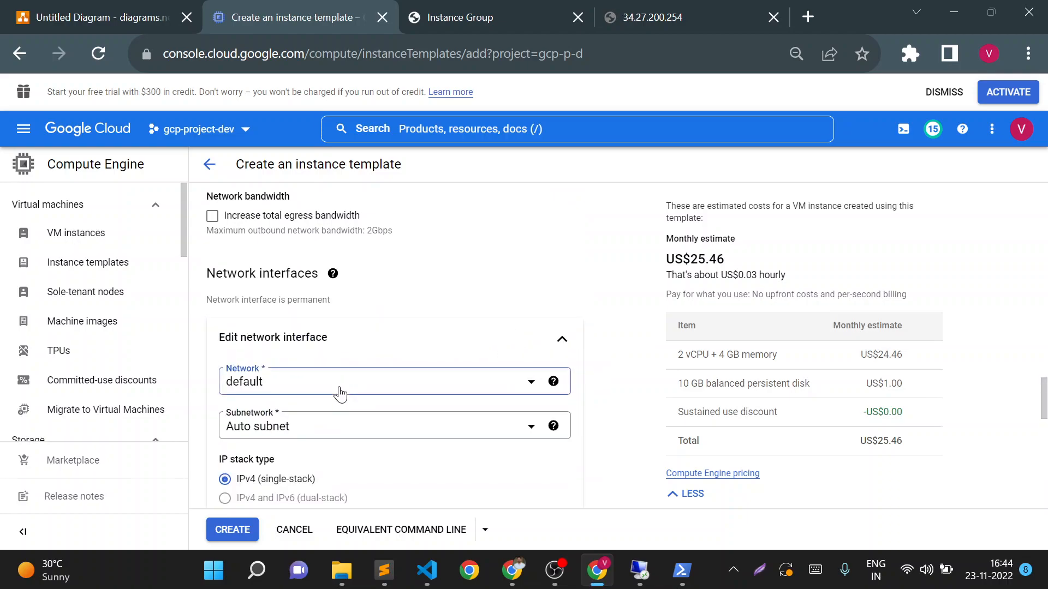
click(289, 388)
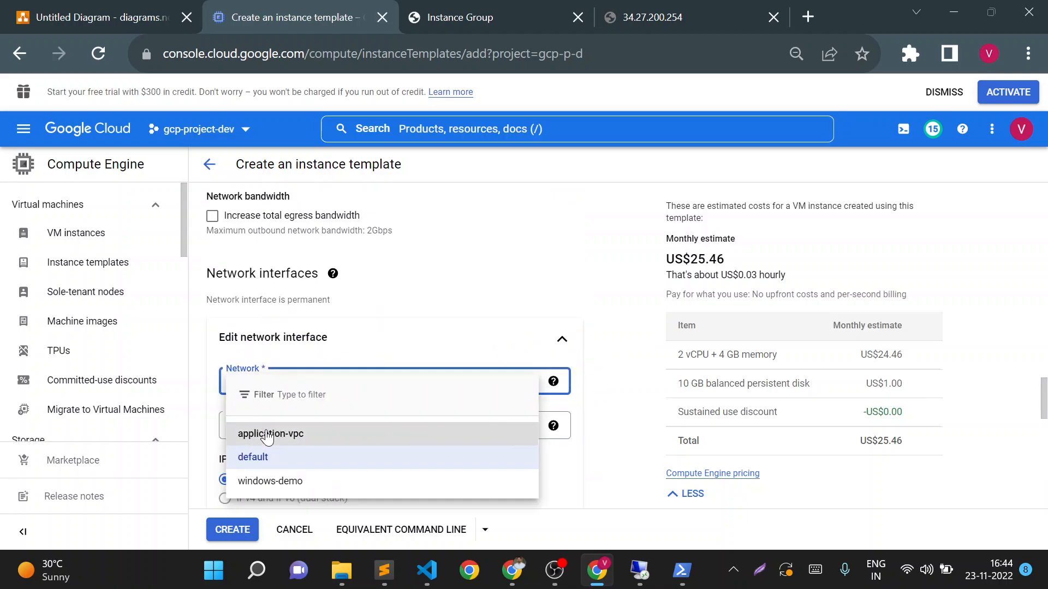
click(267, 433)
Expand the template's Management settings and start editing the empty startup script.
drag(1045, 416, 1045, 507)
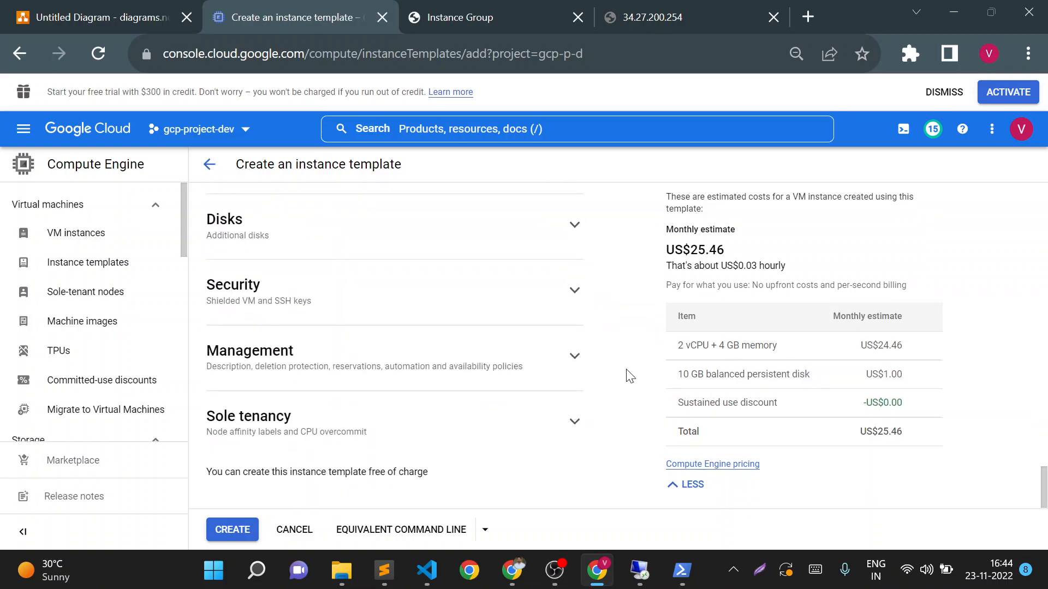
click(575, 357)
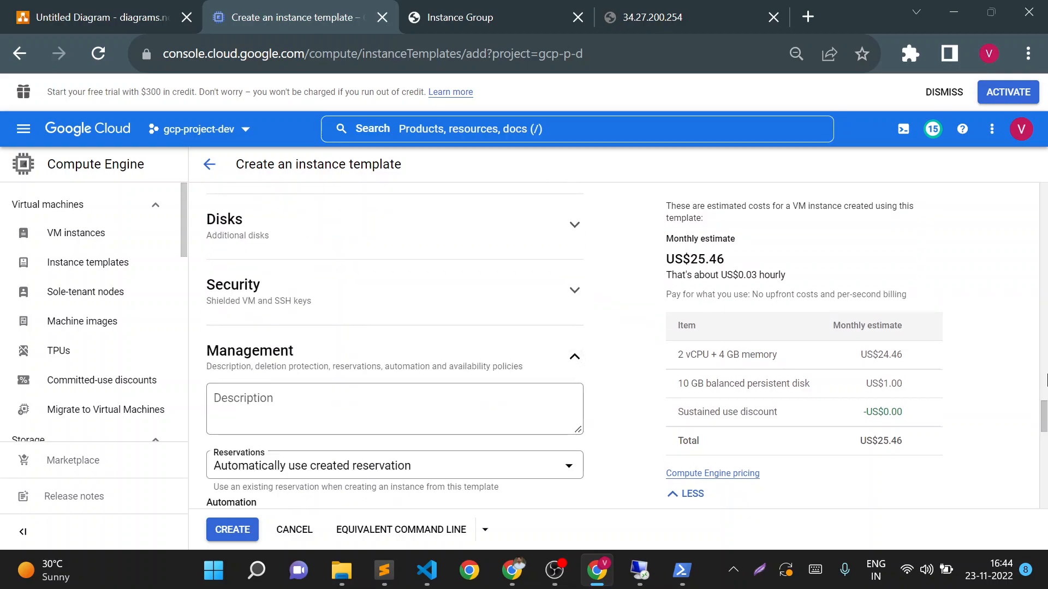
scroll(1045, 421, down, 3)
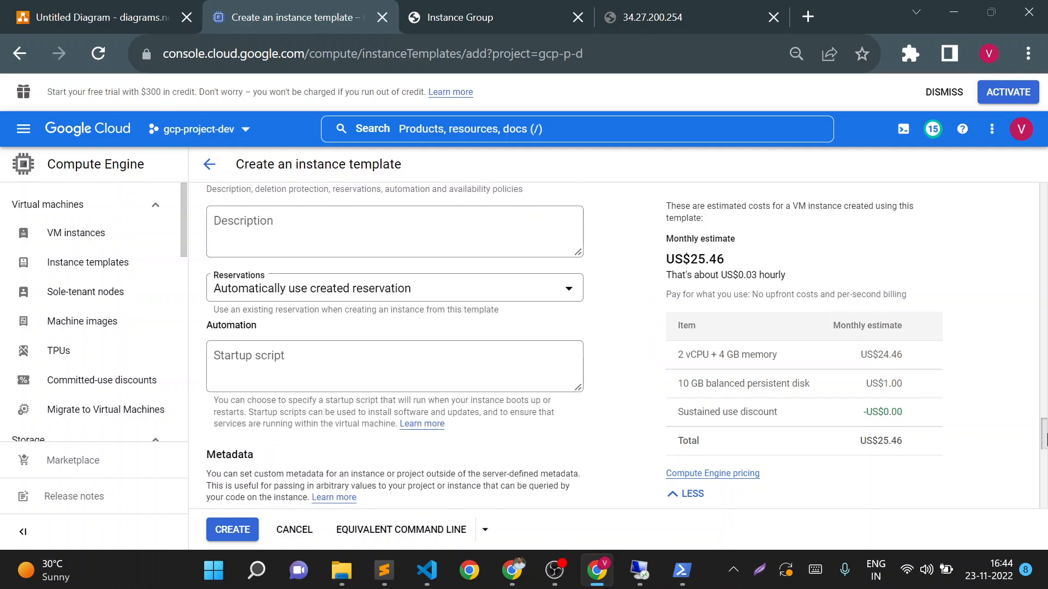
click(389, 375)
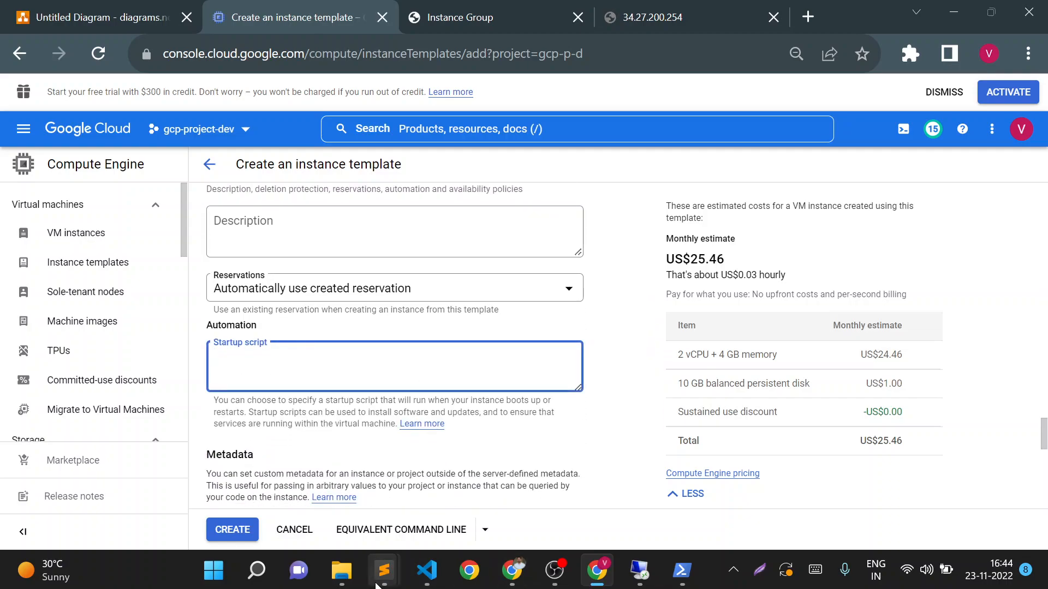
Switch to gcp.txt in Sublime Text and copy the Apache commands on lines 2 to 4, through the index.html line.
mouse_move(378, 585)
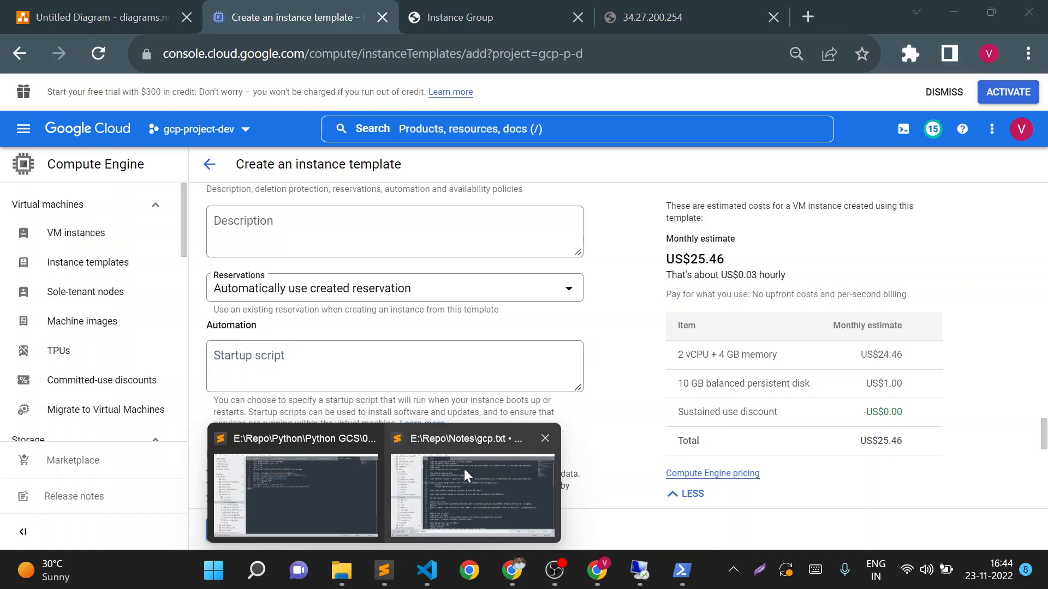
click(464, 469)
drag(325, 108, 244, 88)
drag(320, 111, 258, 70)
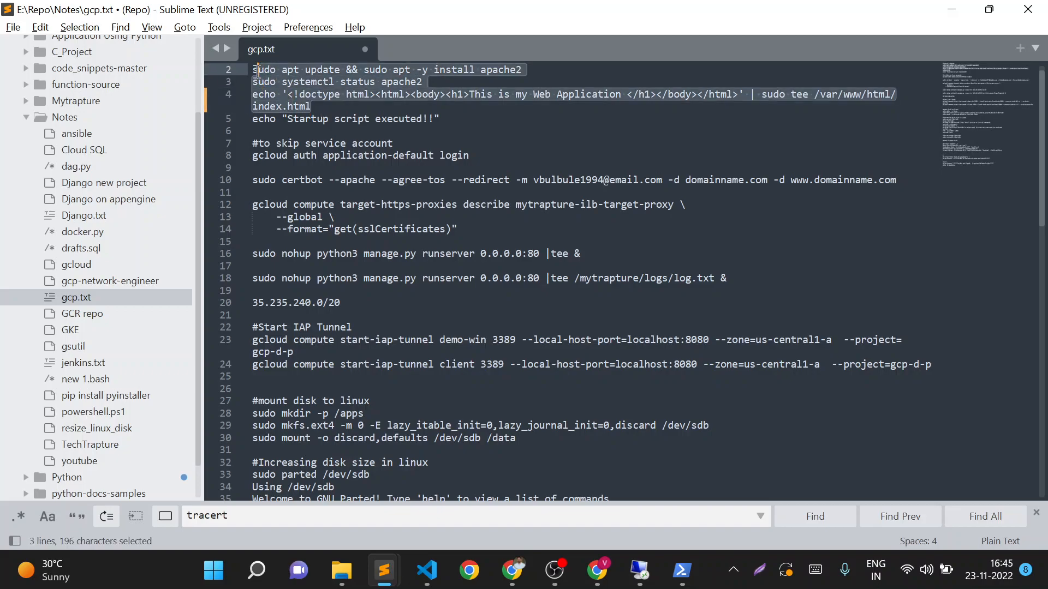
right_click(263, 75)
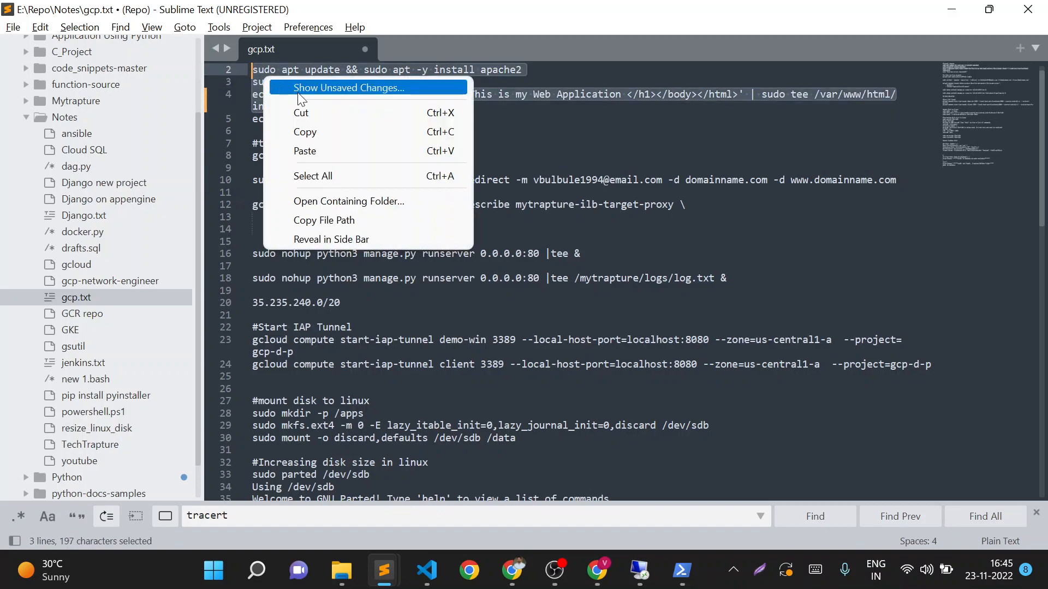
click(323, 131)
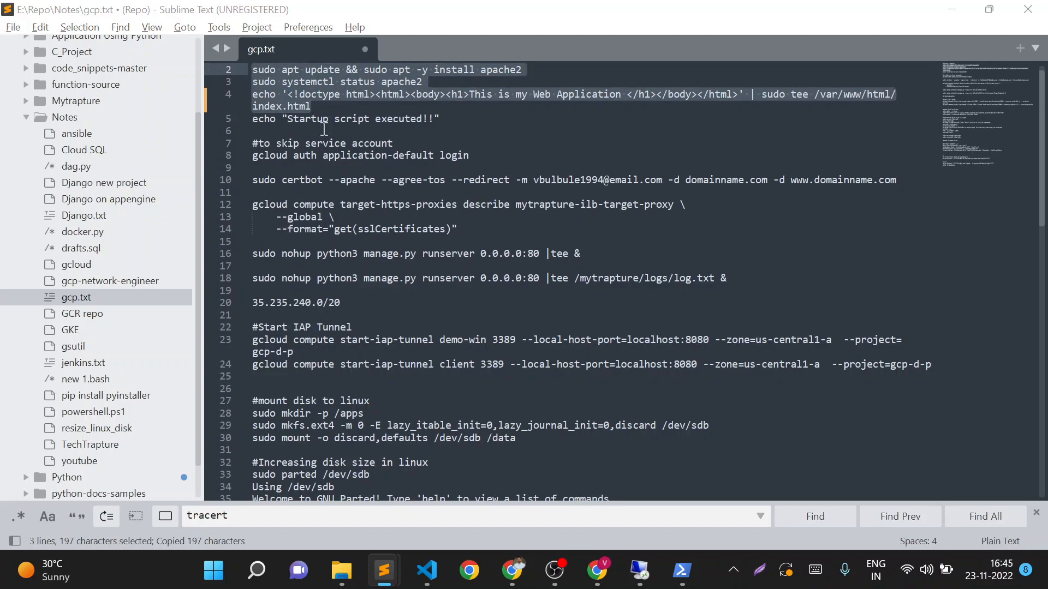
Return to the browser, paste the copied commands as the startup script and try to create the instance template.
key(alt+Tab)
click(399, 362)
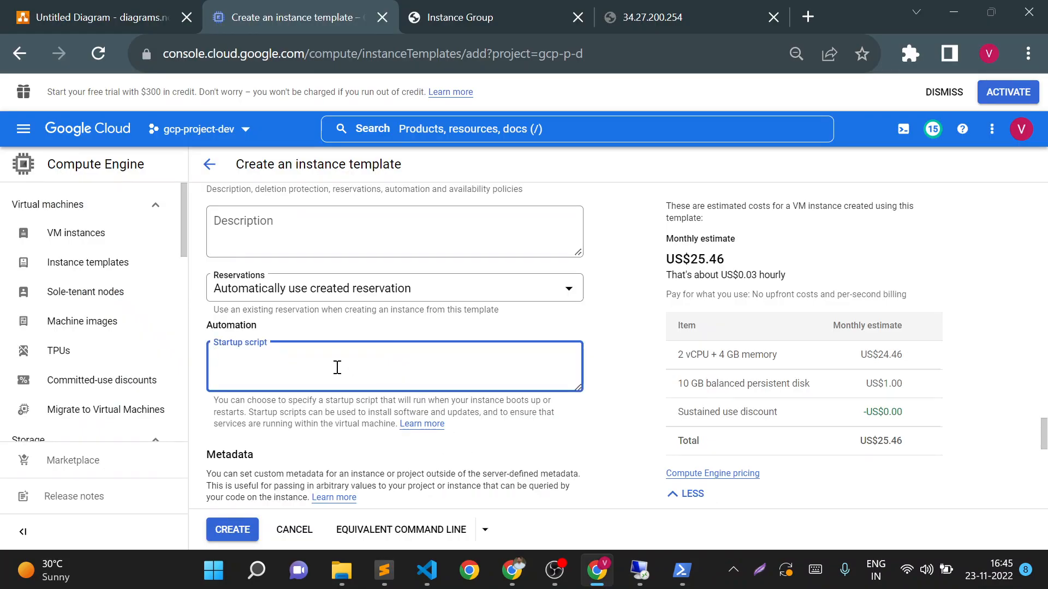
key(ctrl+v)
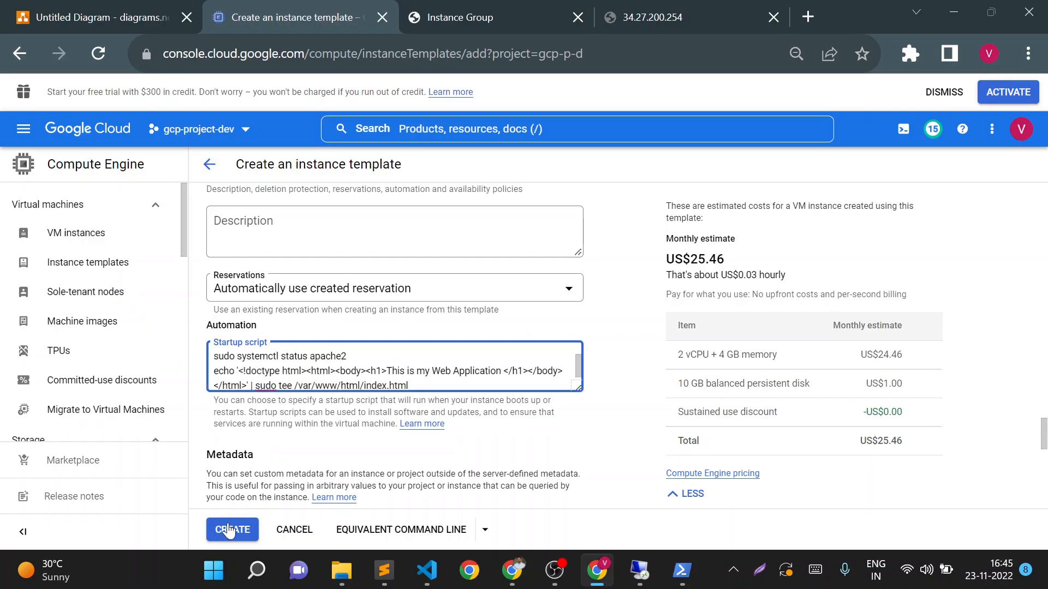
drag(1044, 428, 1043, 436)
triple_click(356, 294)
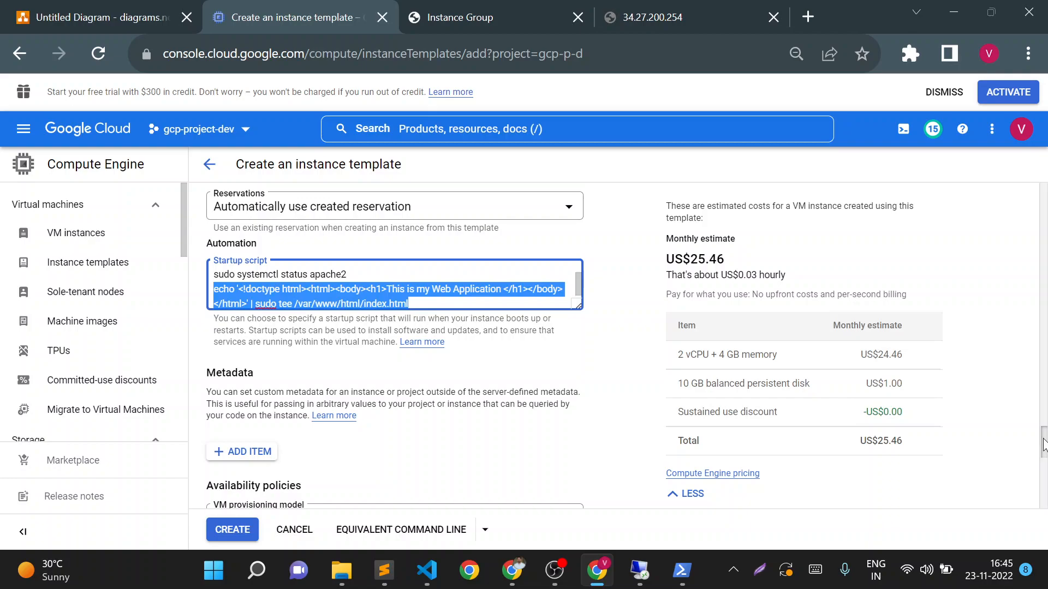
drag(1044, 443, 1044, 496)
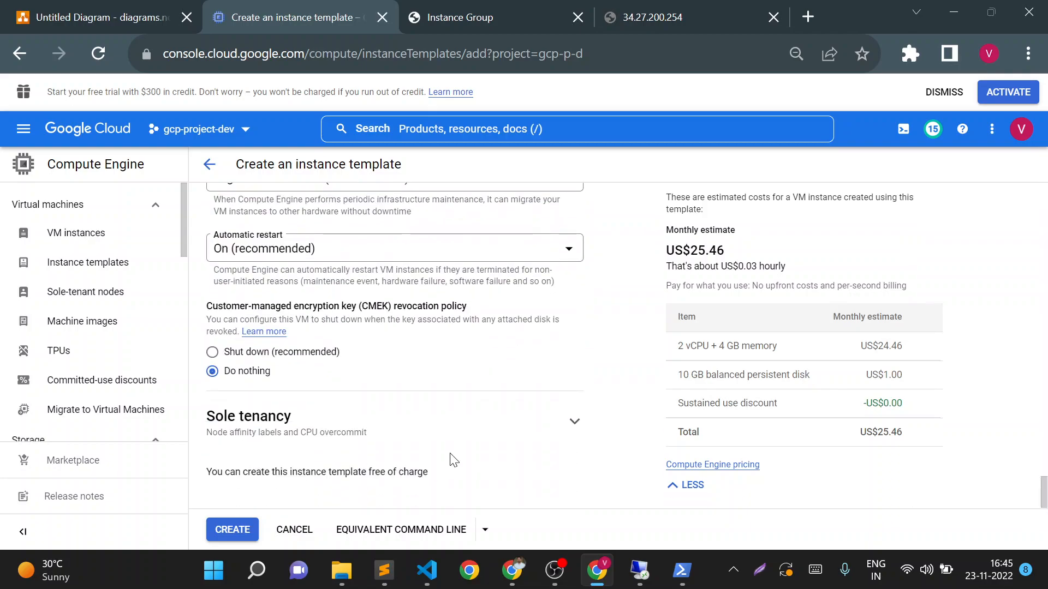
click(248, 529)
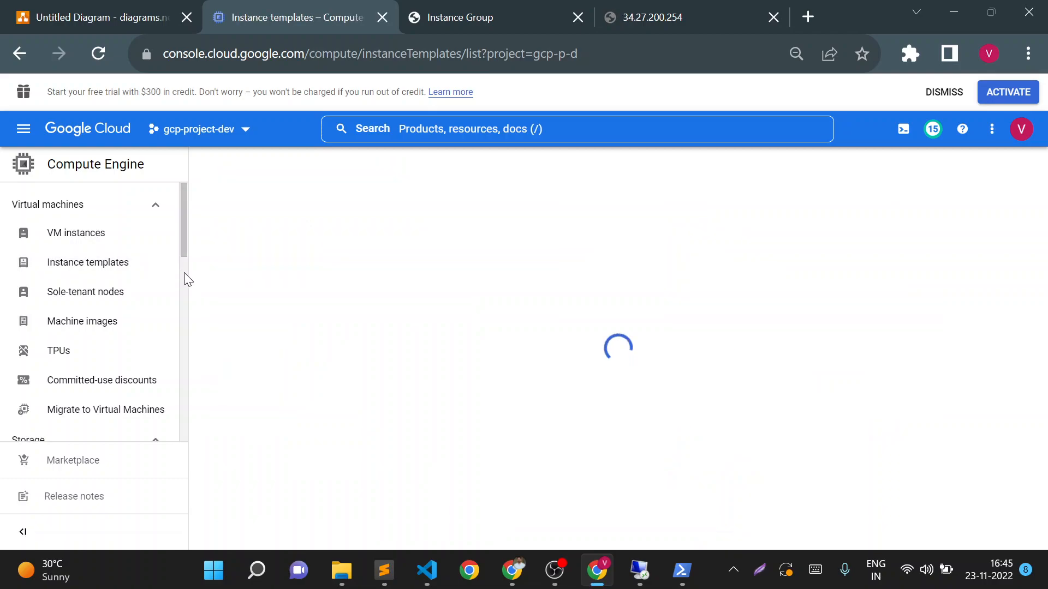
Open the instance groups page and check the notification about creating the webapp-1 template.
scroll(185, 273, down, 4)
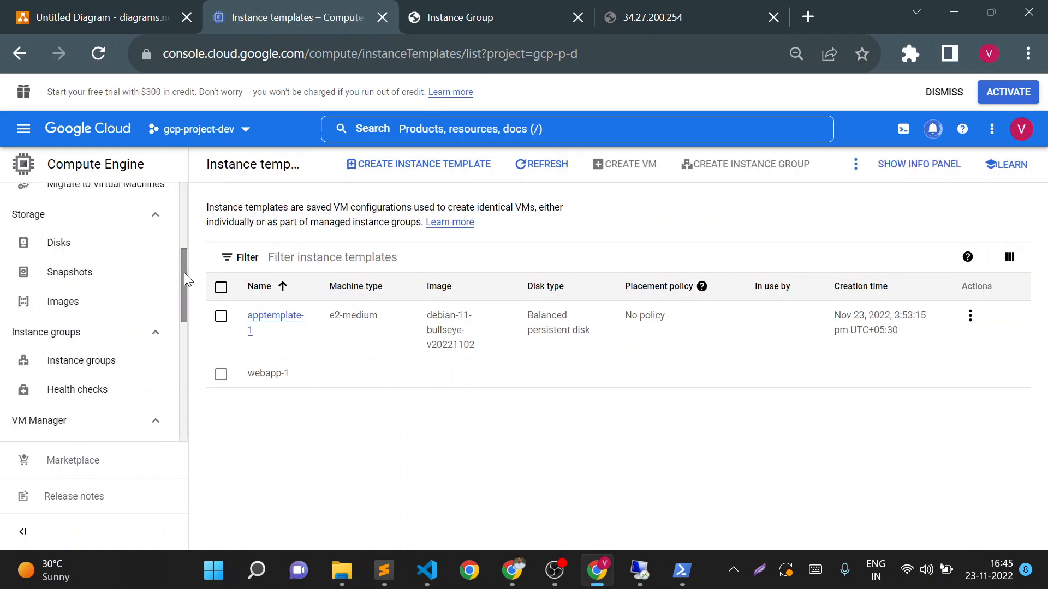
click(92, 361)
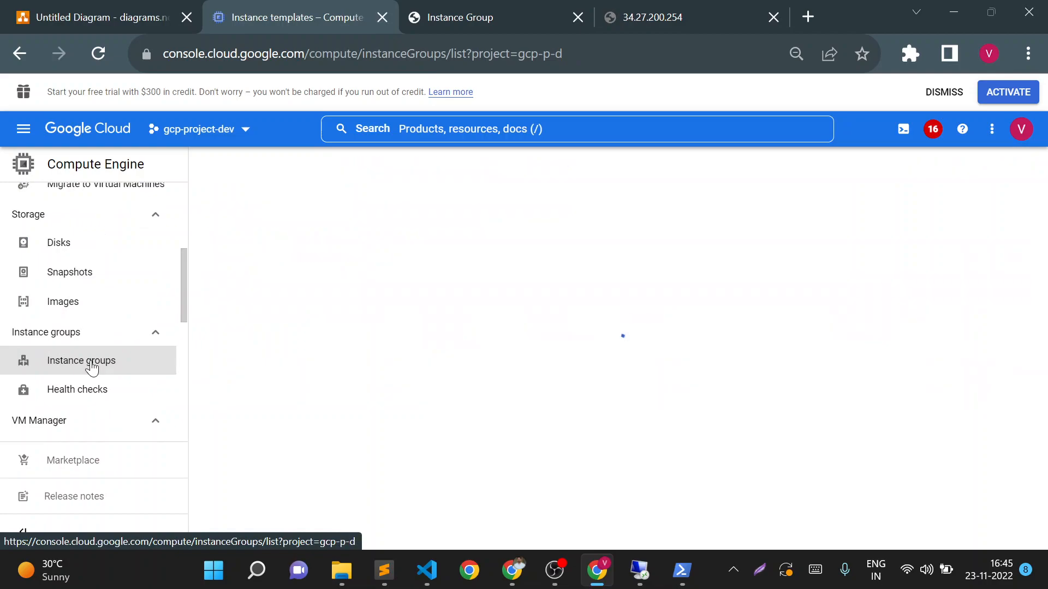
click(931, 131)
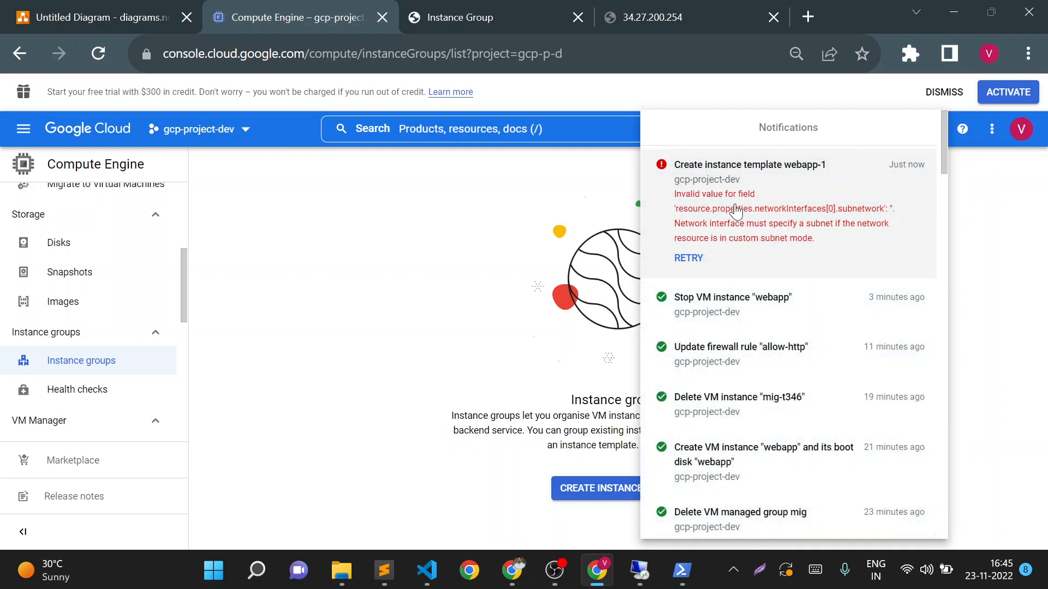
click(69, 252)
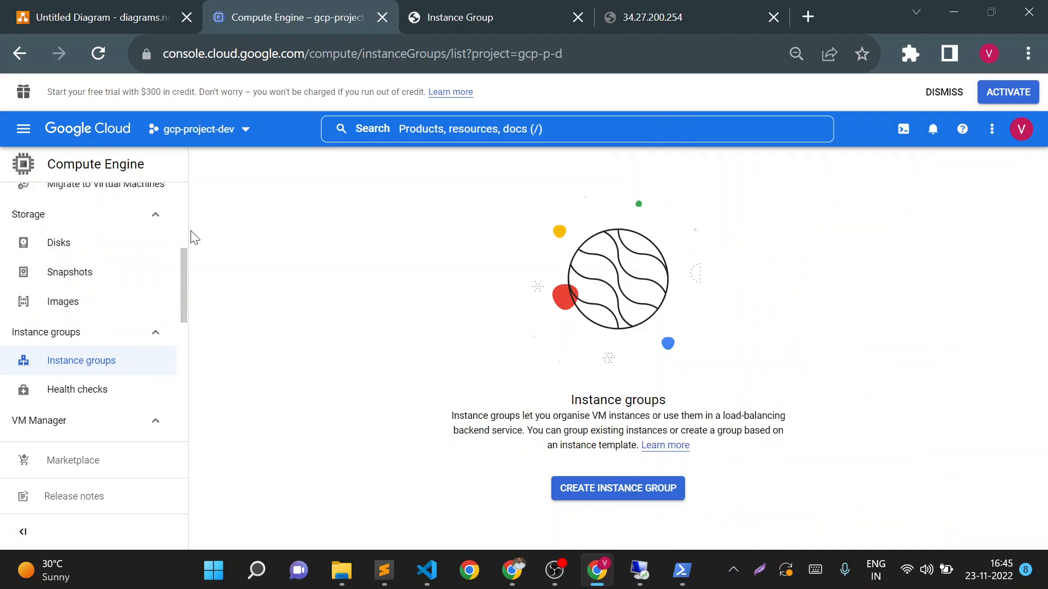
Delete the existing apptemplate-1 instance template, confirming with the word delete.
scroll(184, 227, up, 5)
click(86, 268)
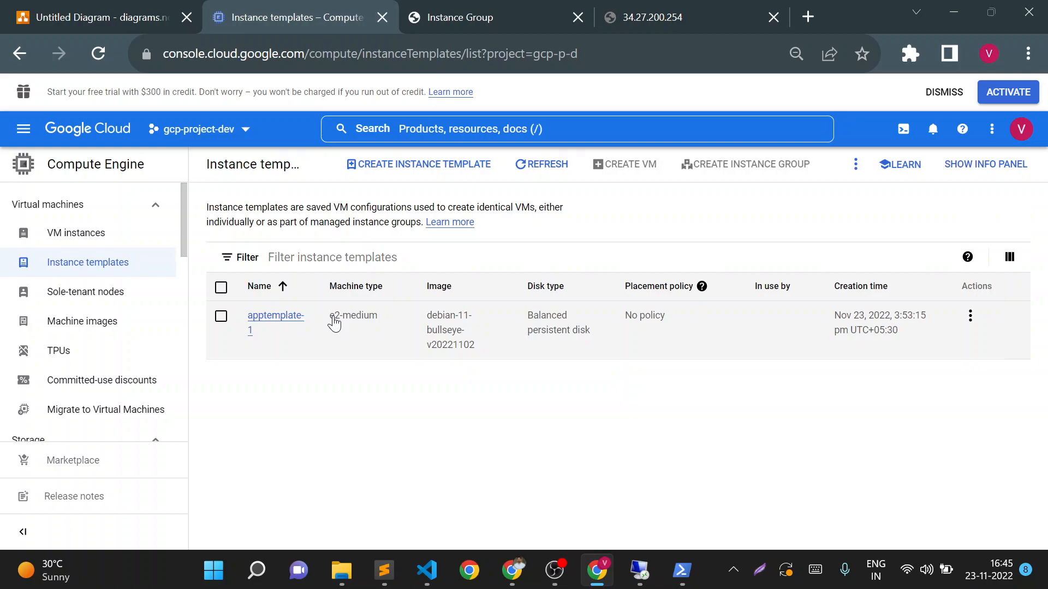
click(971, 317)
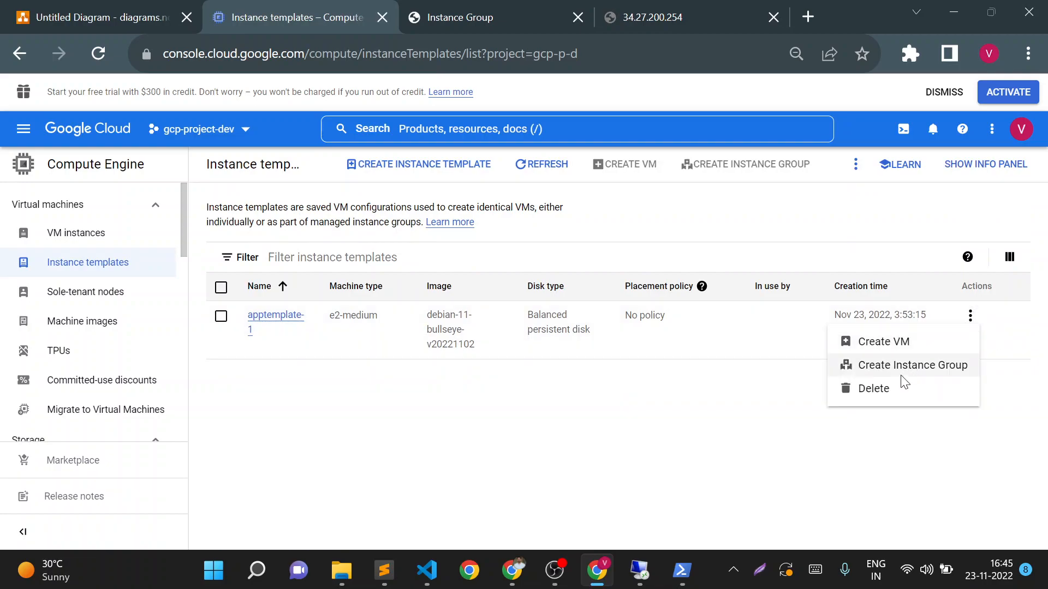
click(880, 394)
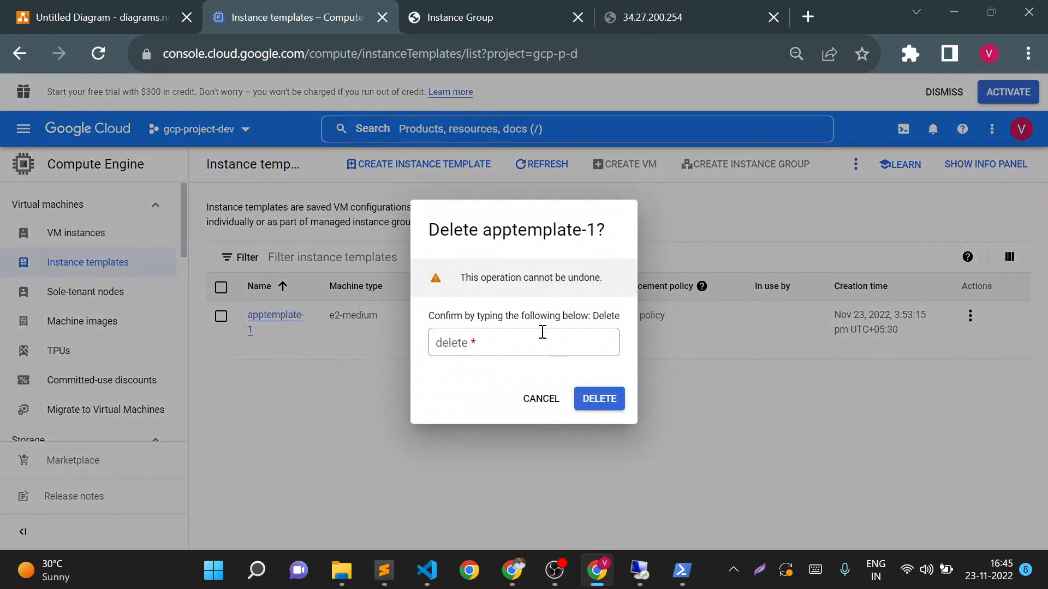
click(543, 334)
text(delete)
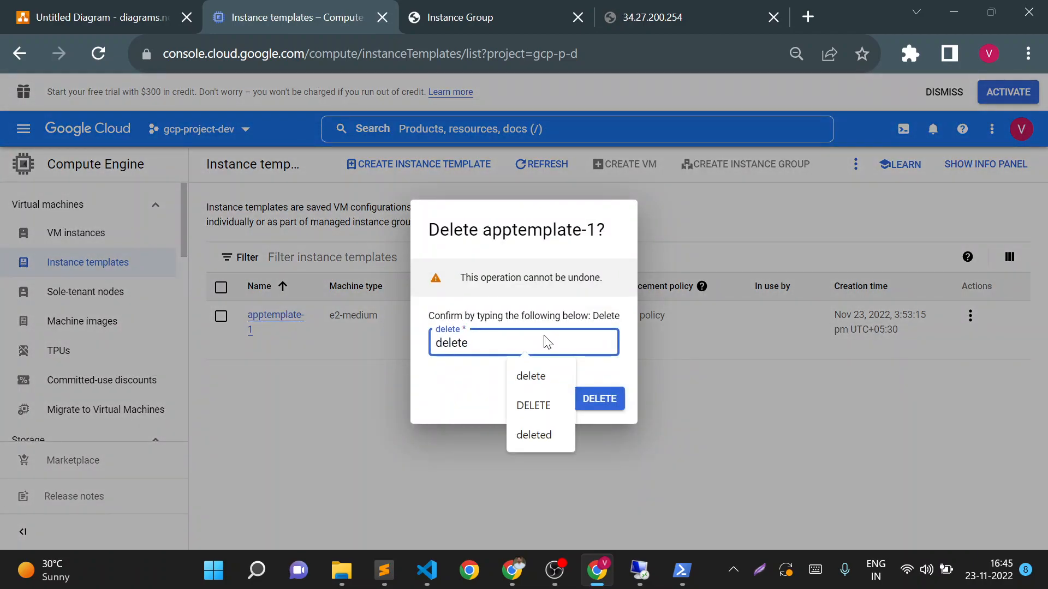
click(600, 399)
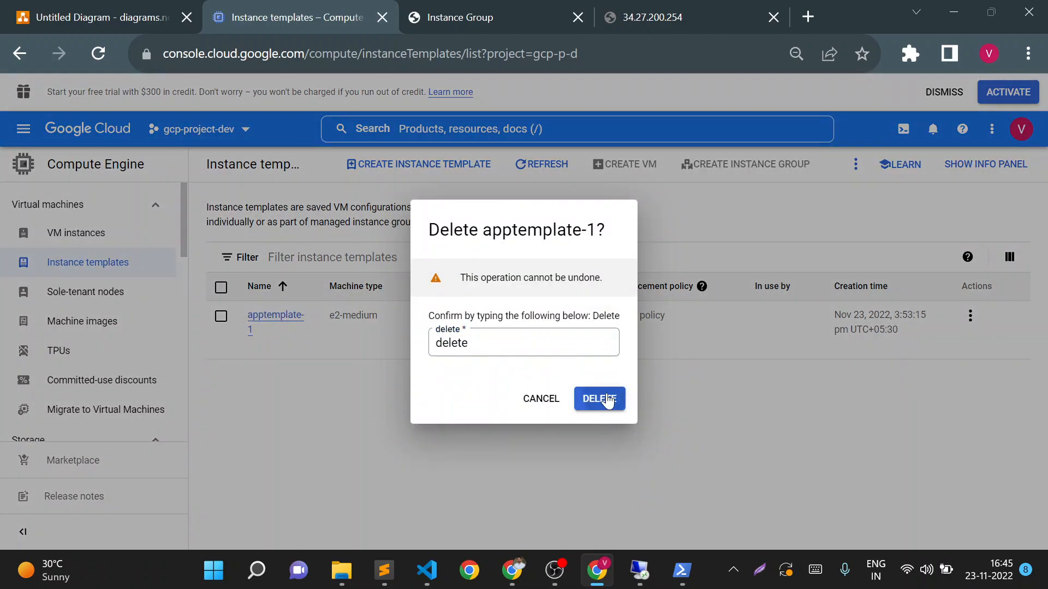
Start a new instance template and name it webapp.
click(400, 170)
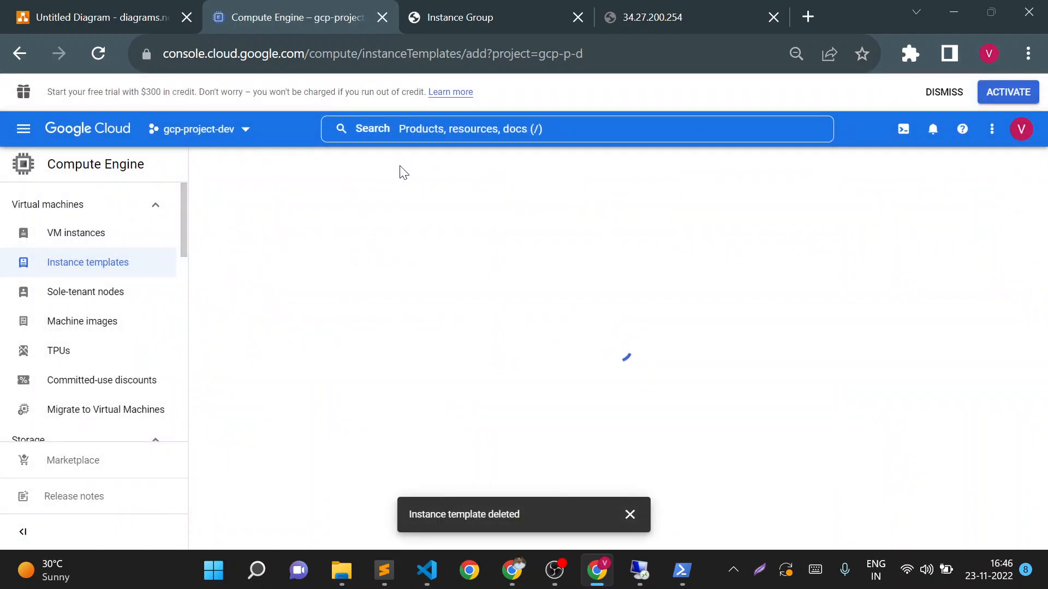
click(630, 515)
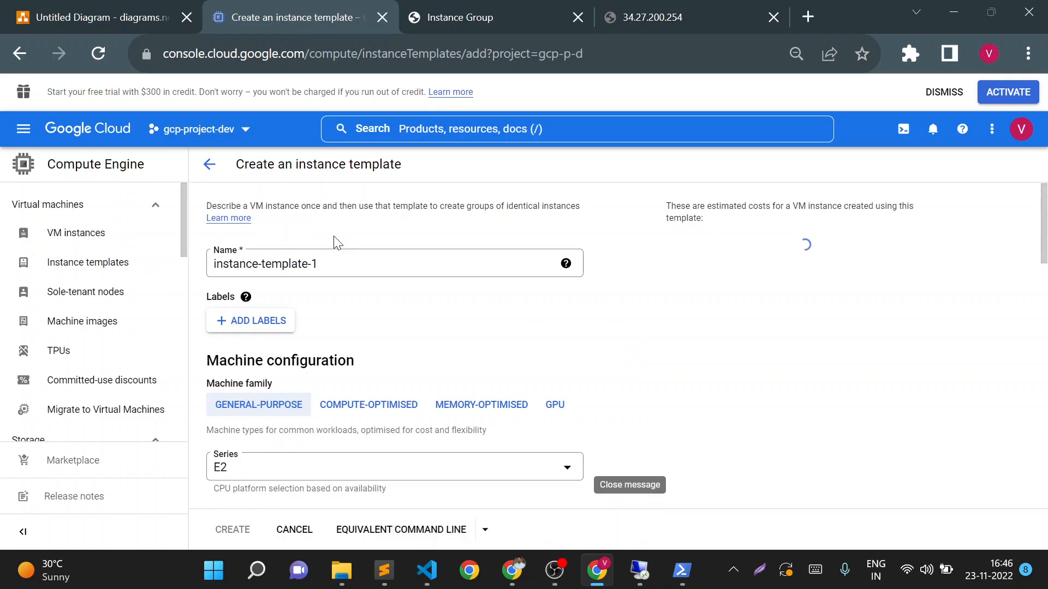
click(337, 263)
key(ctrl+a)
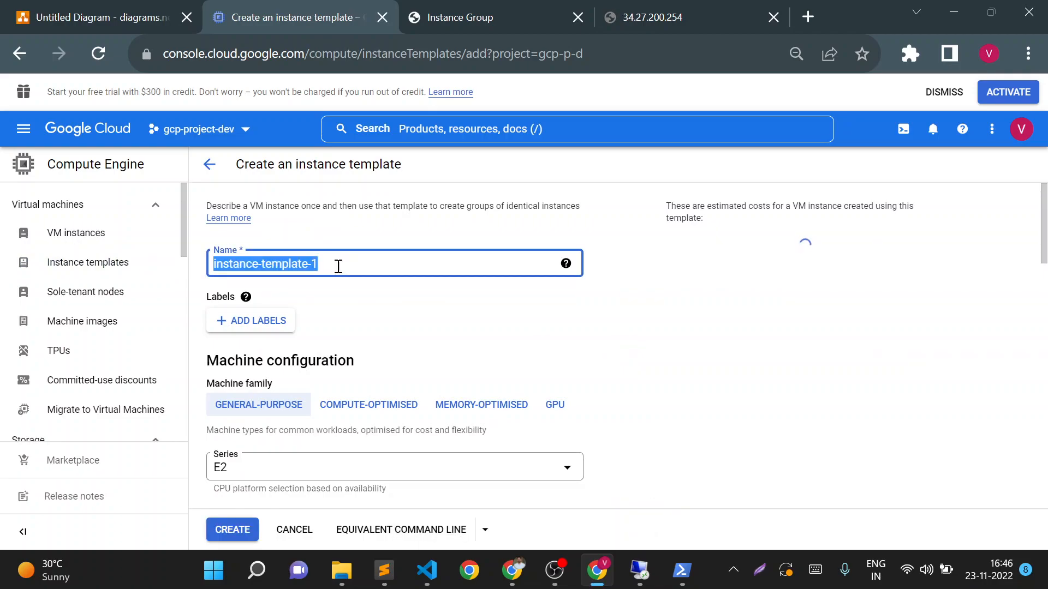
text(webapp-1)
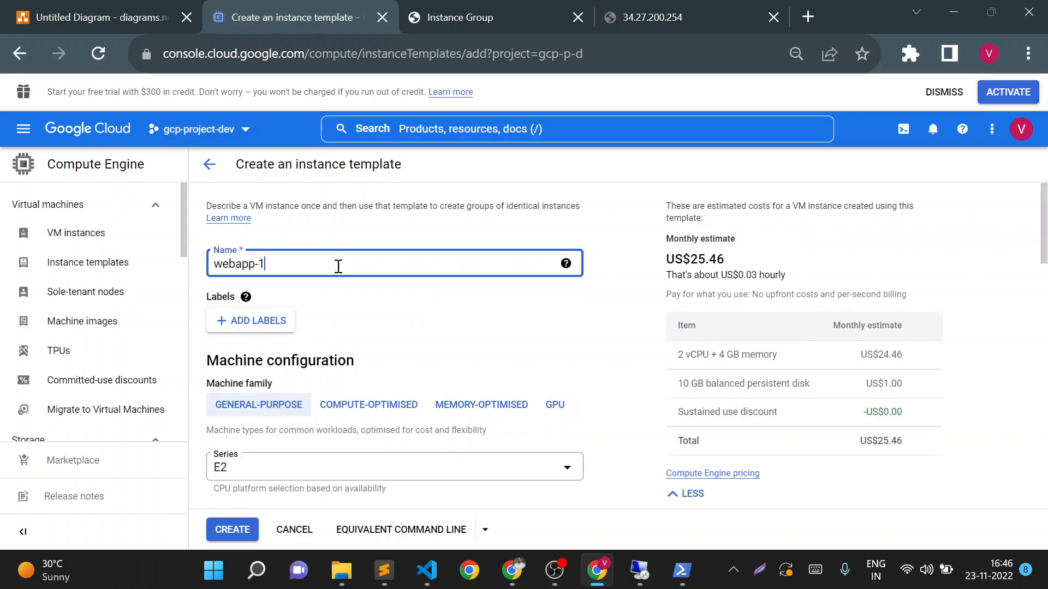
key(BackSpace)
key(BackSpace)
drag(1044, 232, 1046, 491)
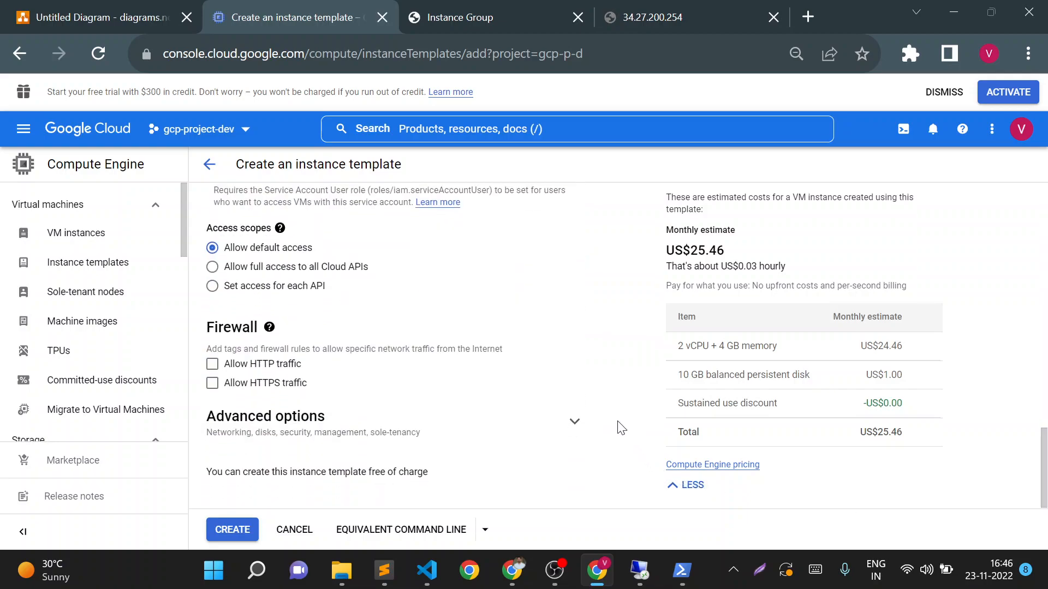
Set the template's network interface to application-vpc with subnetwork subnet-usc1 (us-central1) in the advanced networking options.
click(578, 428)
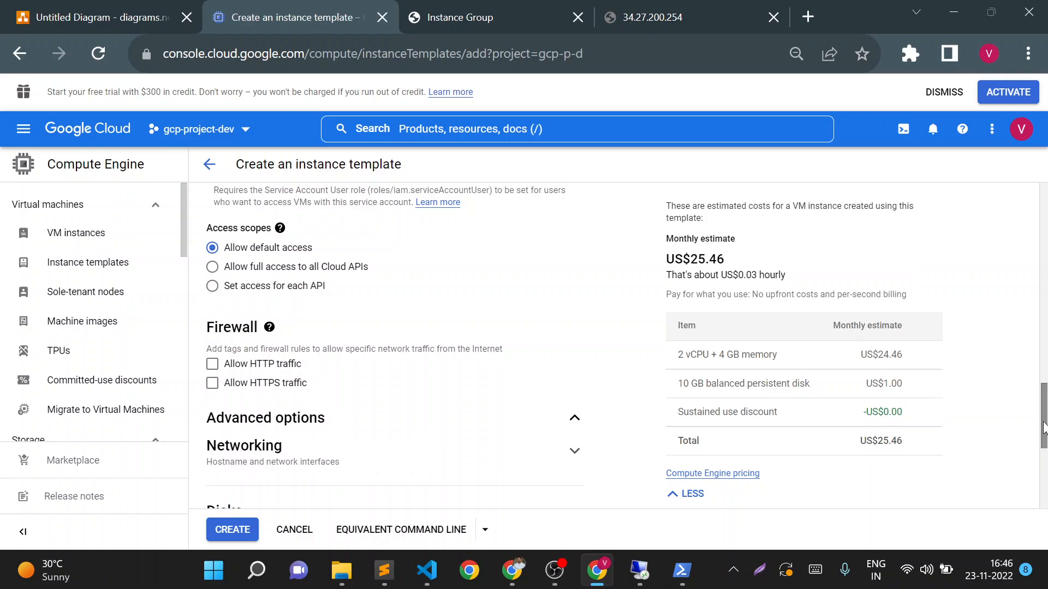
scroll(1046, 469, down, 3)
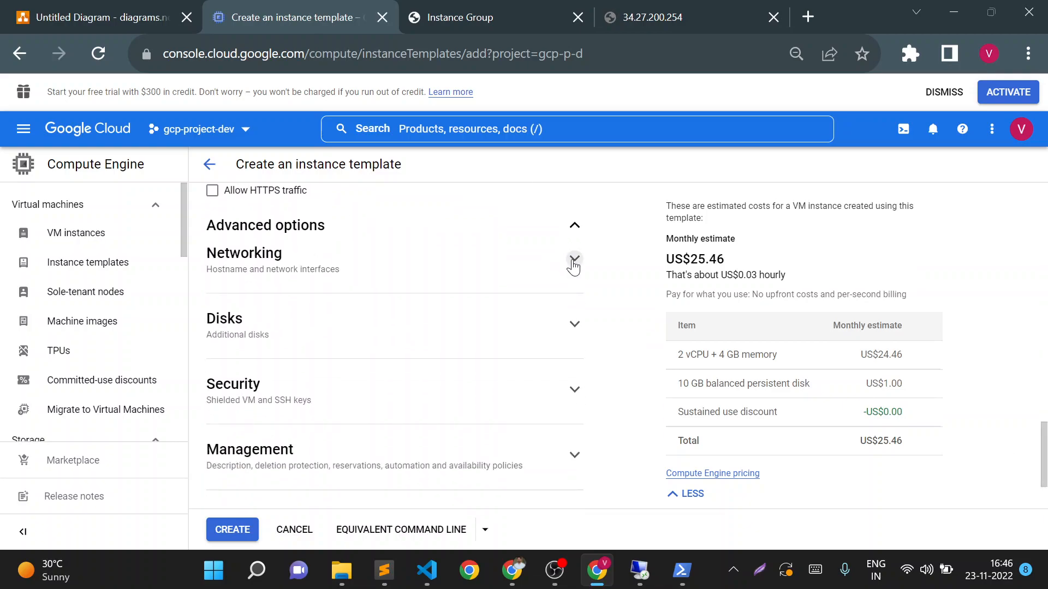
click(573, 259)
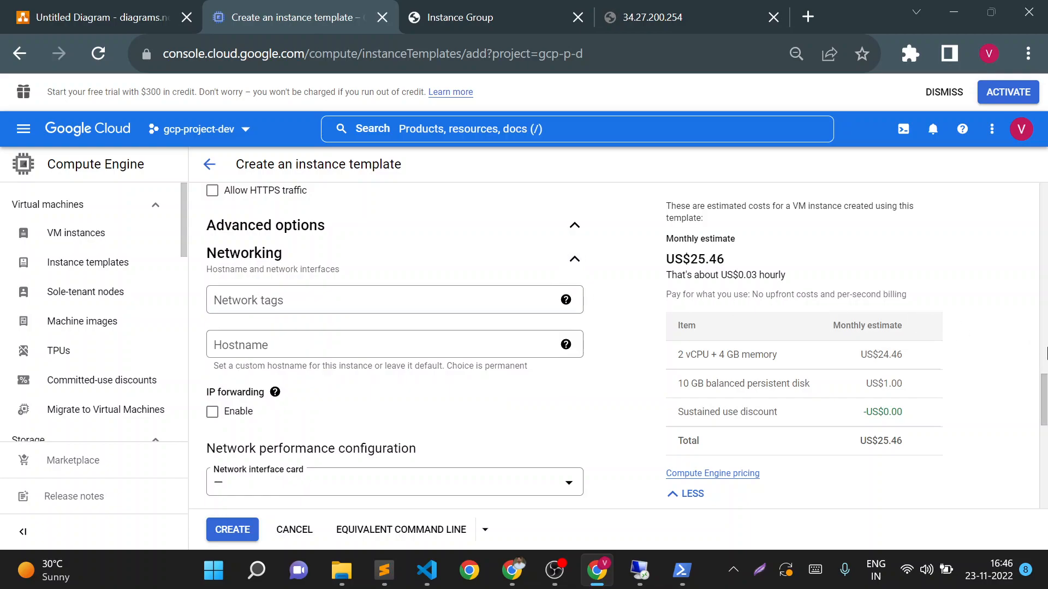
scroll(1045, 388, down, 7)
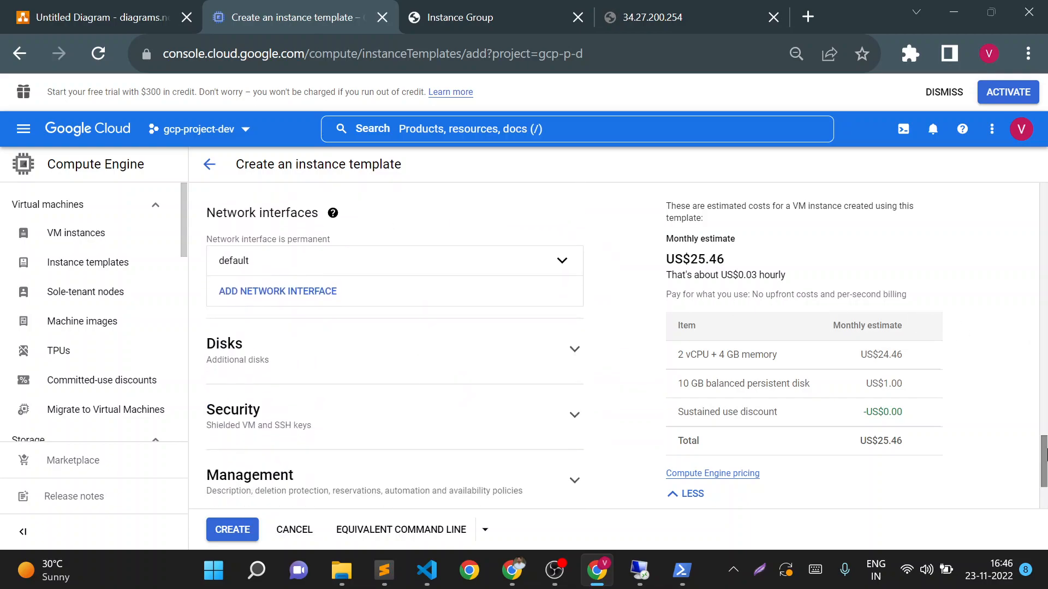
click(562, 261)
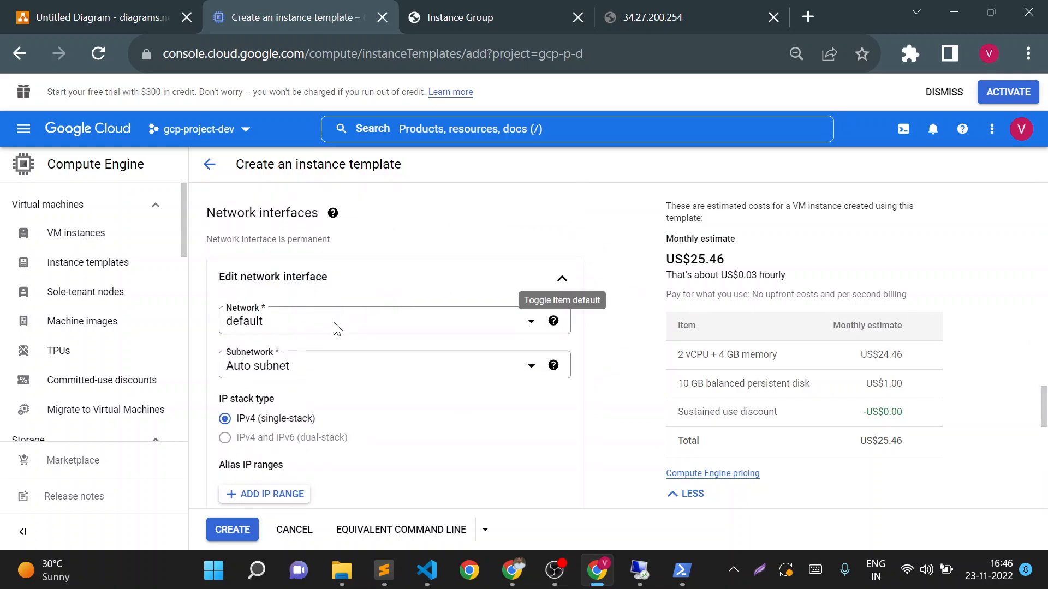
click(311, 326)
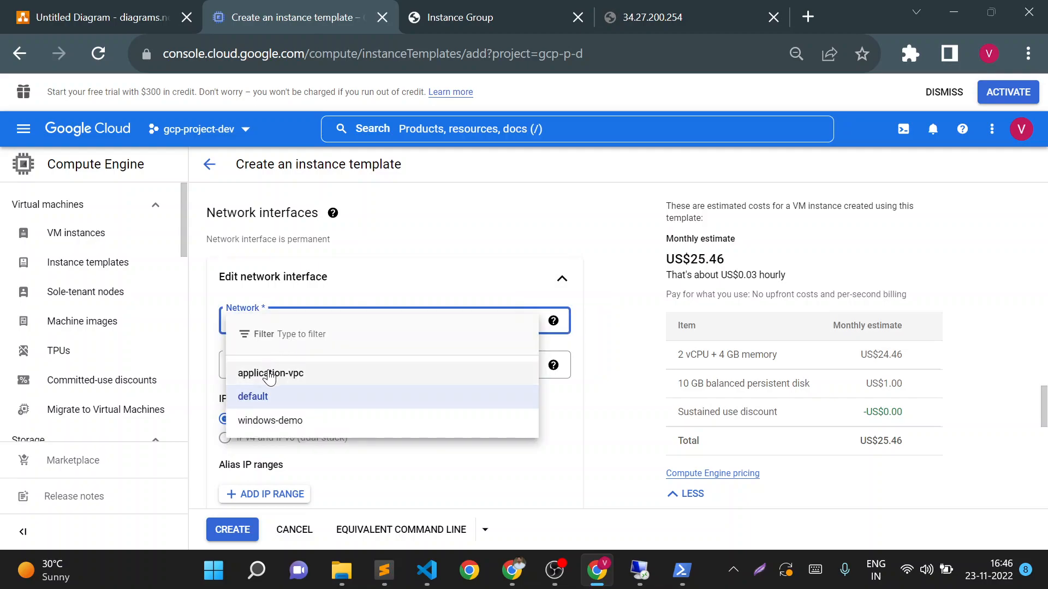
click(296, 374)
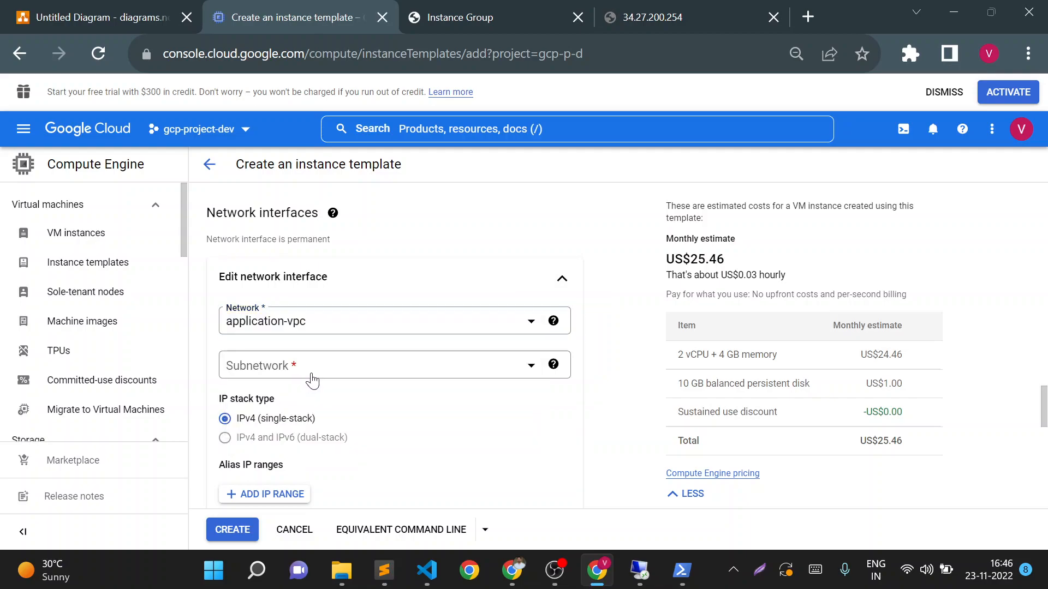
click(311, 377)
click(286, 425)
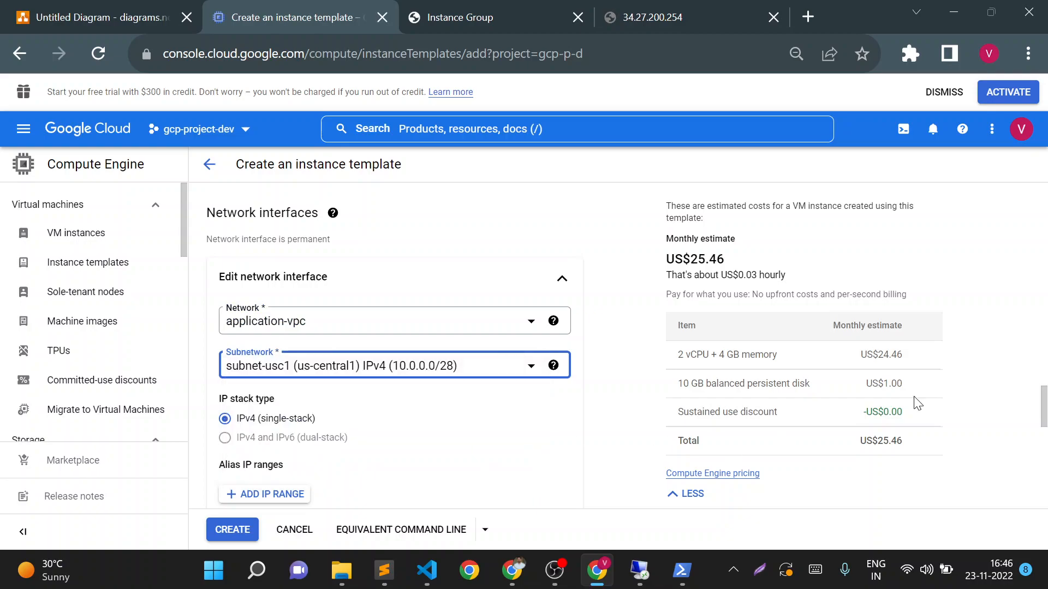
Paste the copied Apache commands as the startup script in the management options and create the instance template.
drag(1041, 406, 1044, 497)
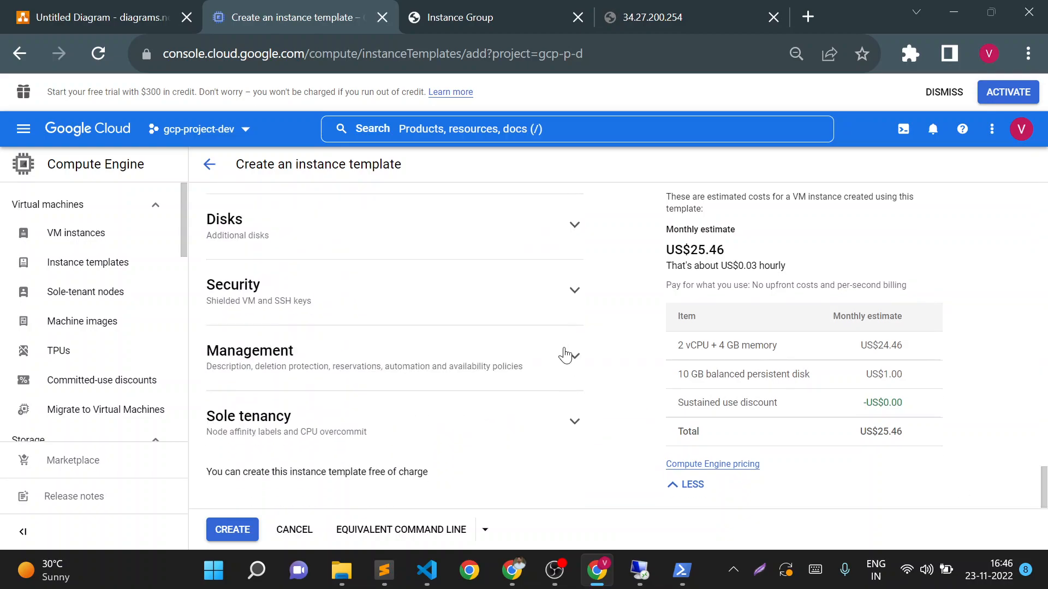
click(572, 355)
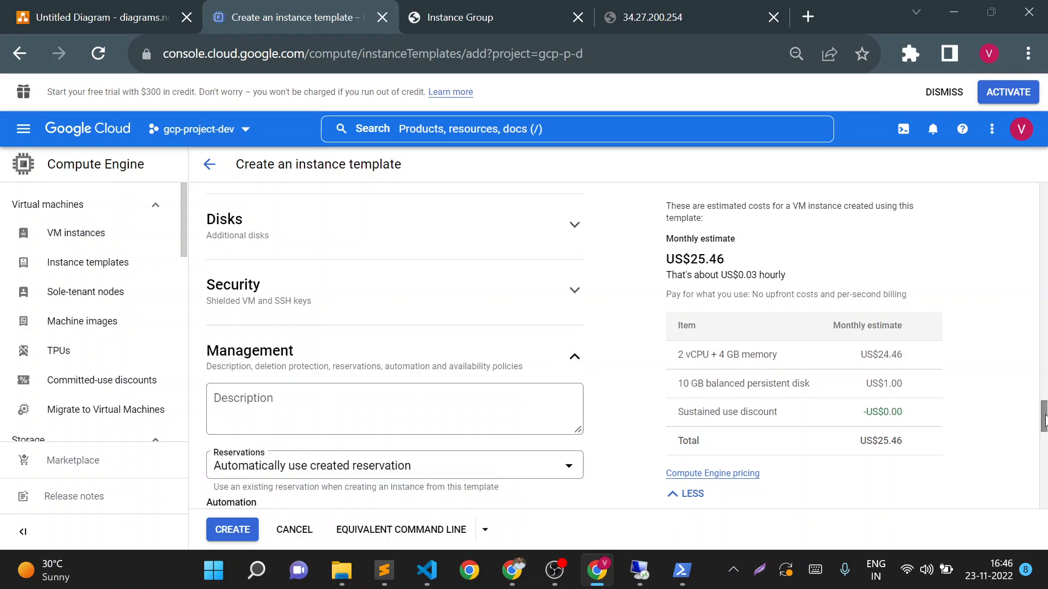
drag(1044, 421, 1044, 451)
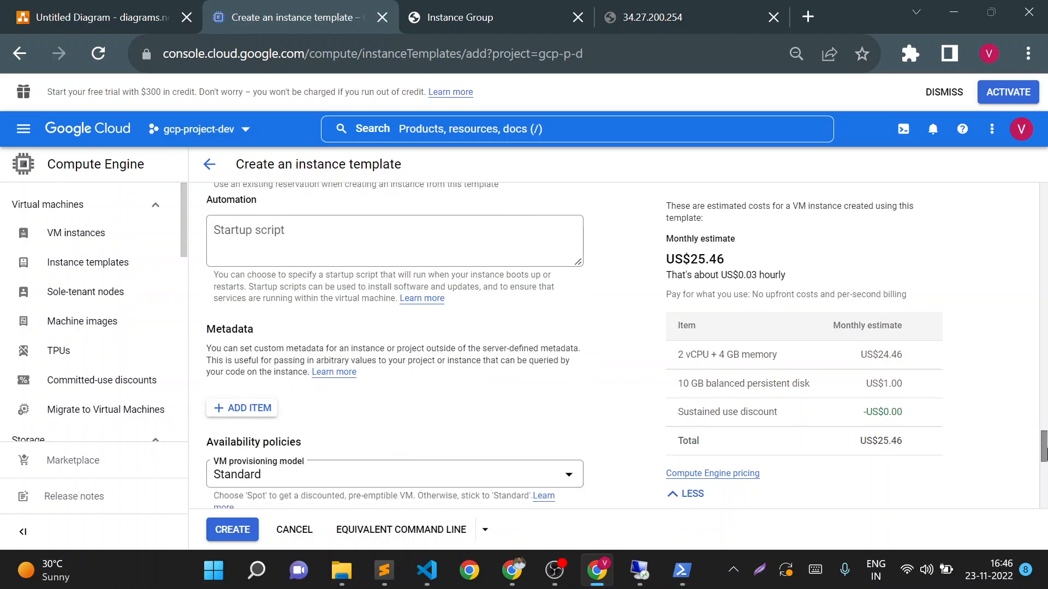
click(290, 225)
key(ctrl+v)
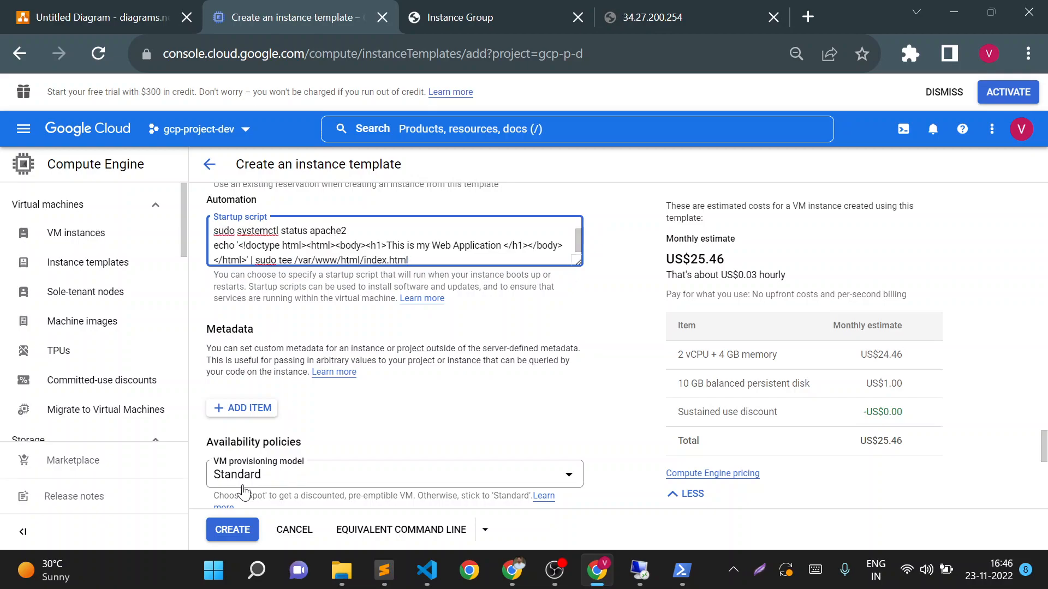
drag(387, 245, 498, 250)
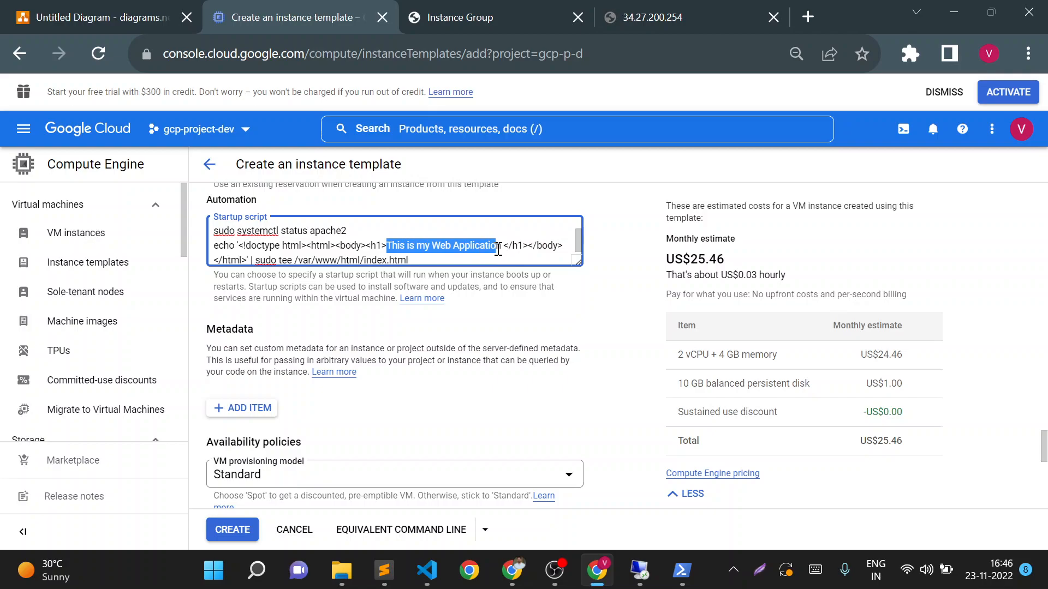
click(228, 531)
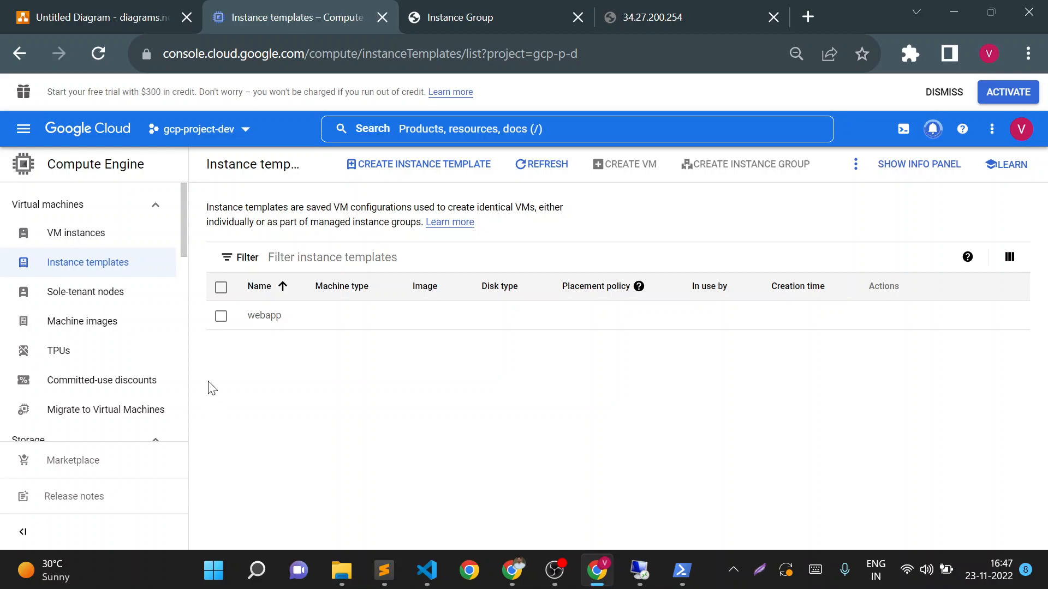
Go to the instance groups page and start creating a new instance group.
scroll(140, 331, down, 4)
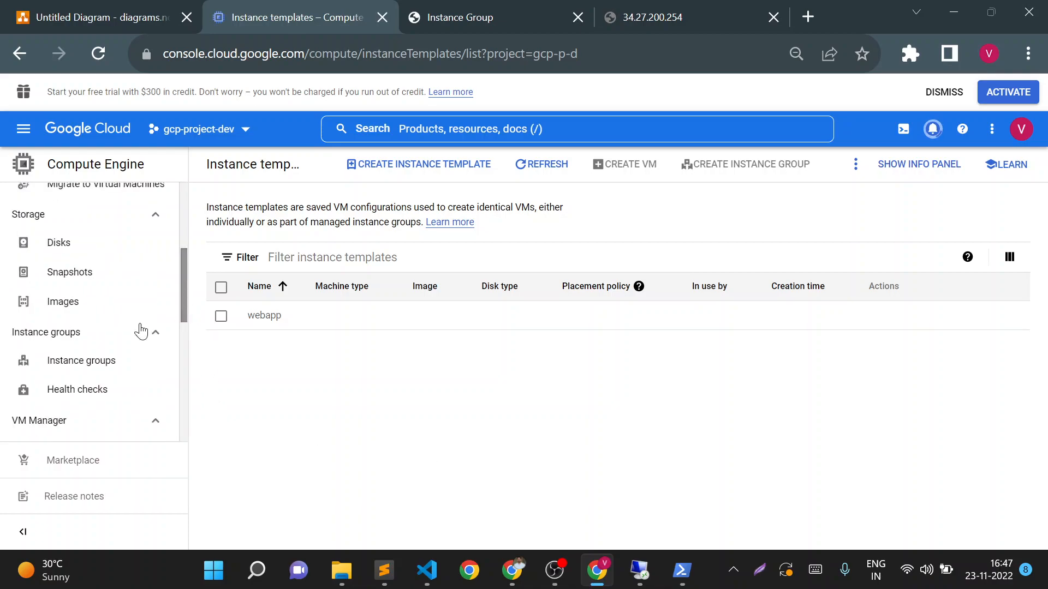
click(99, 362)
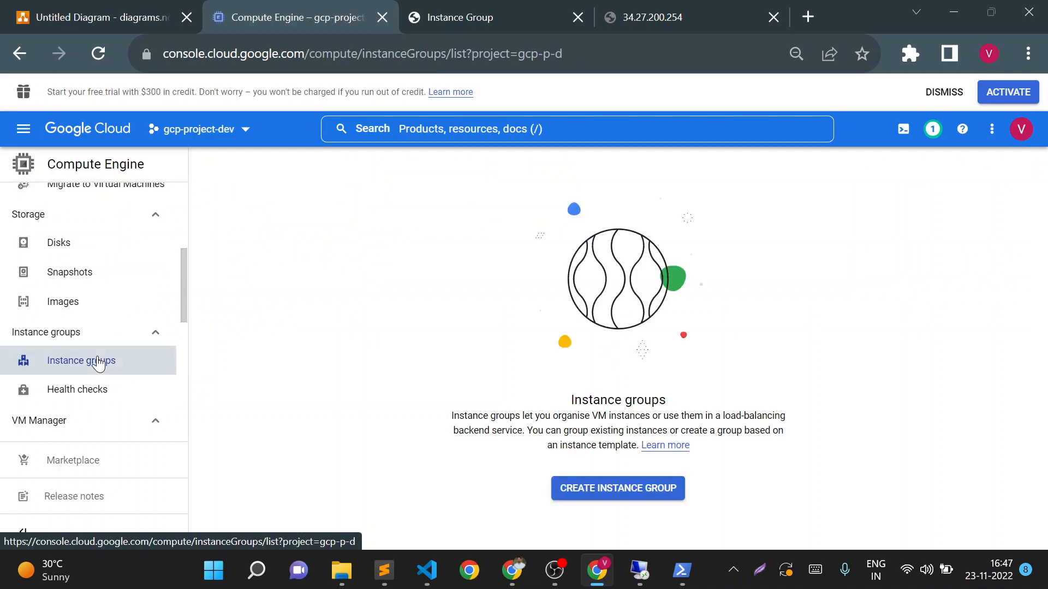
click(586, 488)
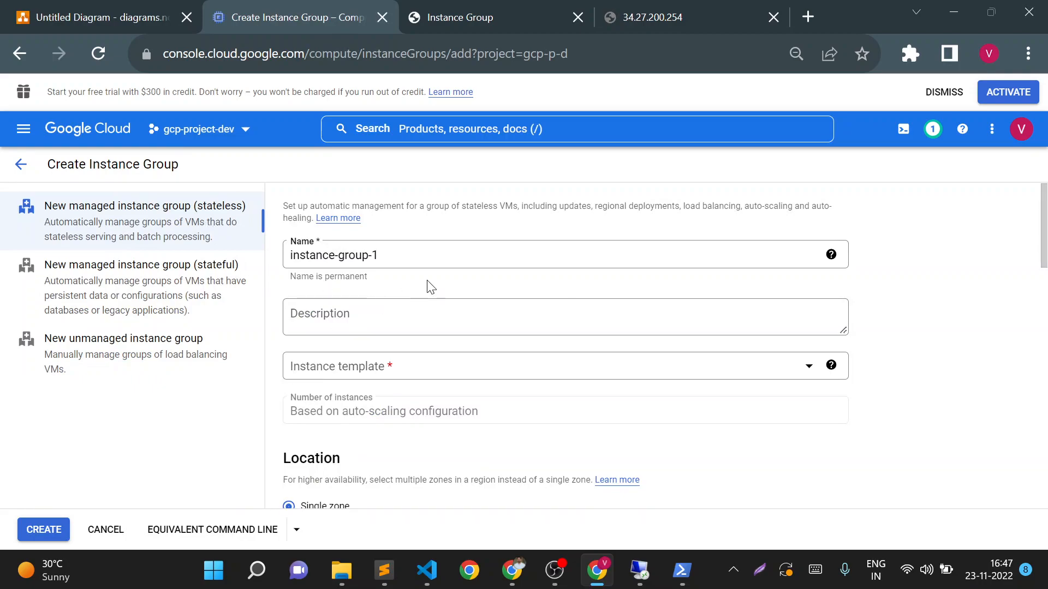
double_click(419, 259)
key(ctrl+a)
key(BackSpace)
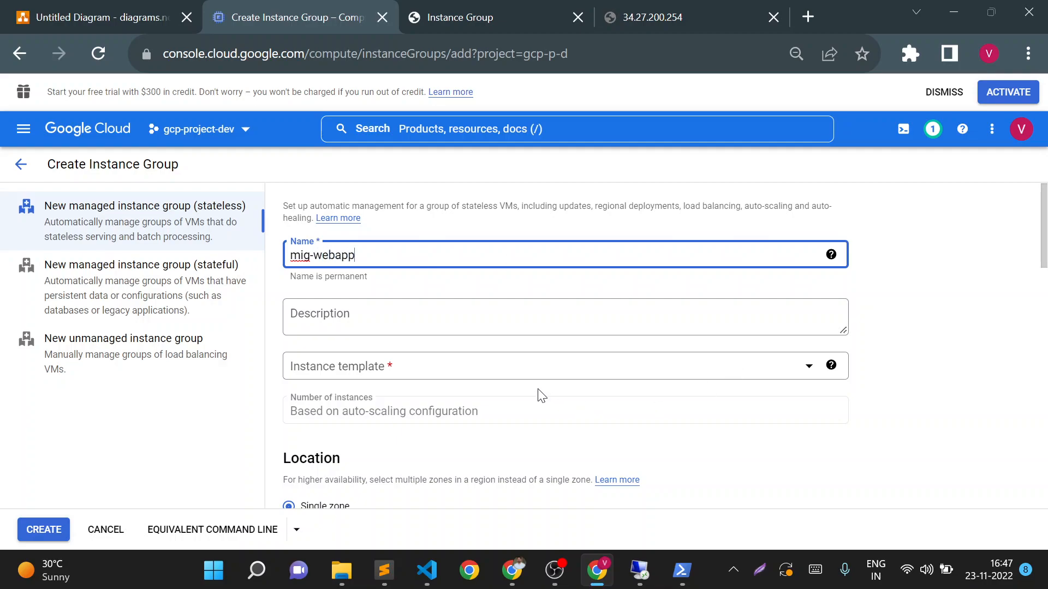
click(527, 377)
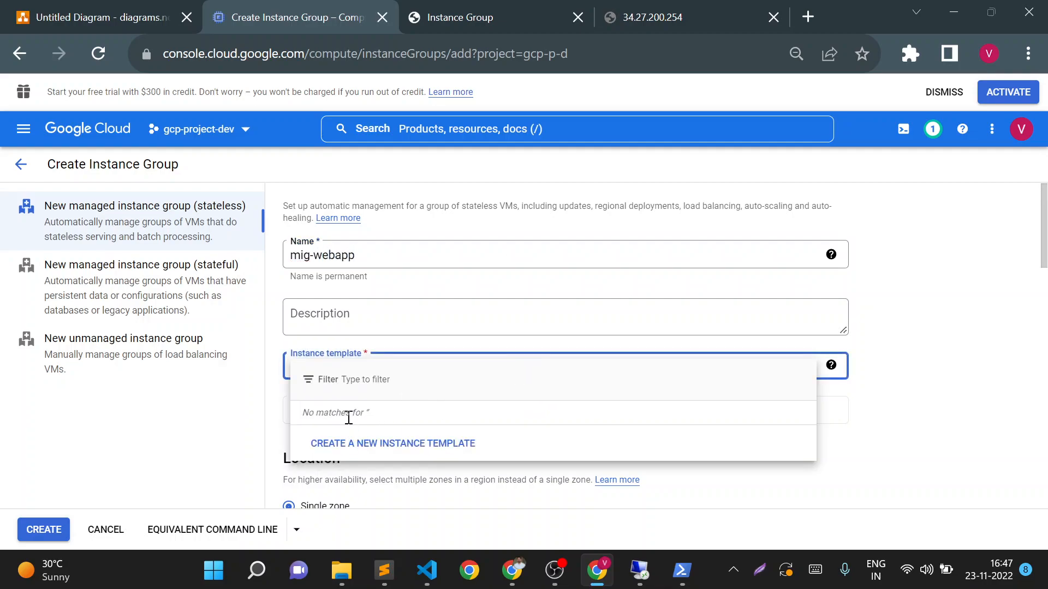
click(98, 54)
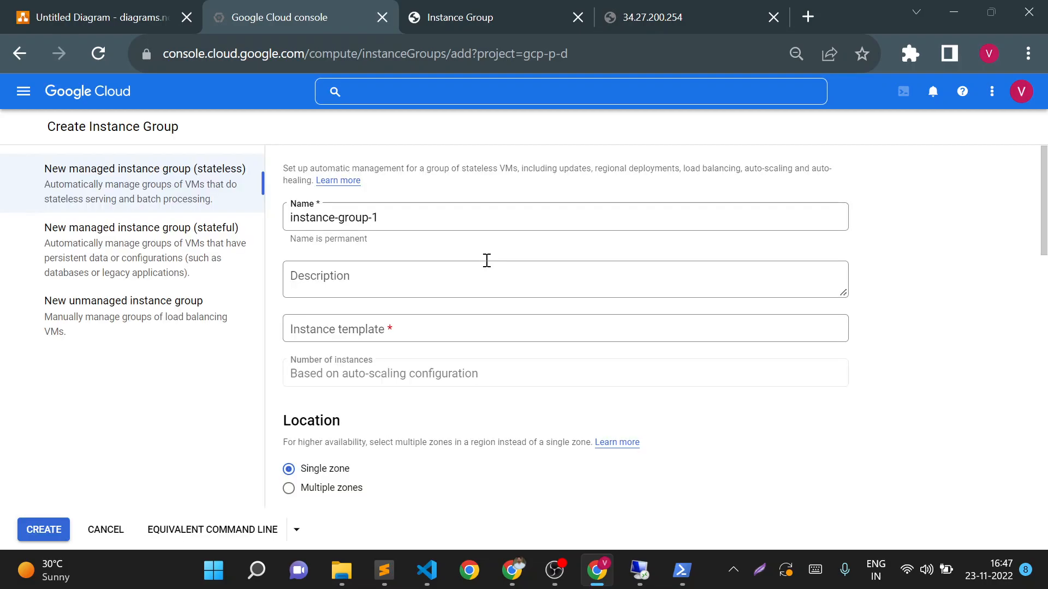
Name the stateless managed instance group mig-web and select webapp as its instance template.
triple_click(432, 218)
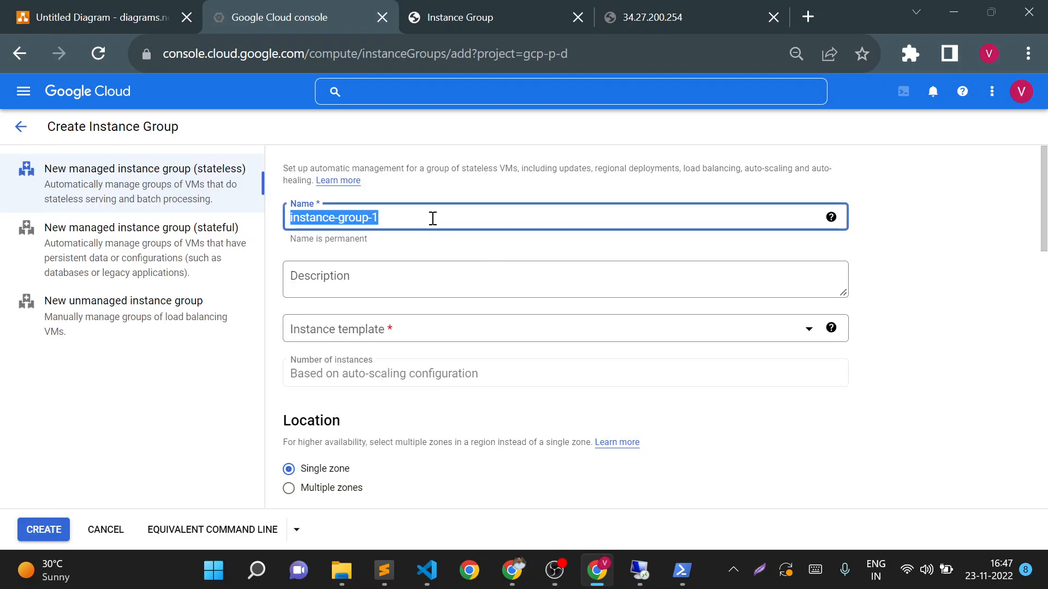
key(BackSpace)
text(mig)
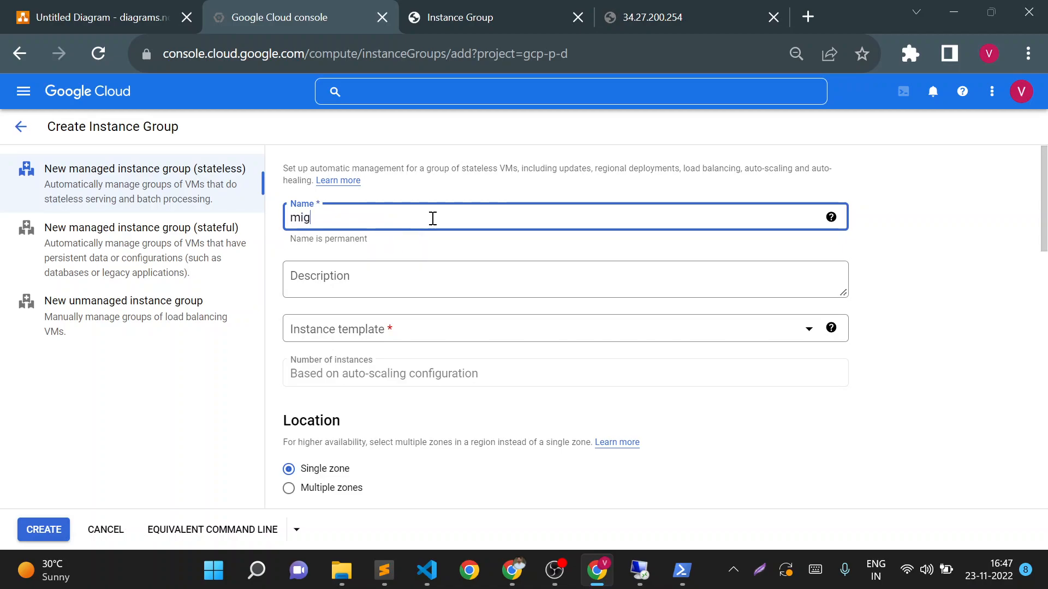
text(-web)
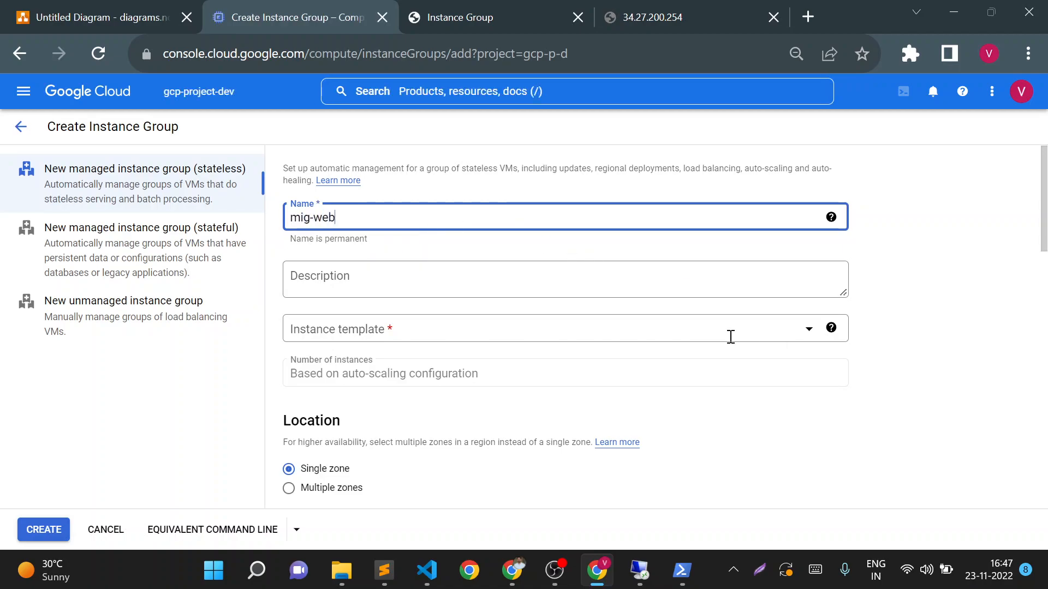
click(657, 337)
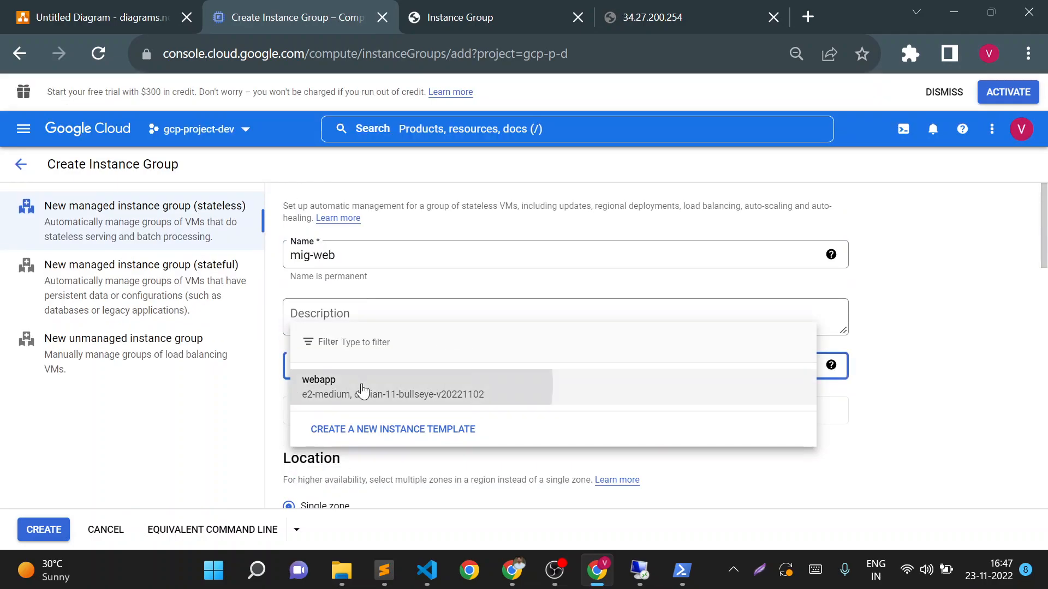
click(361, 388)
Review the Load Balancer with MIG diagrams in the Instance Group PDF, comparing zone layouts, and return to the group form.
scroll(1042, 300, down, 3)
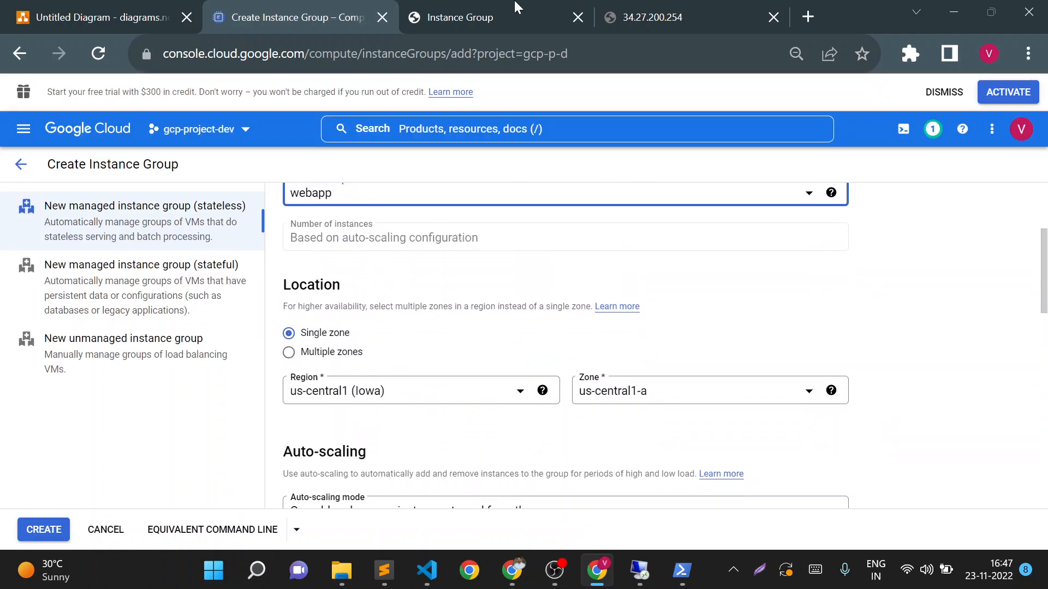
click(504, 17)
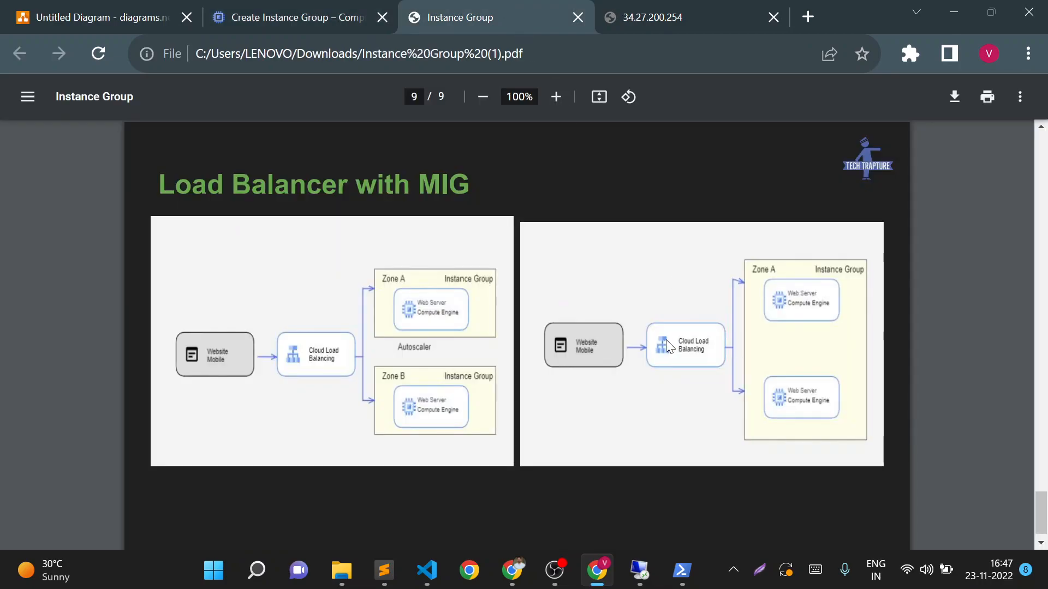
click(242, 8)
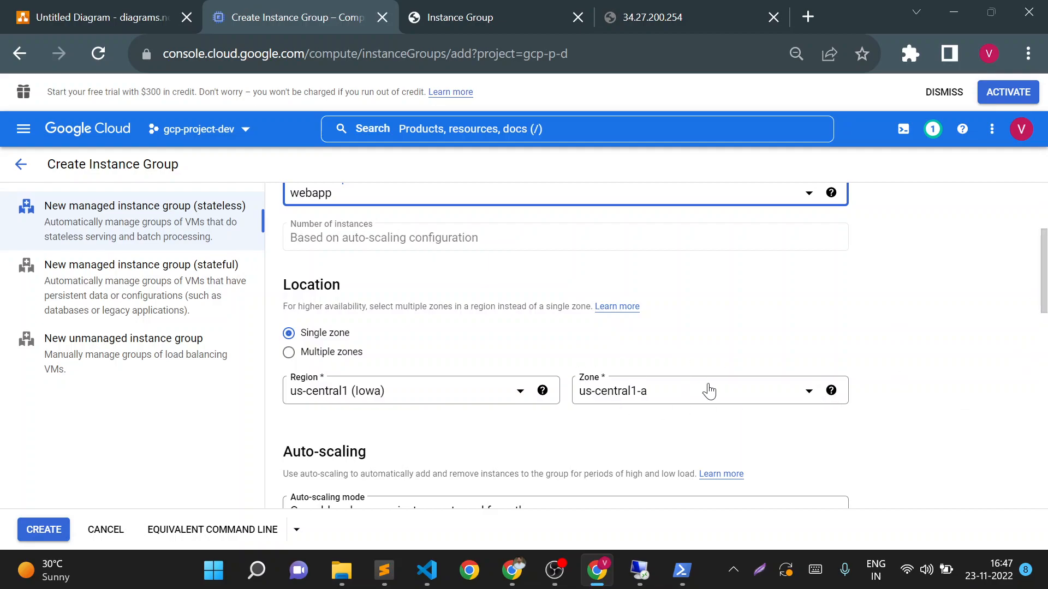
Set the auto-scaling limits to a minimum of 2 and a maximum of 3 instances.
drag(1042, 281, 1046, 358)
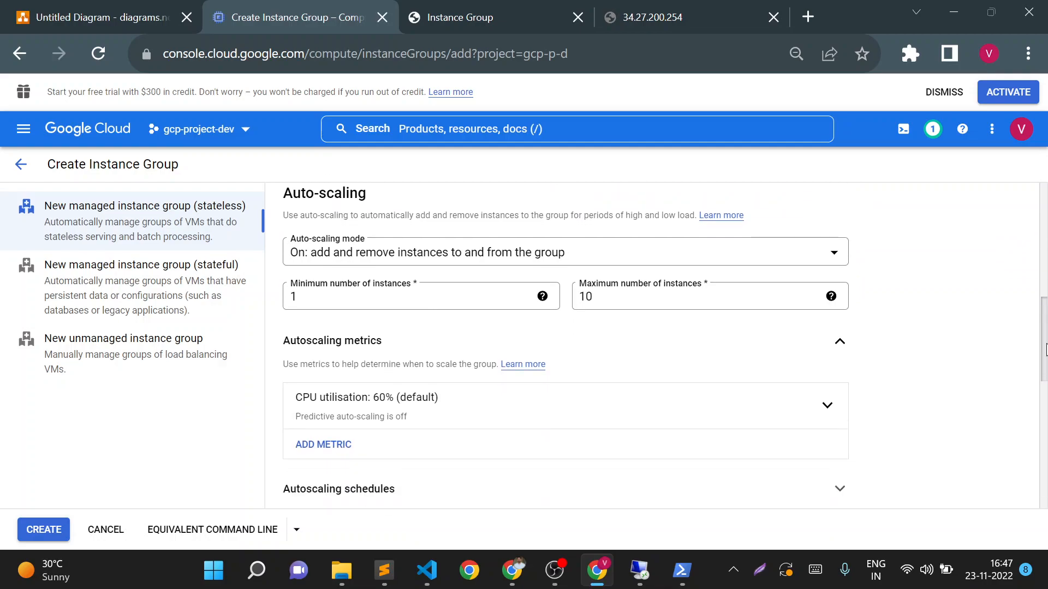
double_click(418, 295)
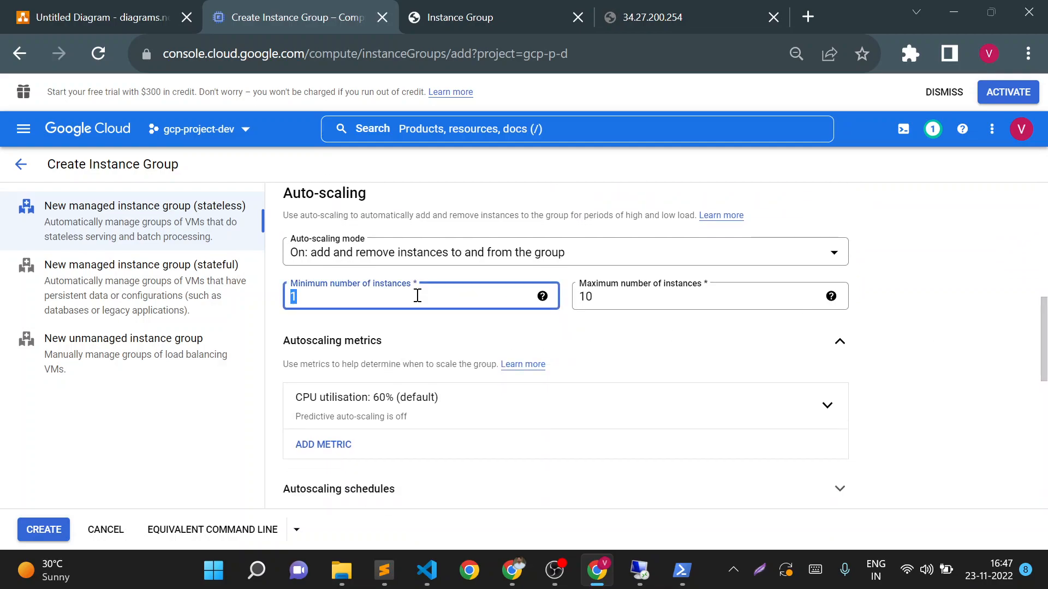
double_click(613, 299)
key(BackSpace)
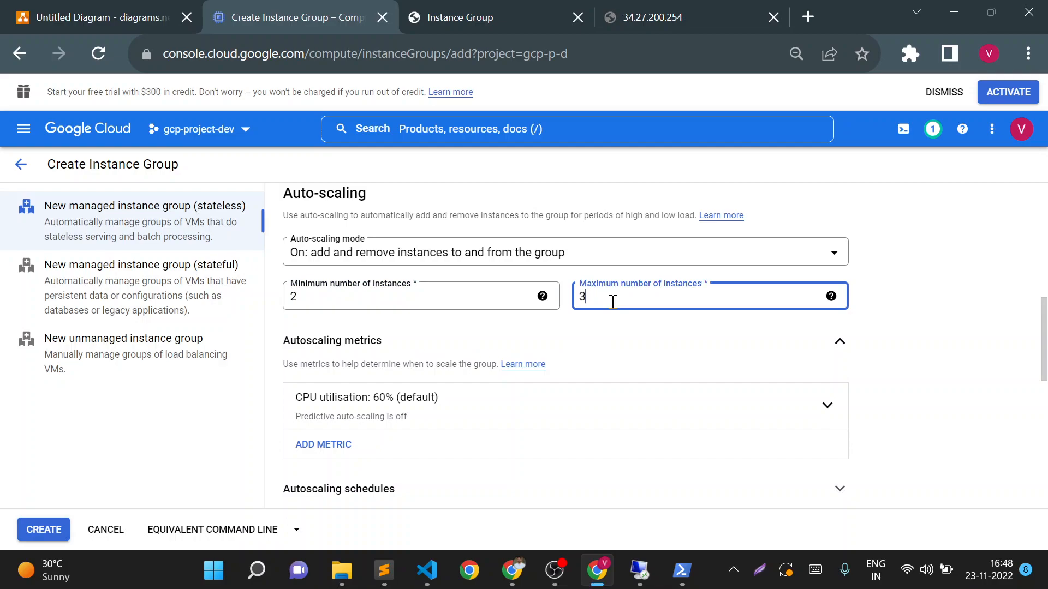
Assign the hc-mig (TCP) health check for the group's auto-healing.
drag(1046, 347, 1046, 388)
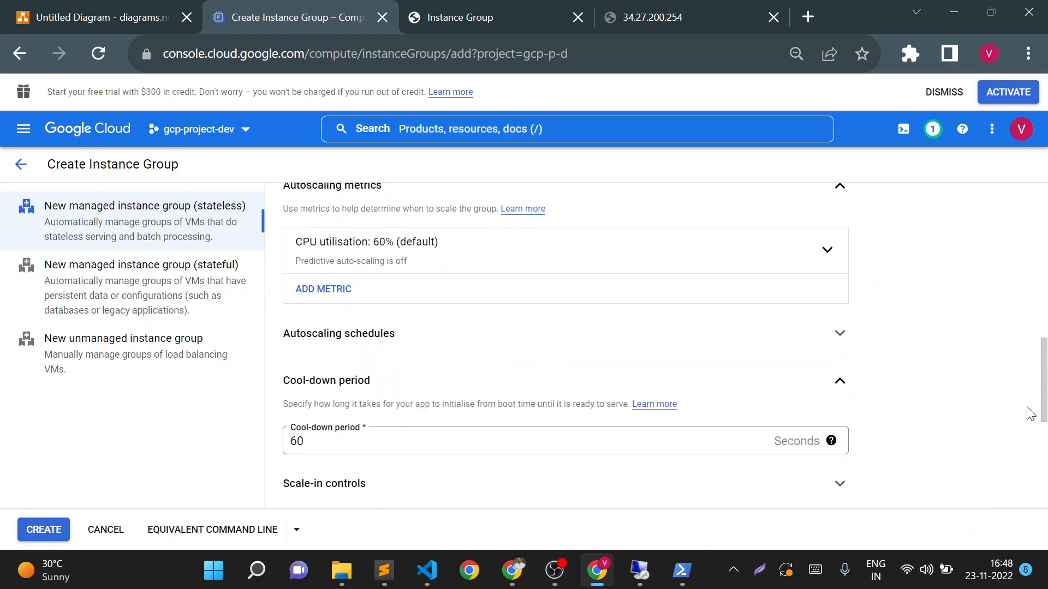
scroll(526, 314, down, 5)
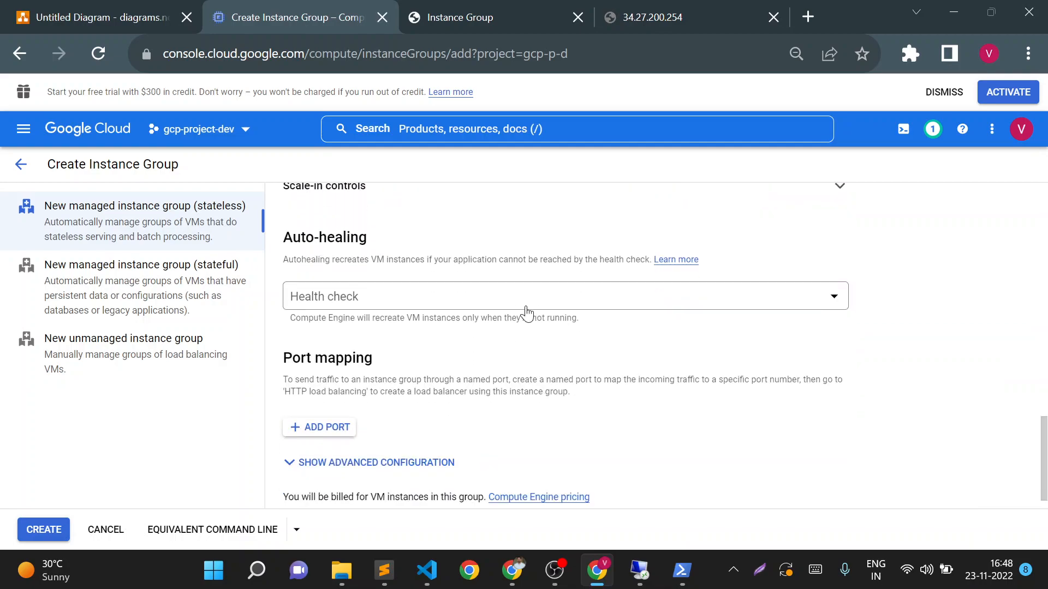
click(501, 303)
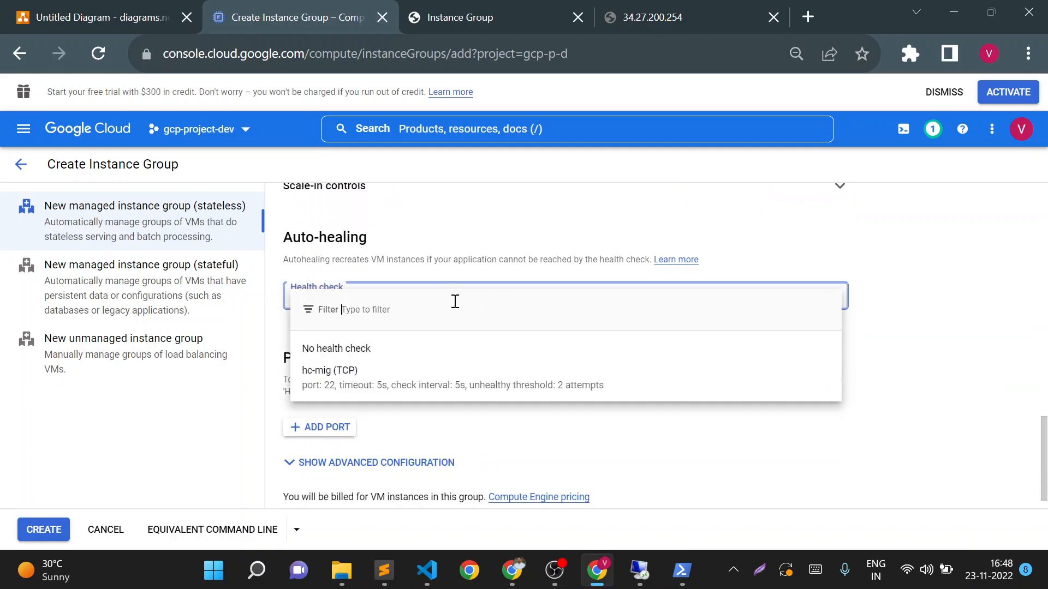
click(348, 373)
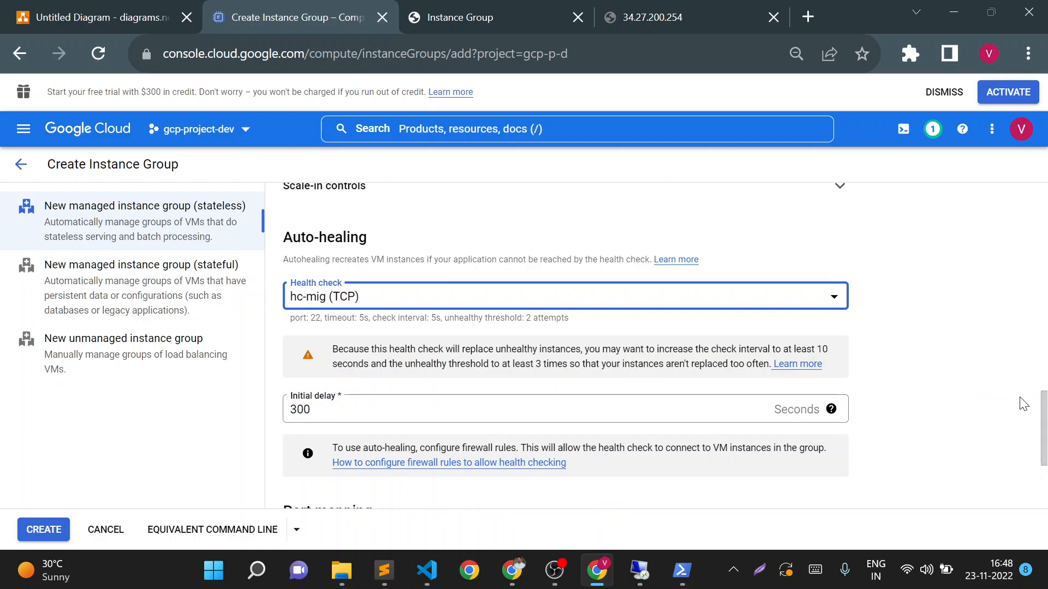
drag(1044, 437, 1045, 487)
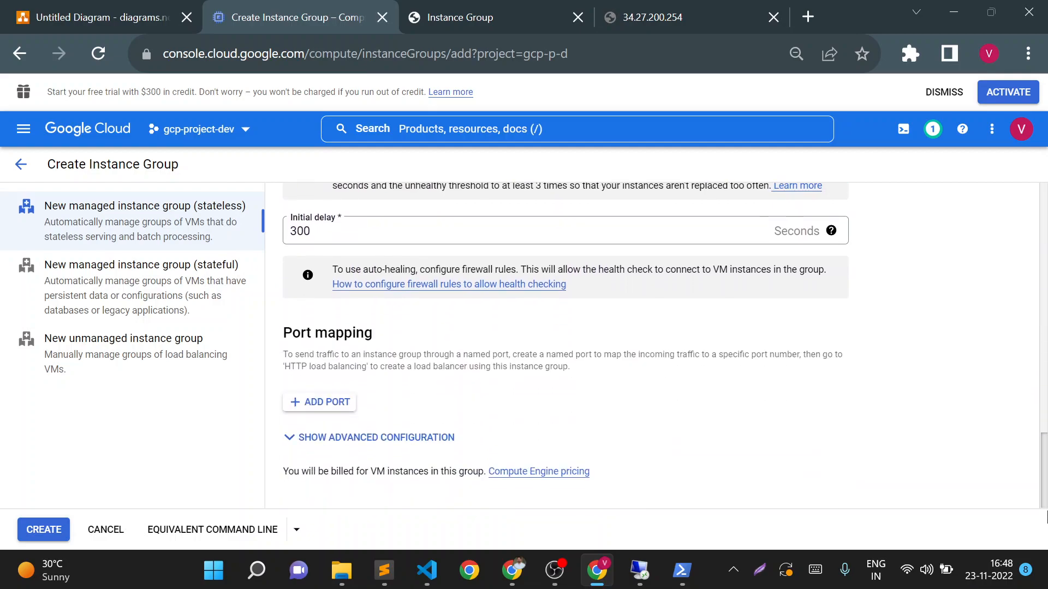
Create the mig-web instance group and refresh the instance groups list until its creation completes.
click(44, 529)
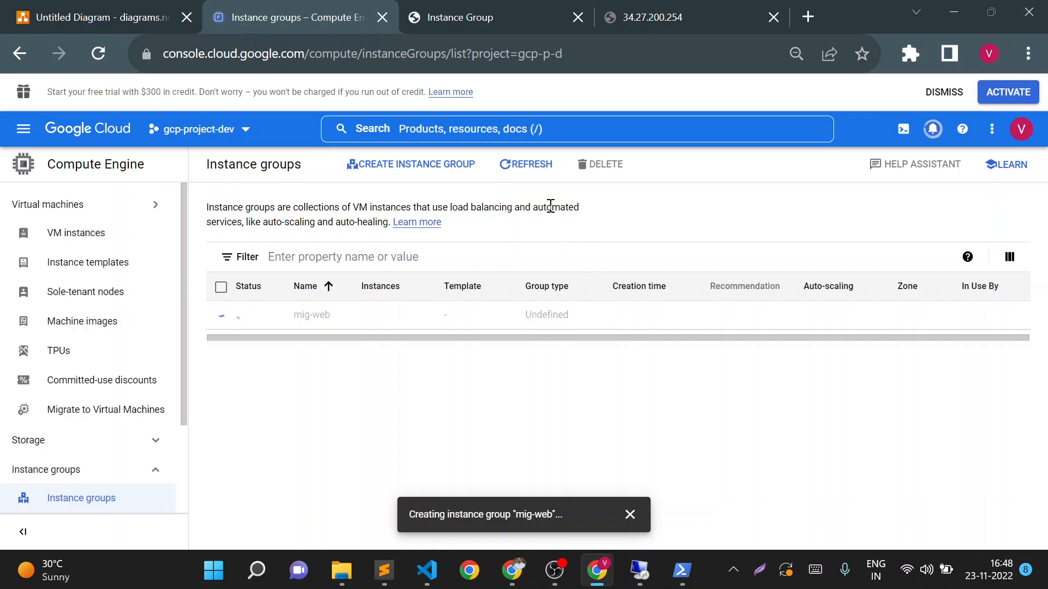
click(534, 170)
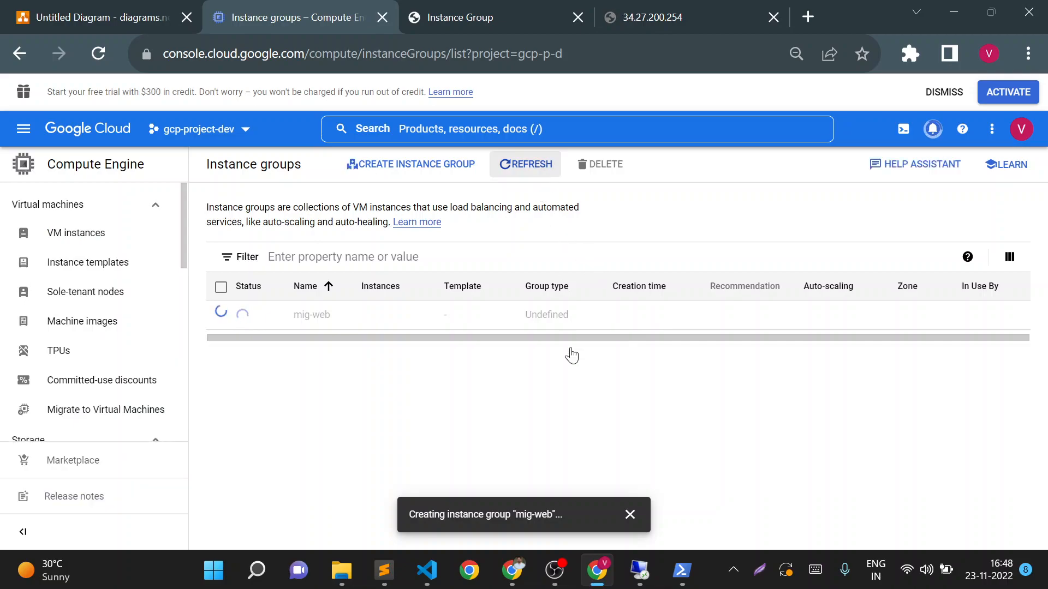
click(630, 515)
mouse_move(555, 583)
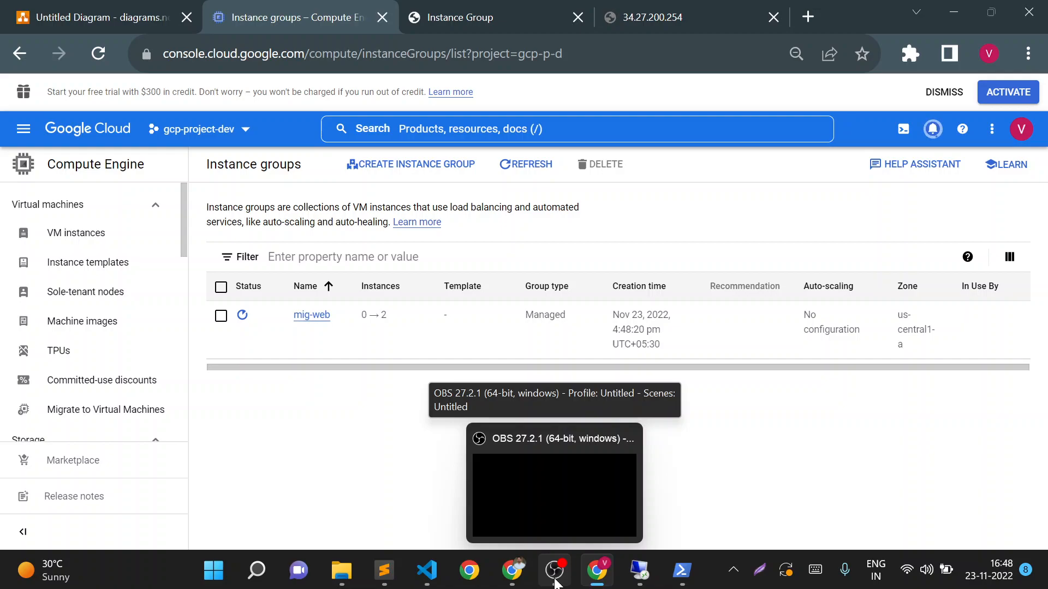
click(556, 583)
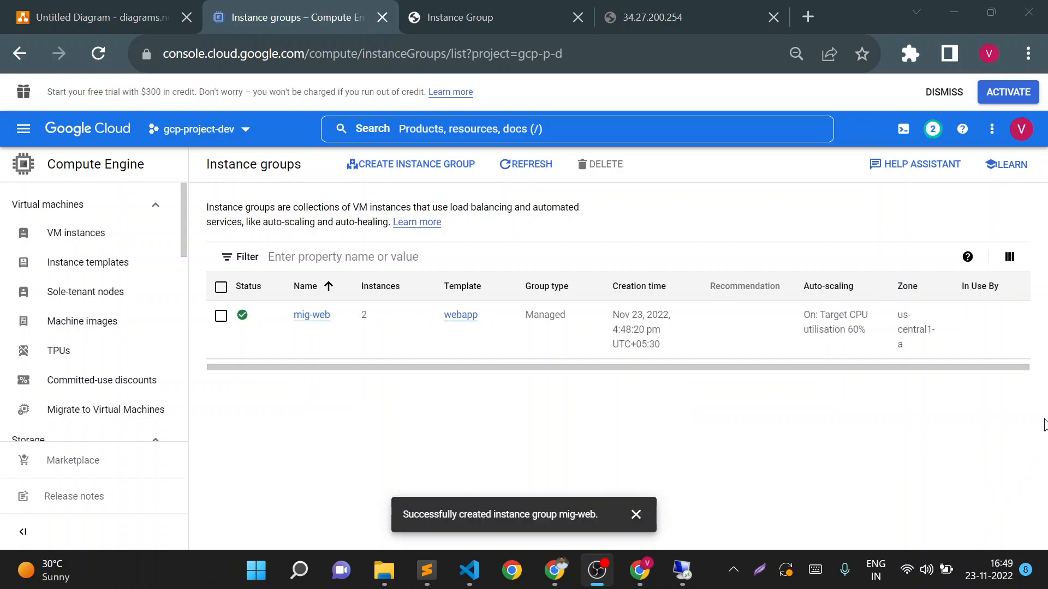
key(alt+Tab)
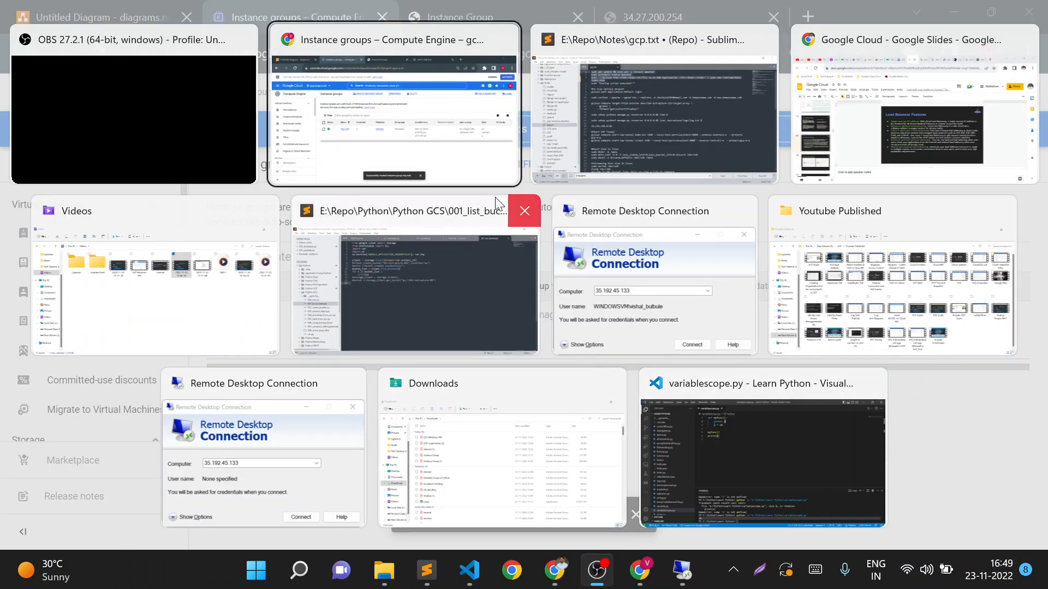
click(444, 154)
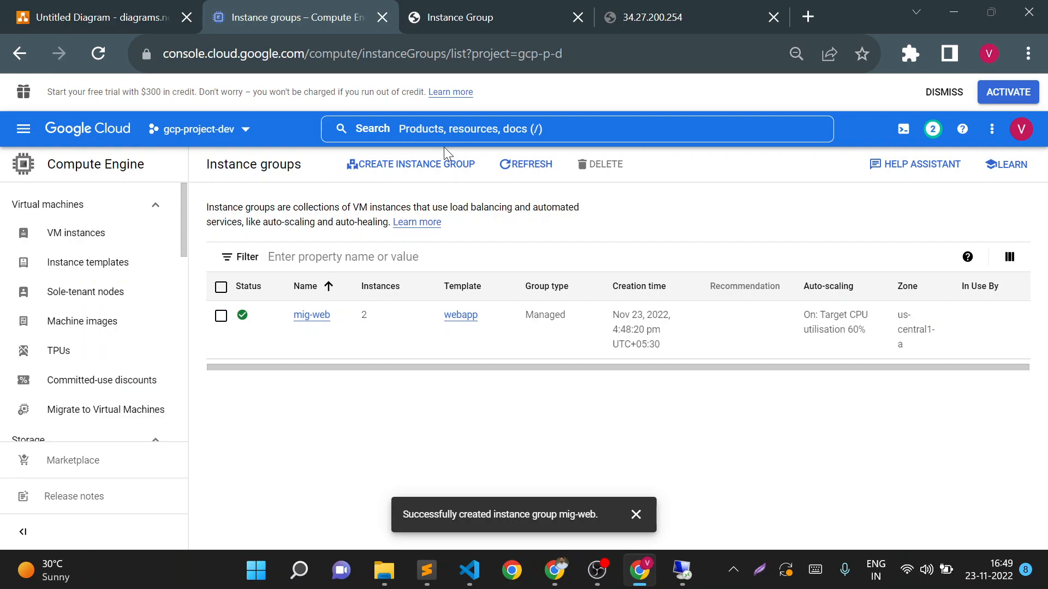
click(315, 320)
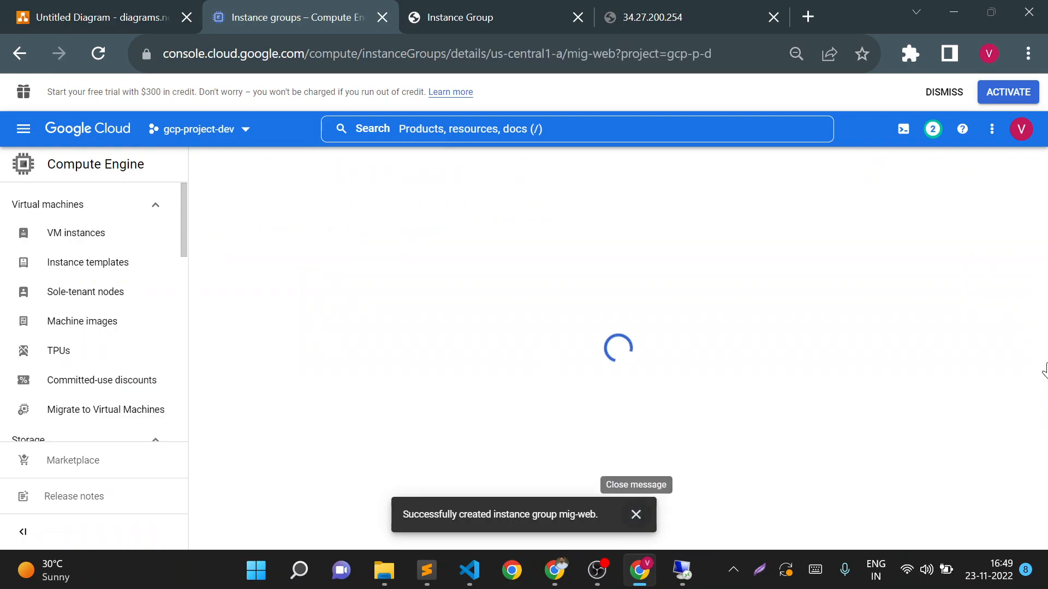
scroll(1045, 310, down, 2)
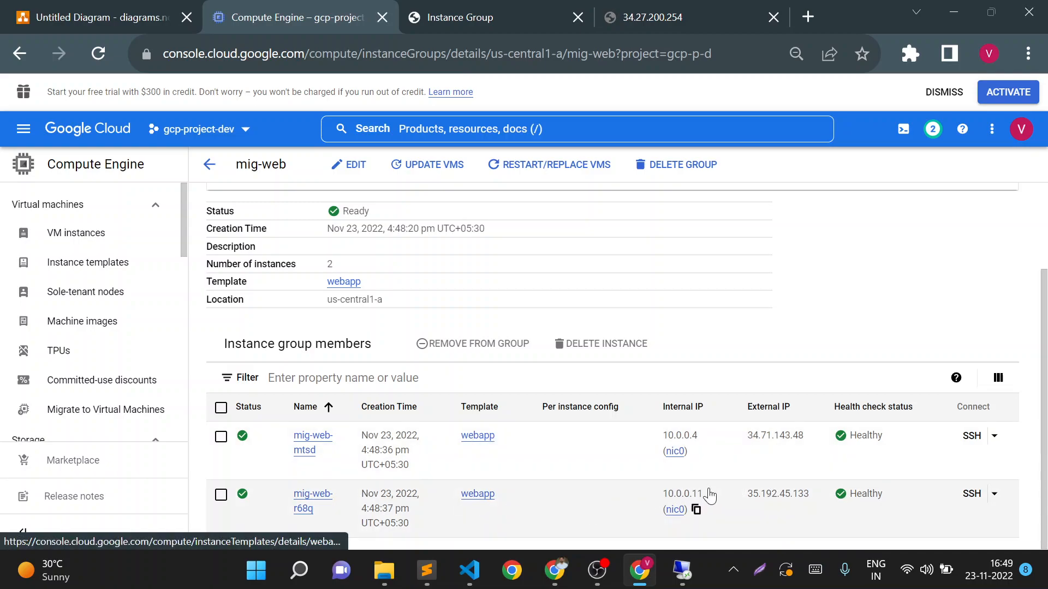
click(756, 510)
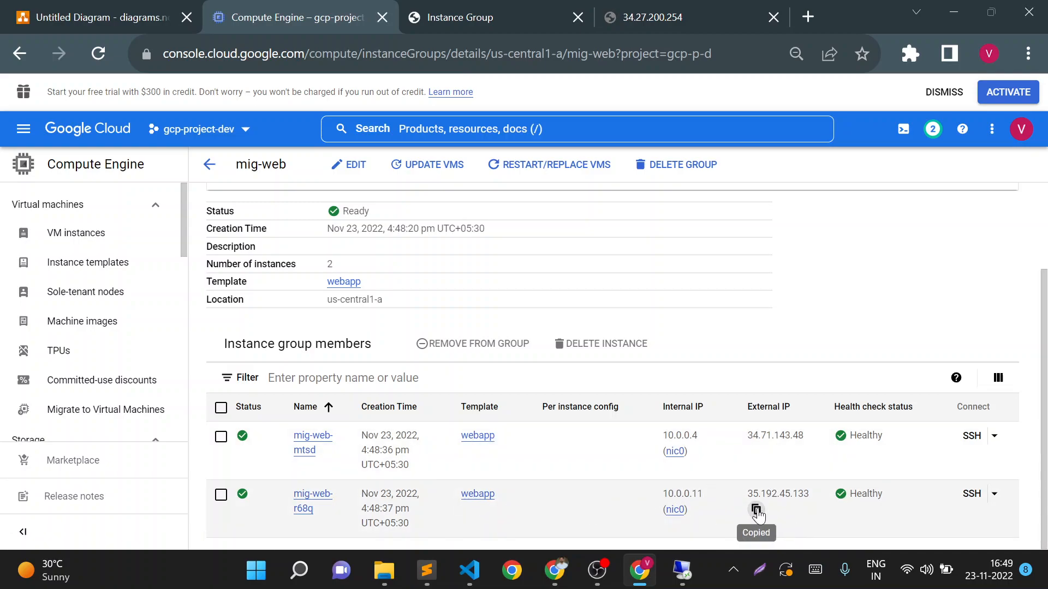
click(734, 21)
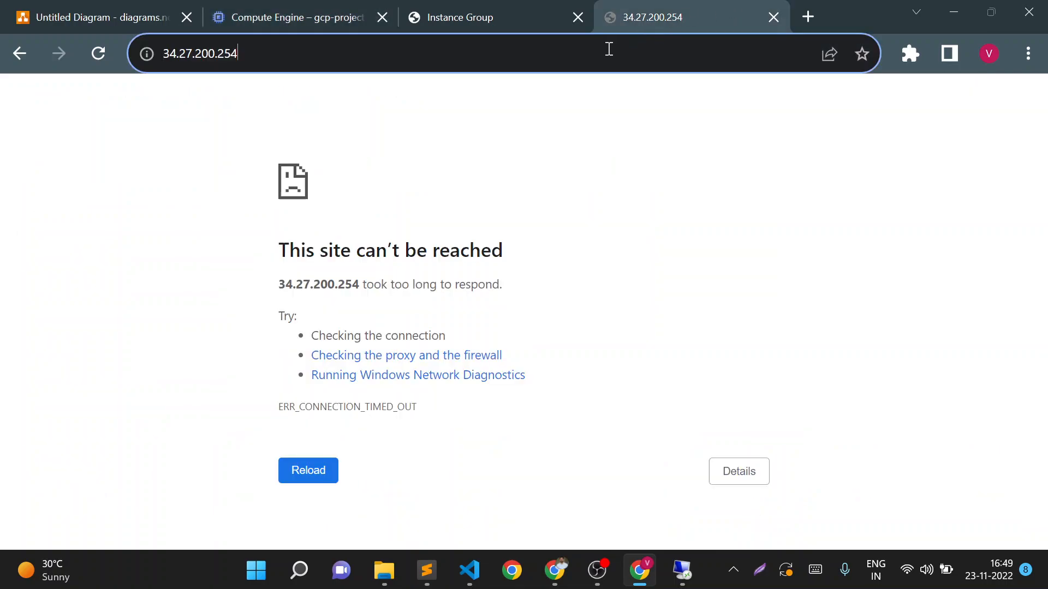
click(609, 49)
key(BackSpace)
key(ctrl+v)
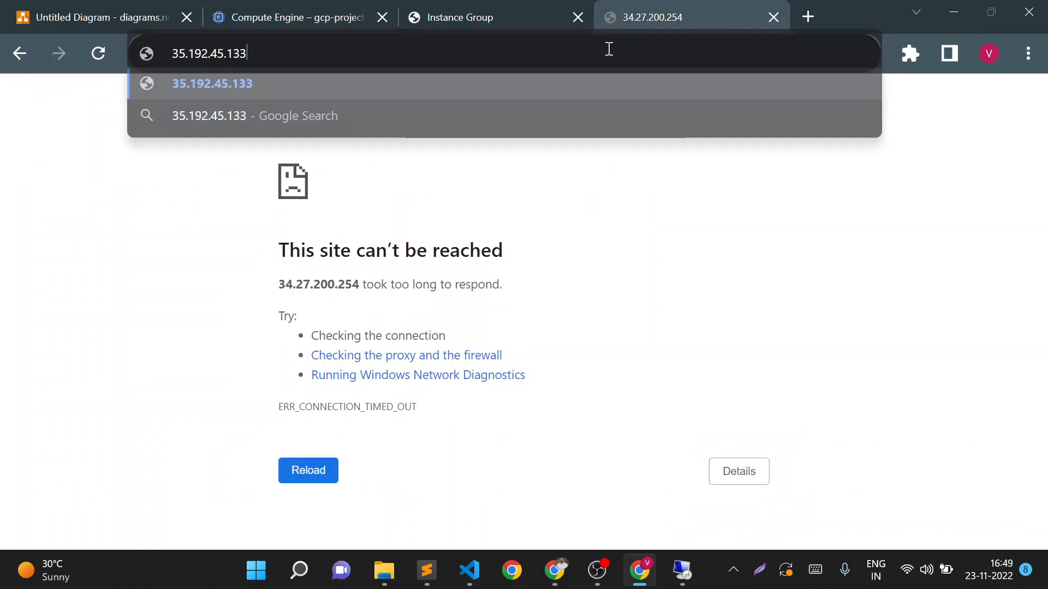
key(Return)
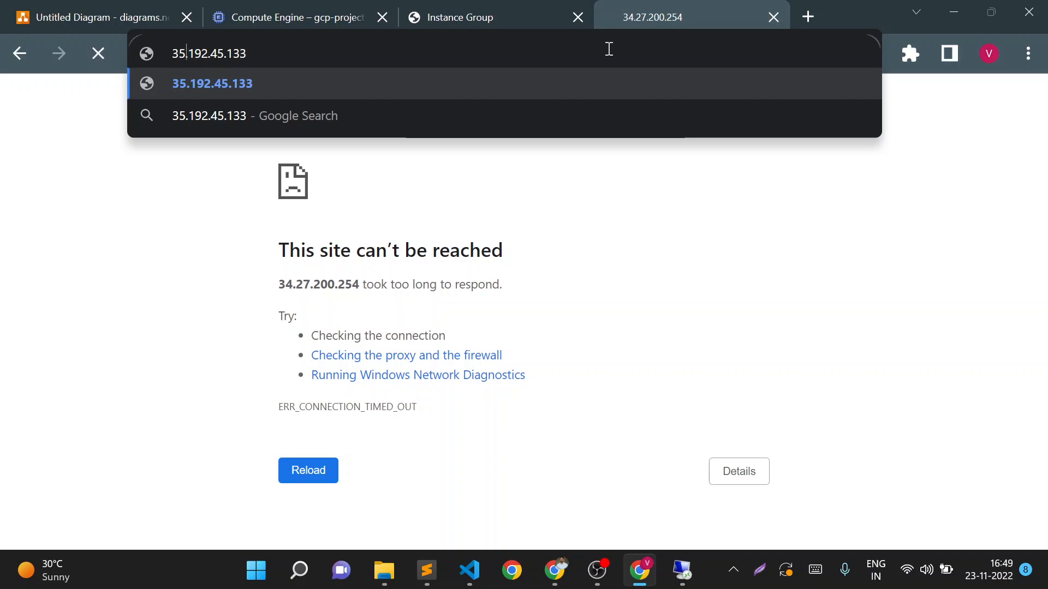
text(http)
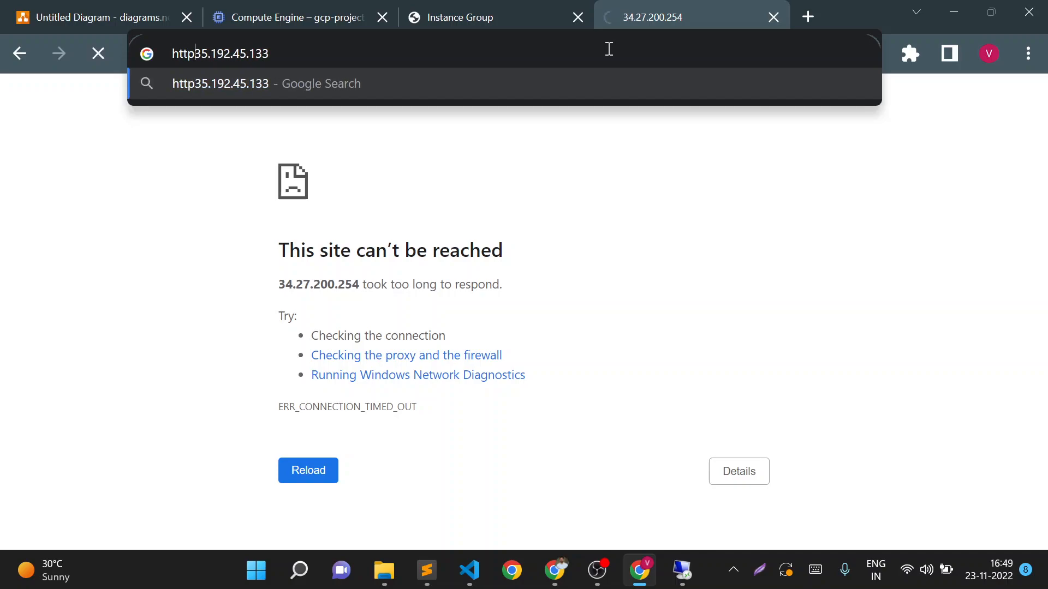
text(://)
key(Return)
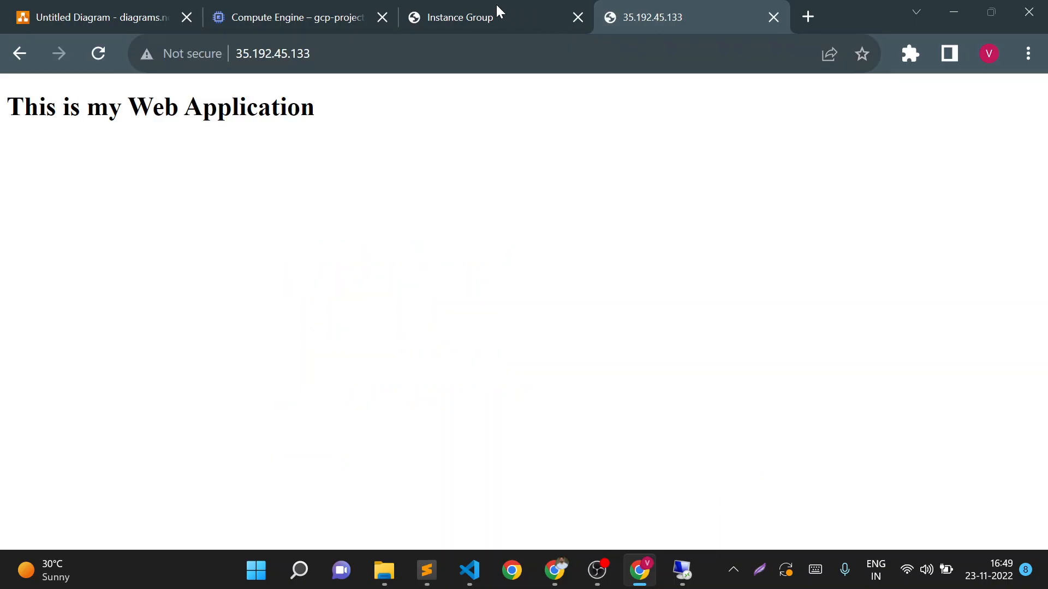
Load the external IP of member mig-web-mtsd in the browser to test its web page.
click(293, 19)
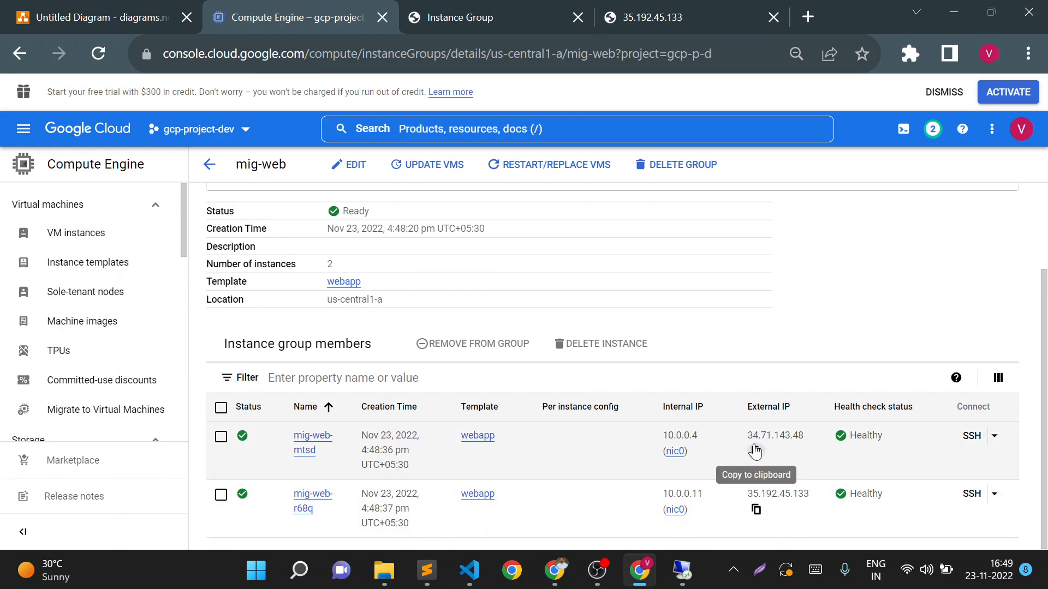
click(755, 451)
click(607, 6)
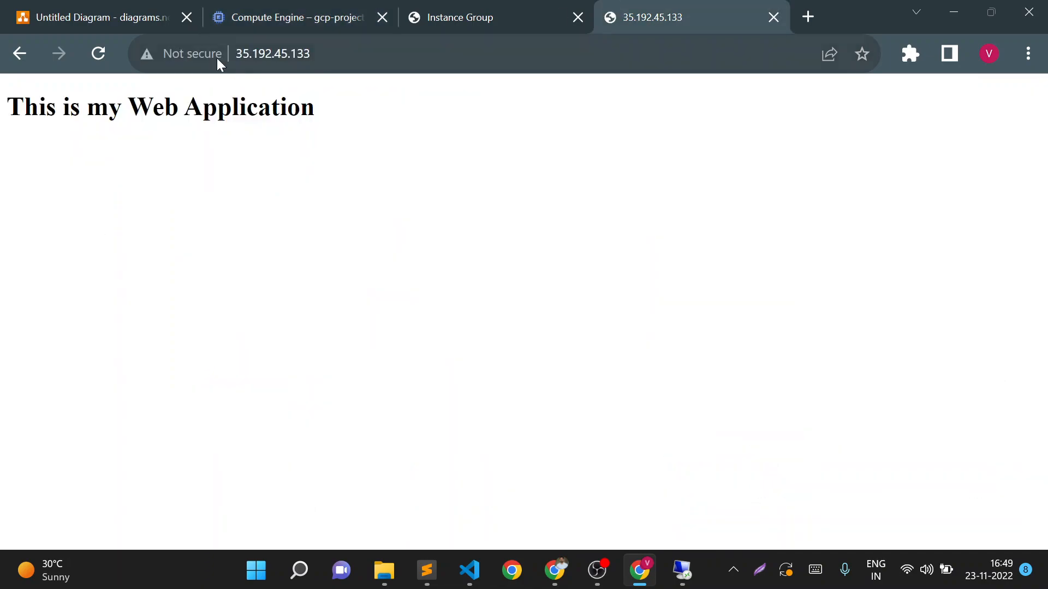
click(382, 57)
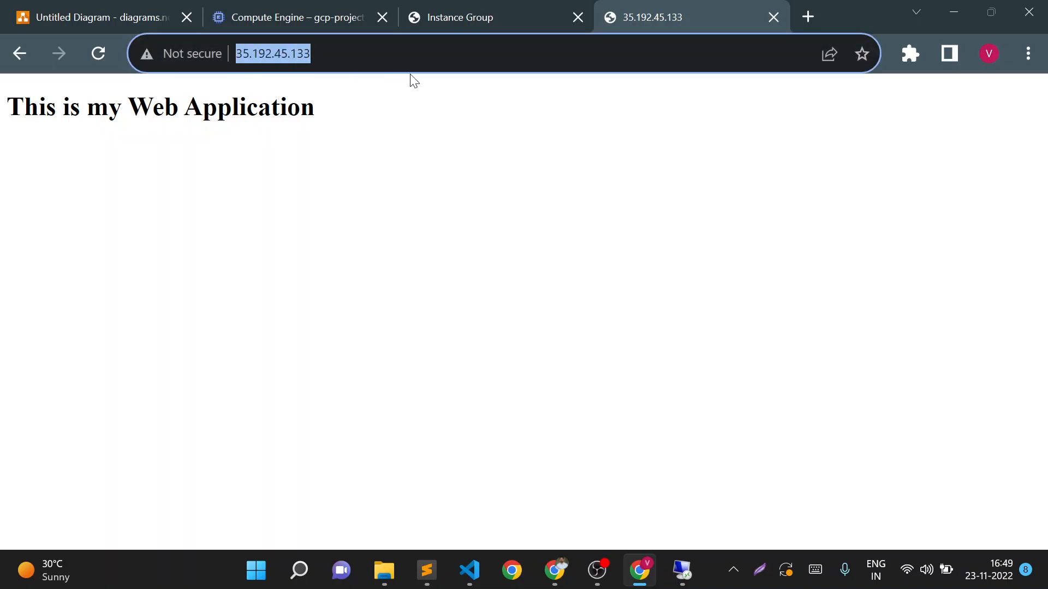
key(ctrl+v)
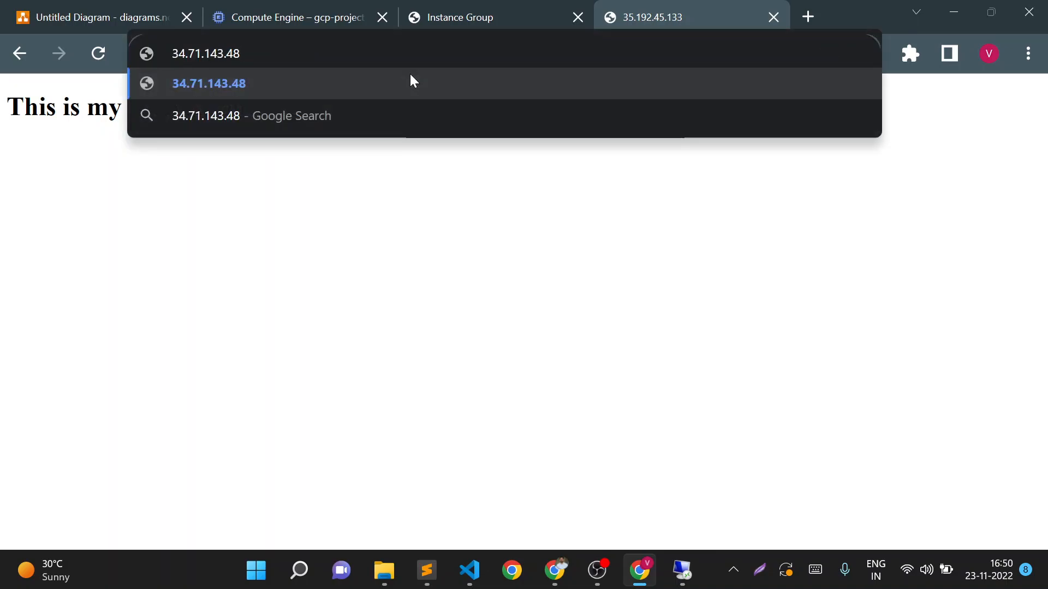
key(Return)
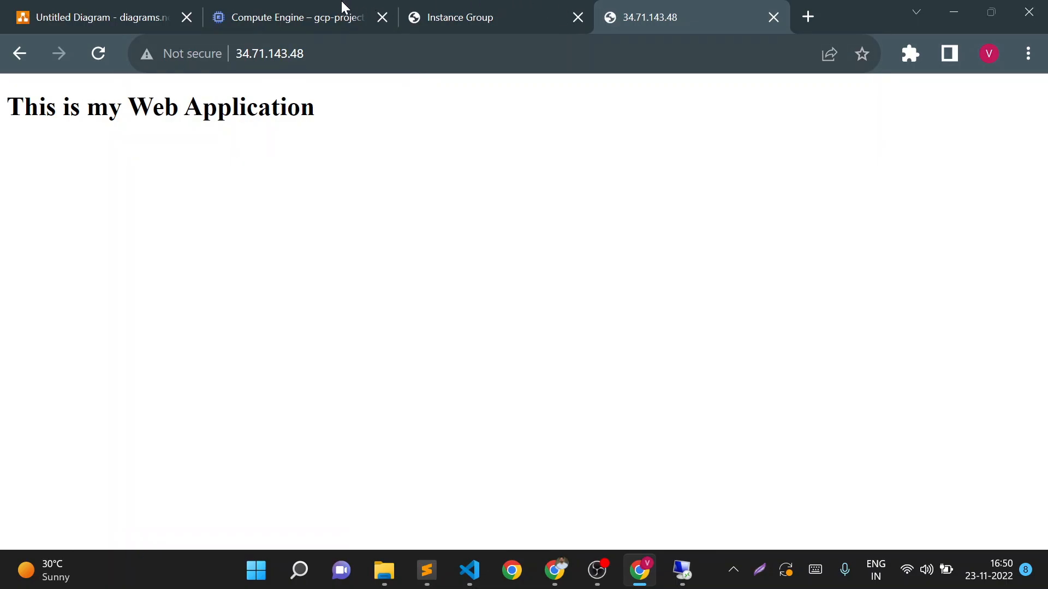
Check the Load Balancer with MIG diagrams, then duplicate the mig-web details tab and return to the original one.
click(462, 7)
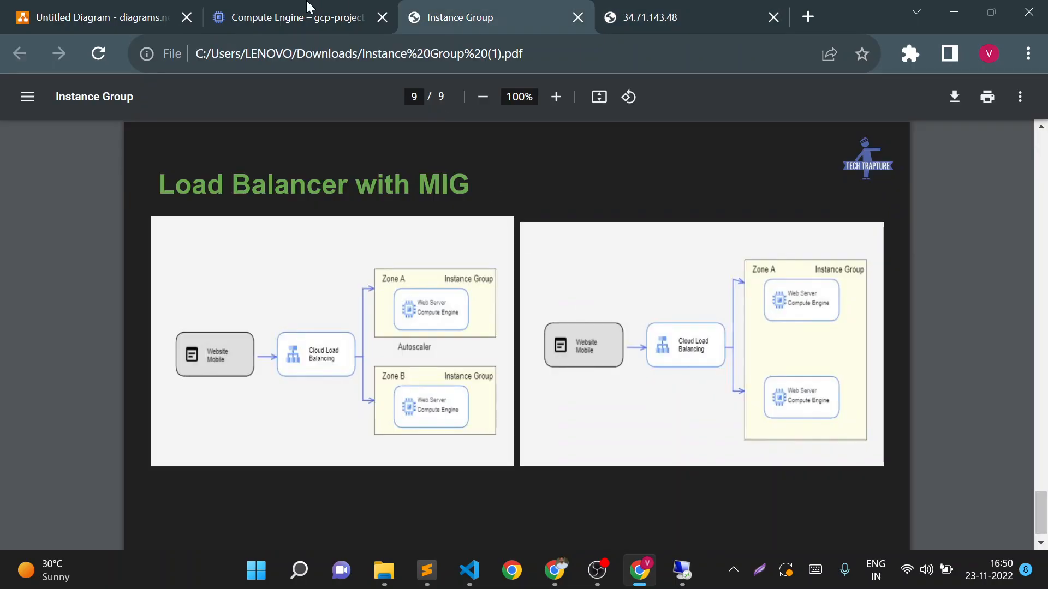
click(277, 7)
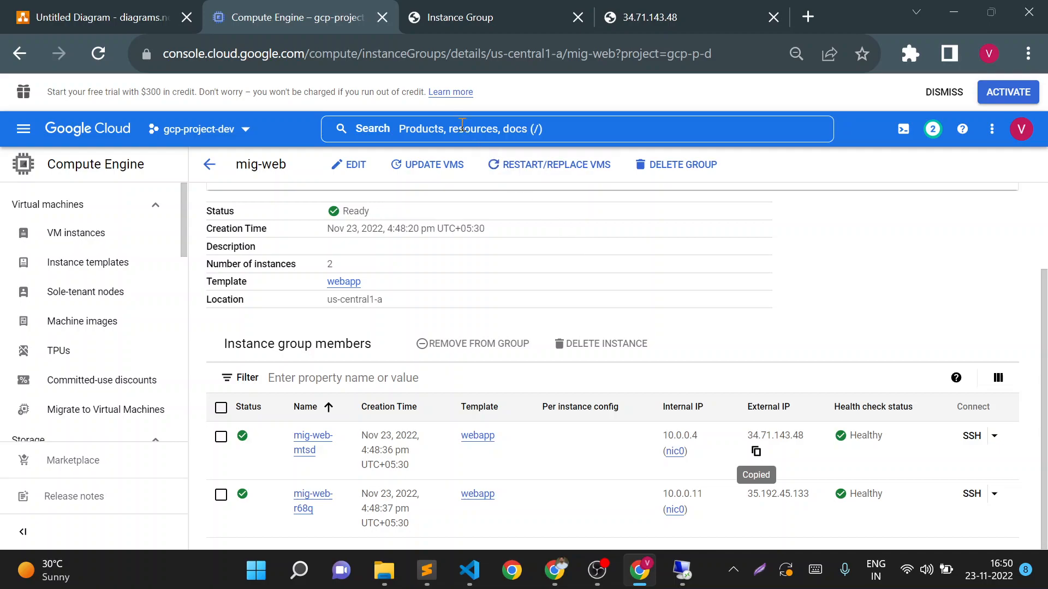
right_click(320, 13)
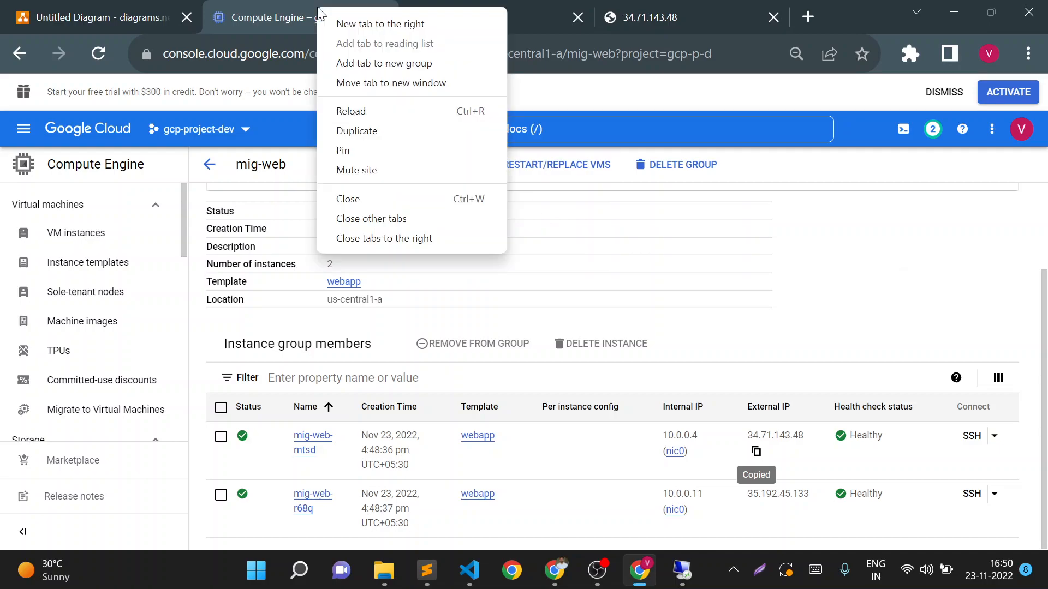
click(360, 132)
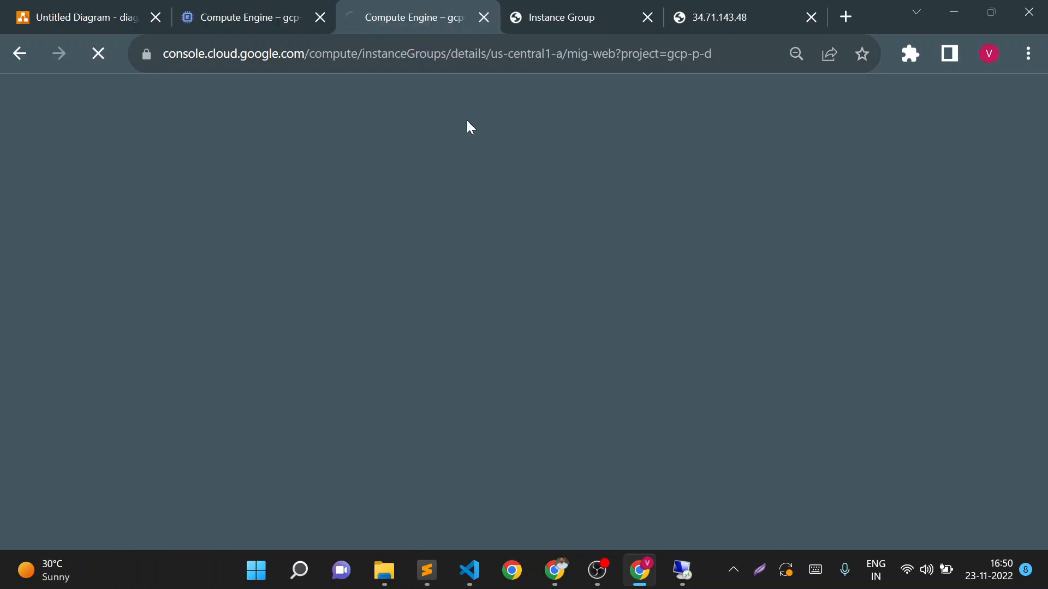
click(251, 8)
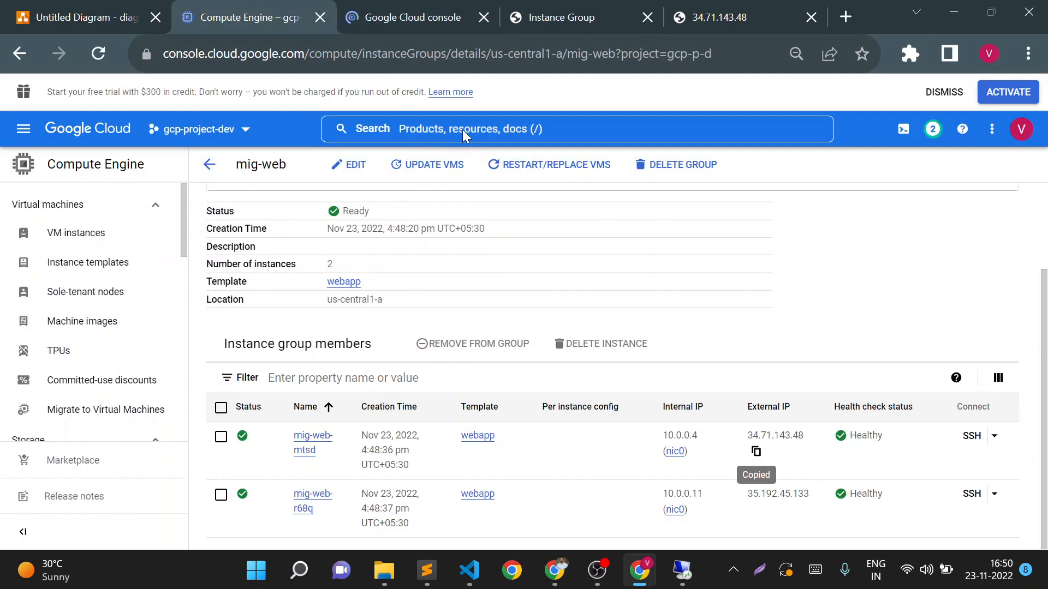
Search the console for Load balancer, open Load balancing and start configuring a new HTTP(S) load balancer.
click(494, 136)
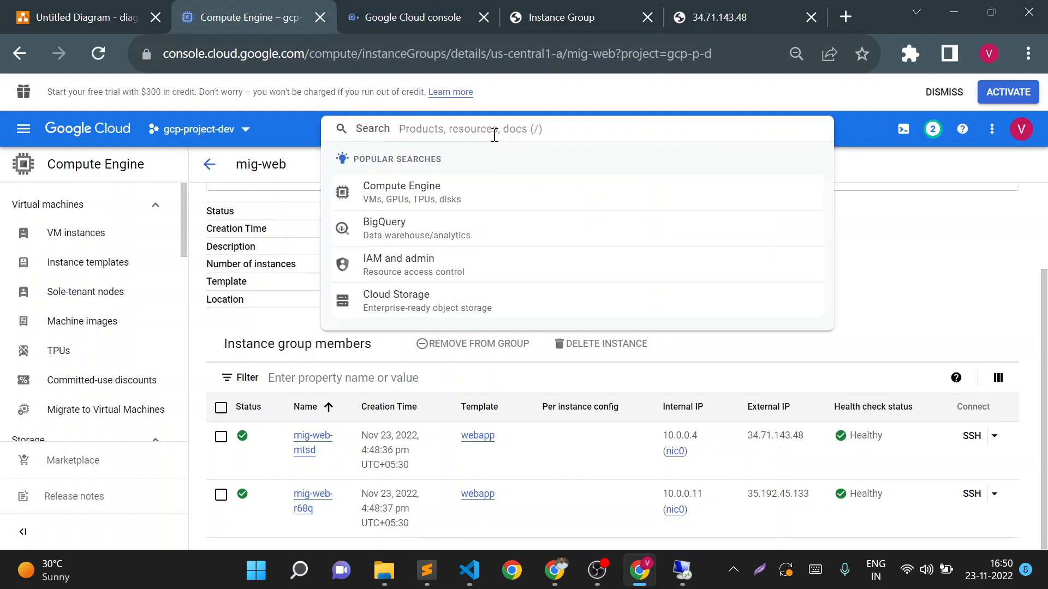
text(Load bala)
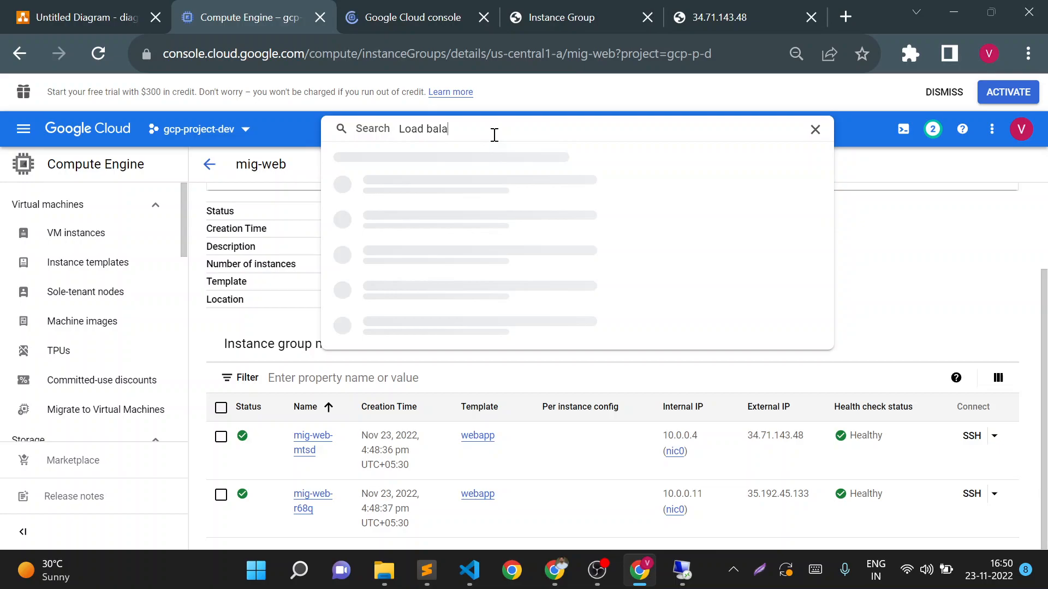
text(ncer)
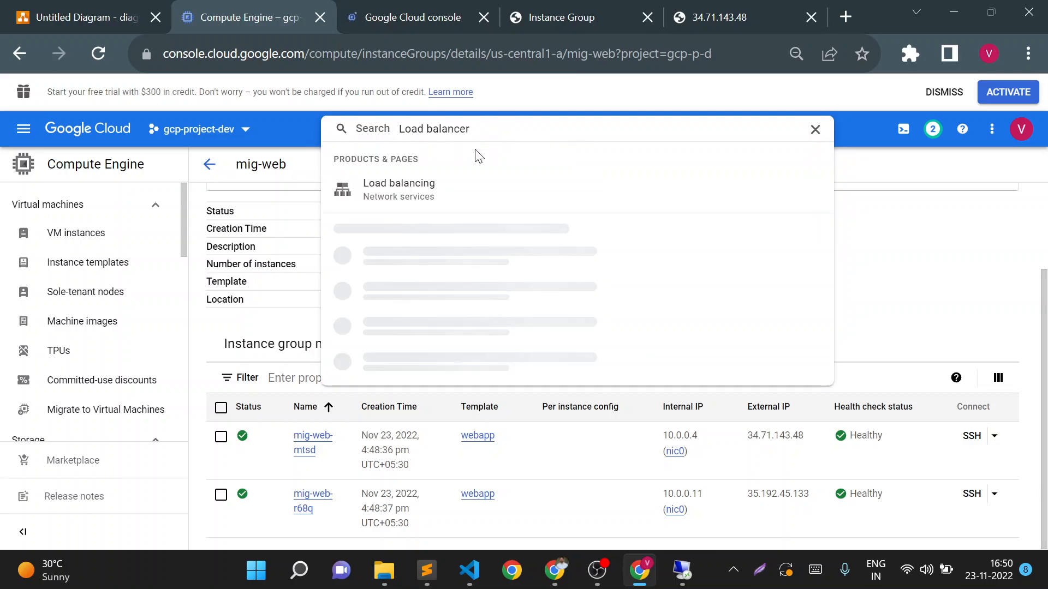
click(434, 189)
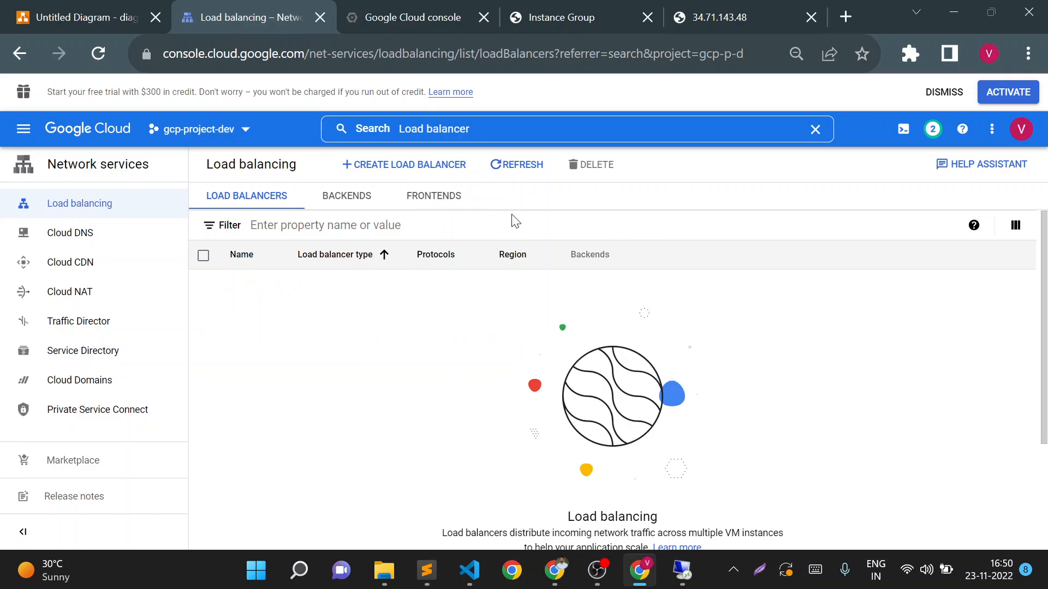
click(423, 168)
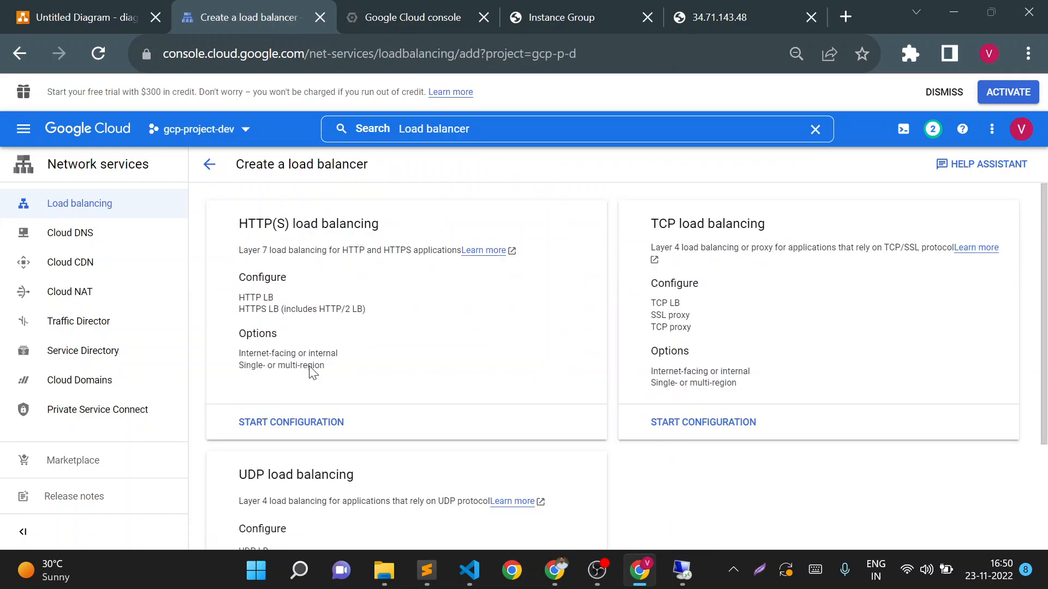
click(307, 428)
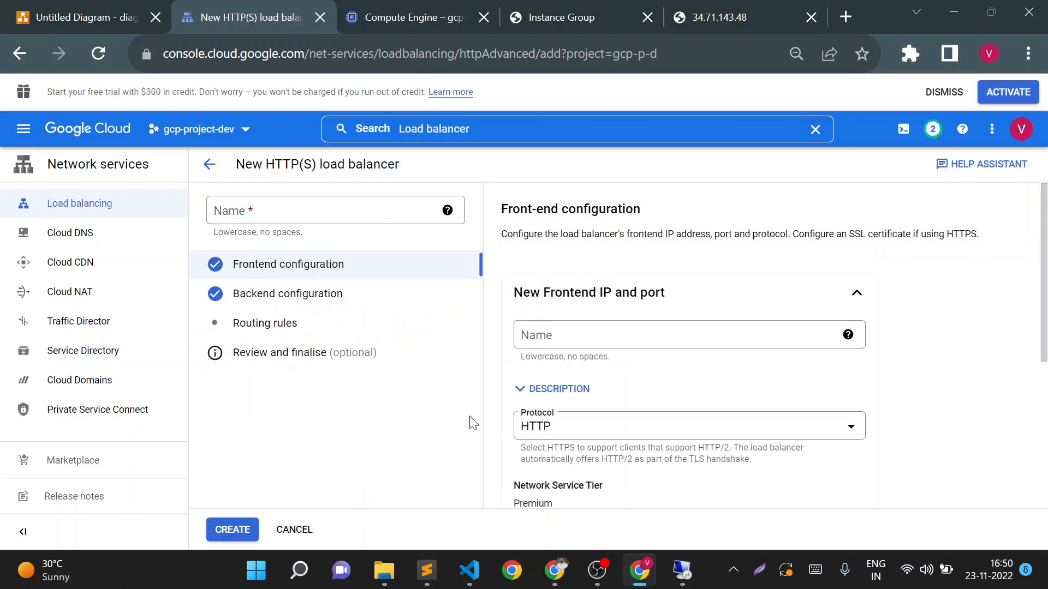
Name the load balancer webapp and complete its HTTP frontend webapp-mig with IPv4, an ephemeral IP address and port 80.
click(289, 211)
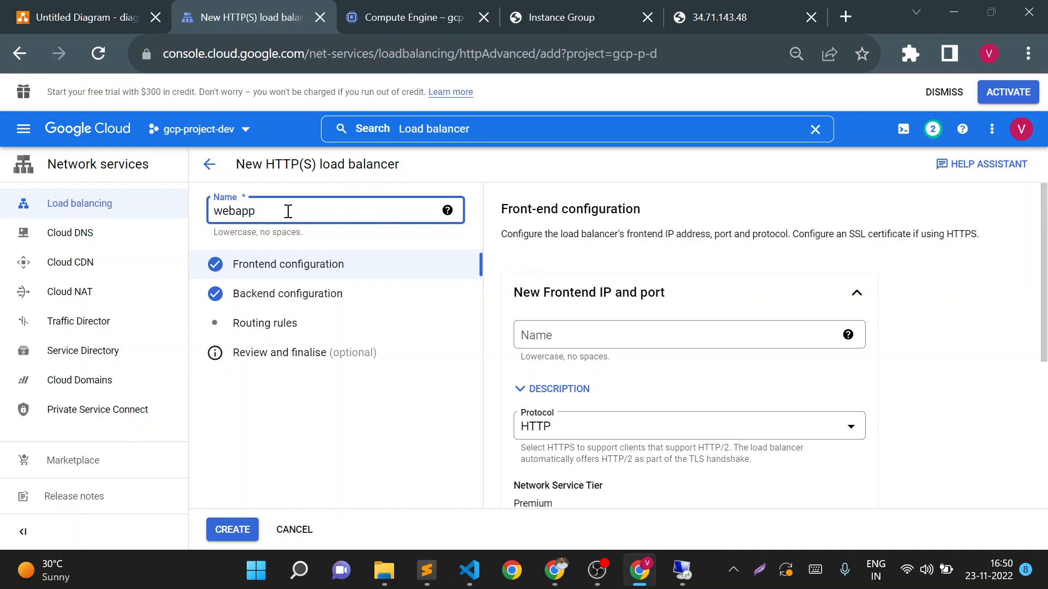
click(639, 335)
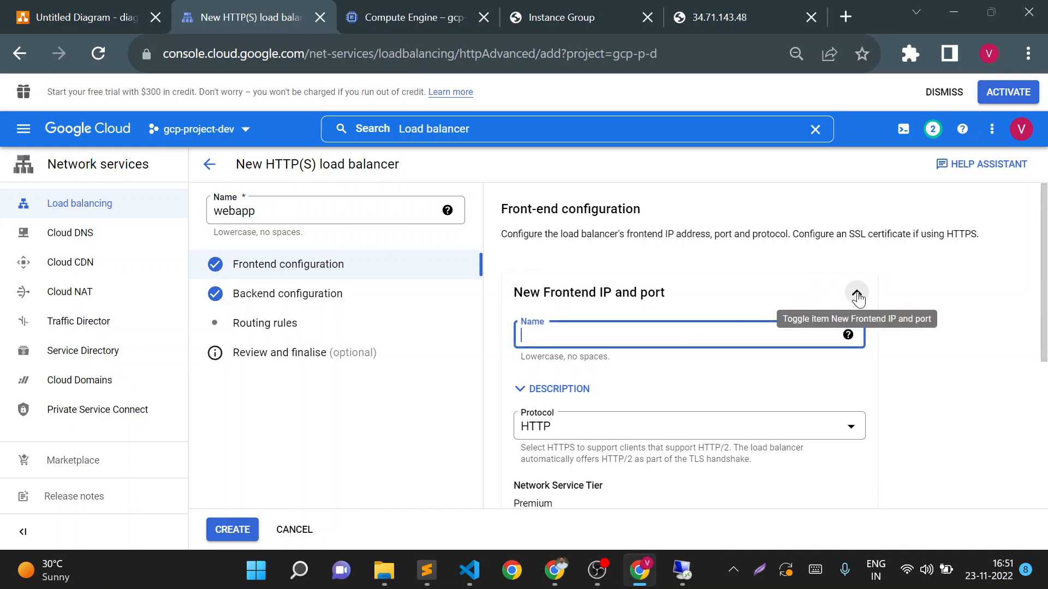
click(631, 341)
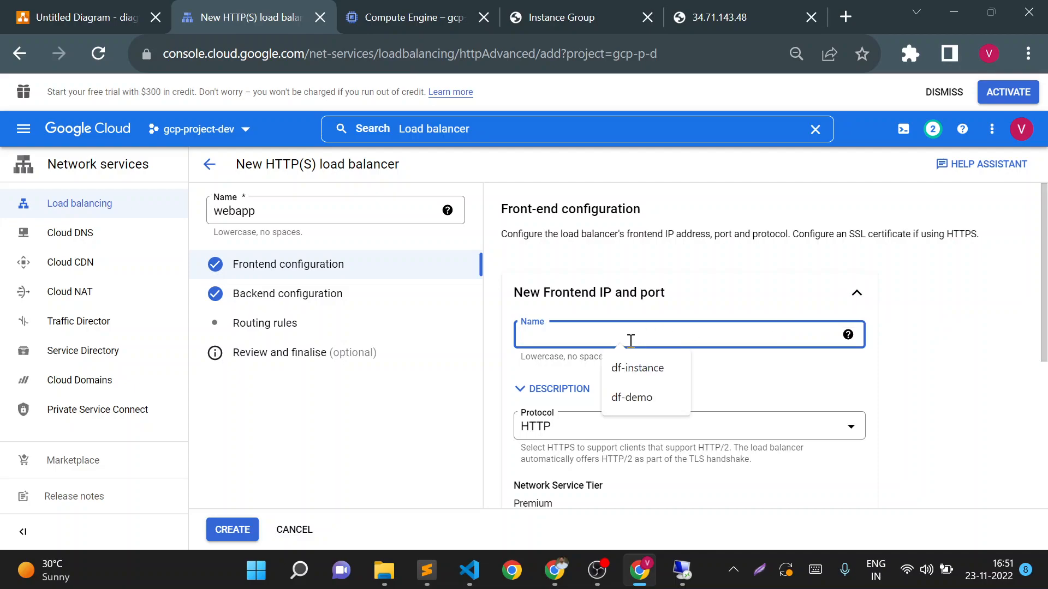
text(weba)
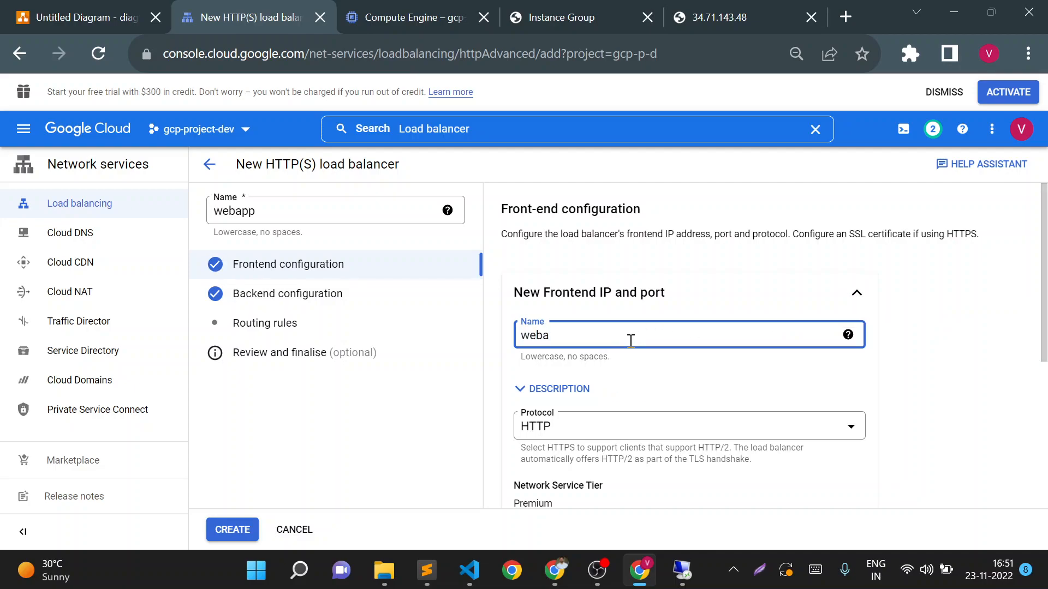
text(pp-mig)
scroll(1044, 322, down, 2)
scroll(1046, 322, down, 3)
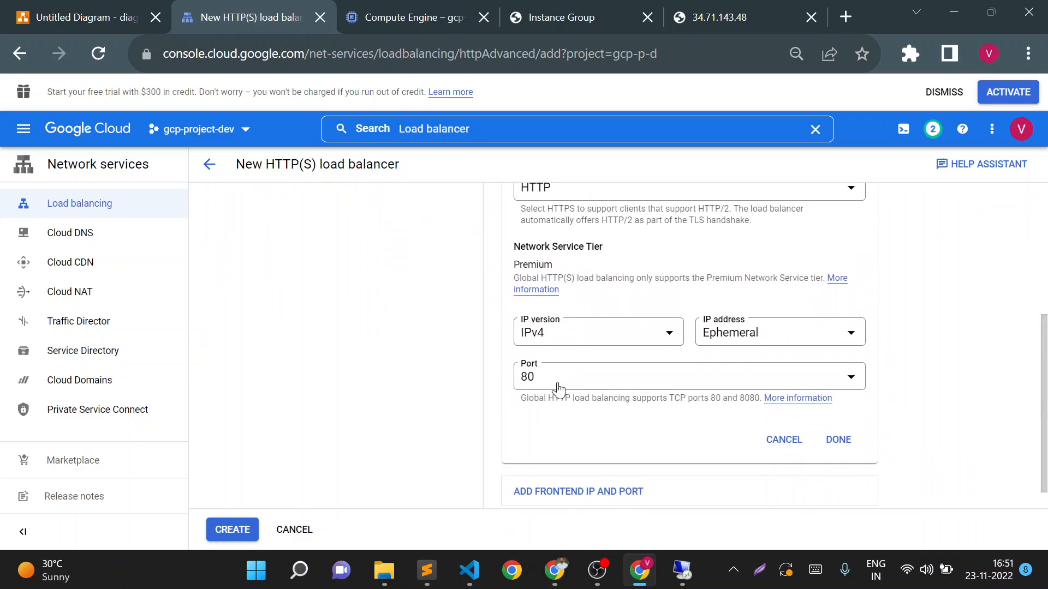
scroll(1045, 332, up, 2)
scroll(1046, 332, up, 2)
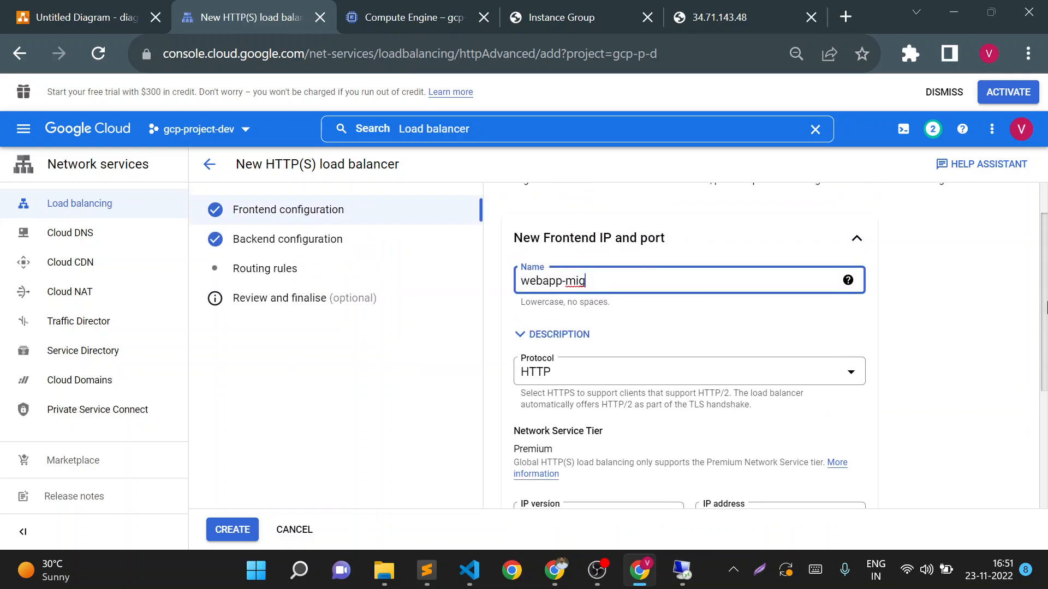
drag(1047, 308, 1047, 463)
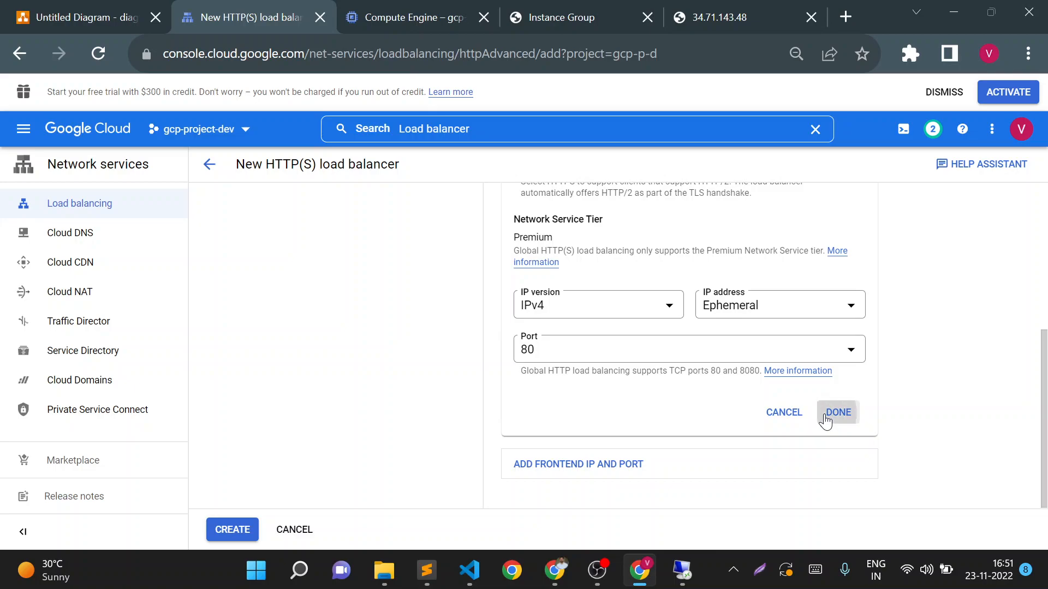
click(825, 418)
Start creating a backend service named mig-backend in the load balancer's backend configuration.
click(346, 295)
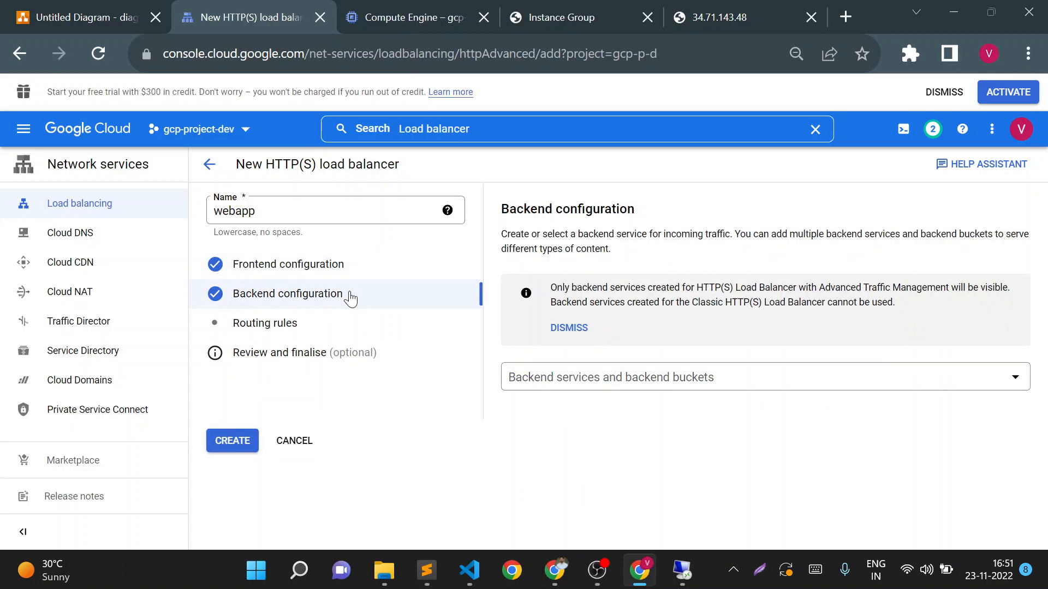
click(674, 391)
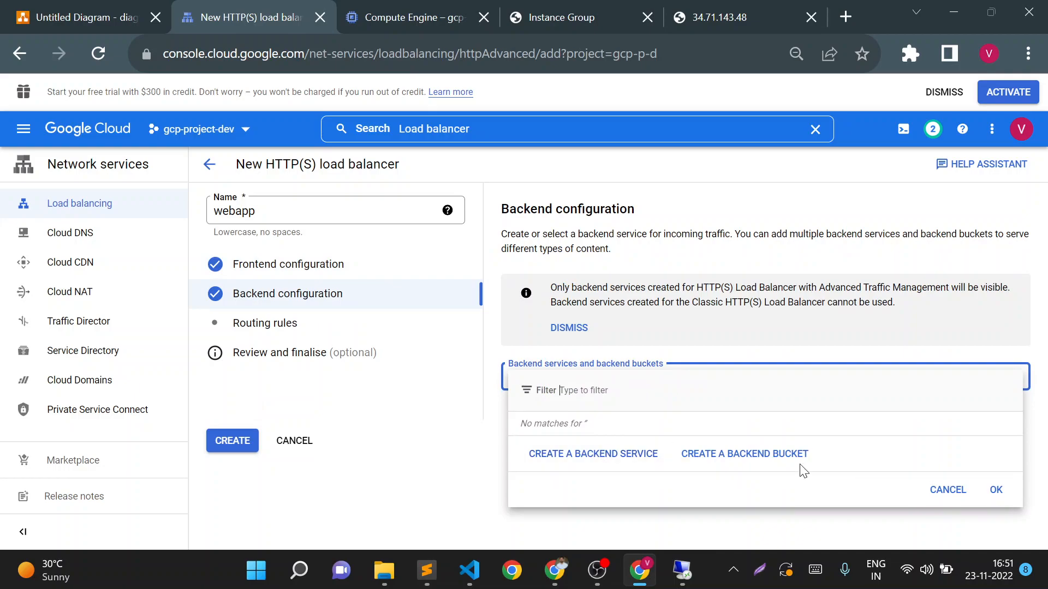
click(751, 332)
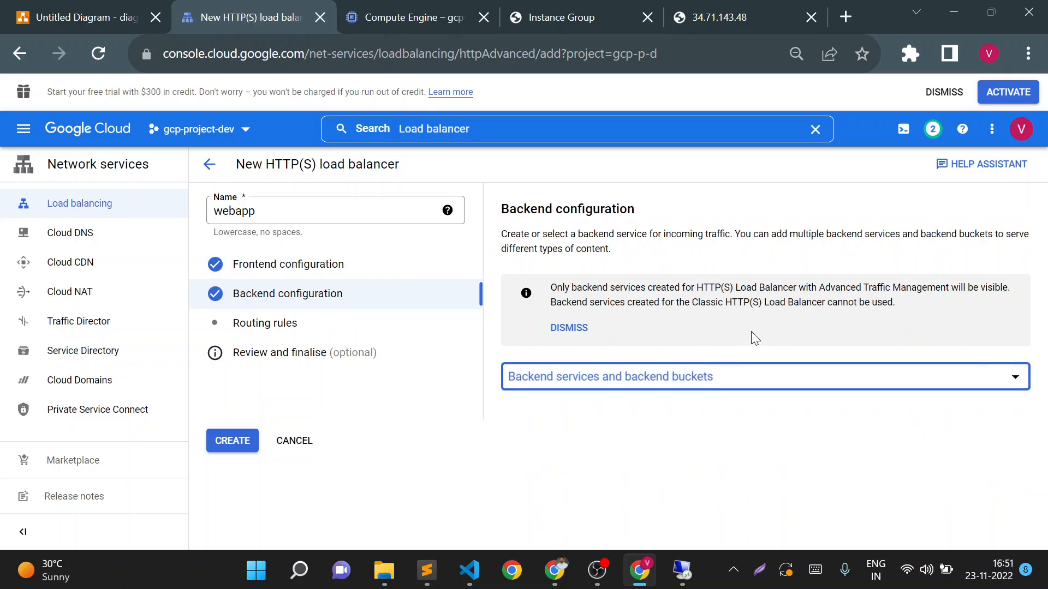
click(829, 386)
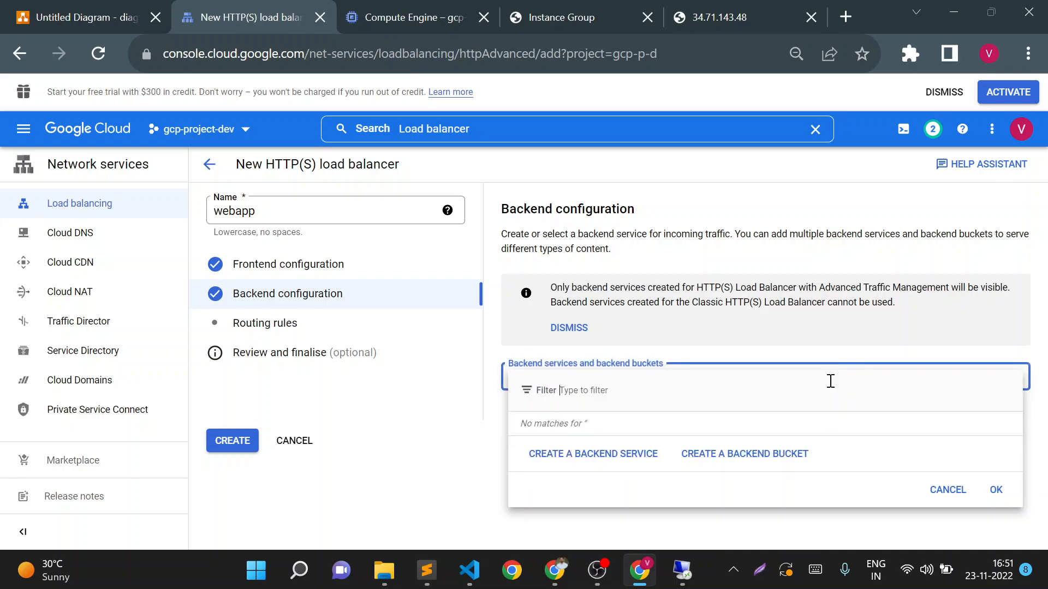
click(617, 458)
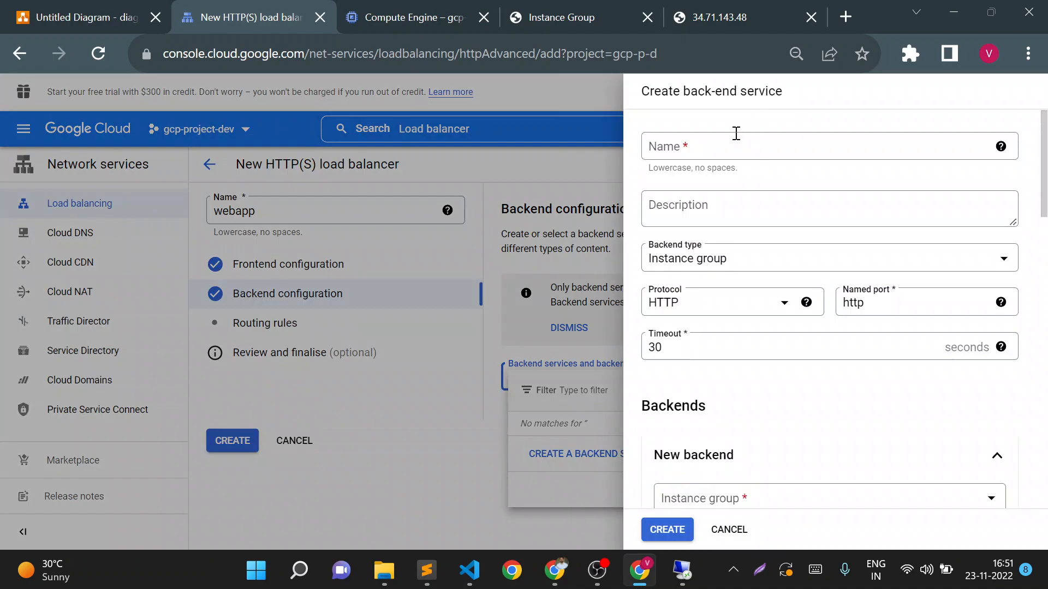
click(736, 133)
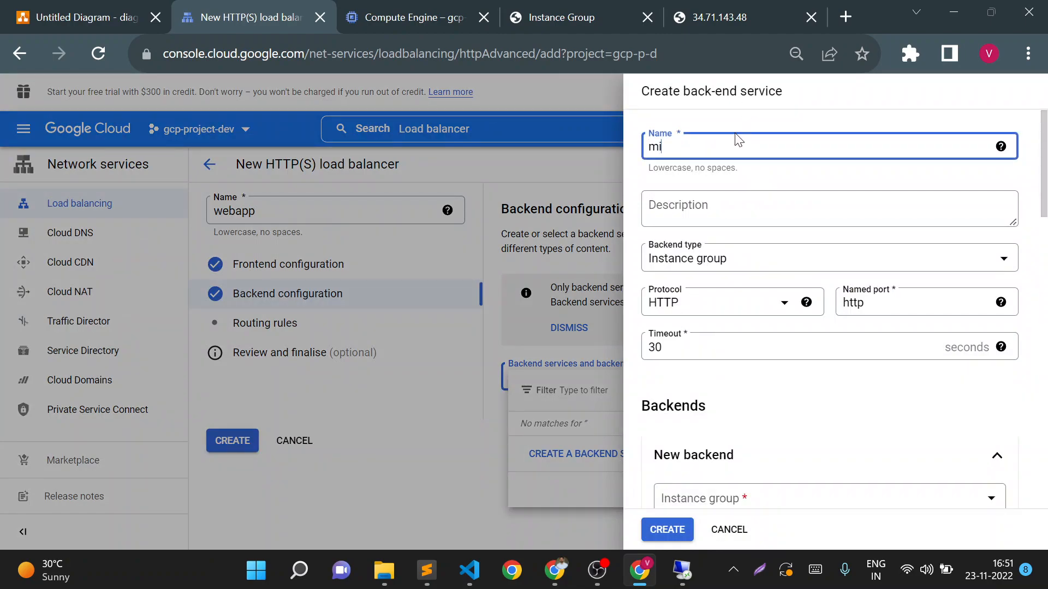
text(end)
Choose the mig-web instance group for the new backend and set its port number to 80.
drag(1043, 206, 1045, 268)
click(708, 262)
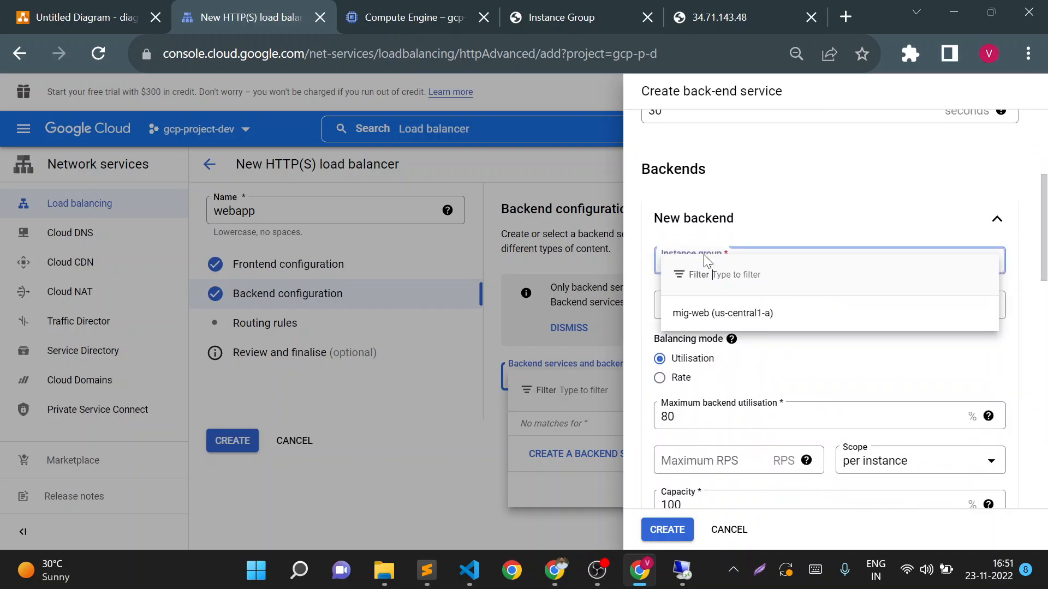
click(709, 320)
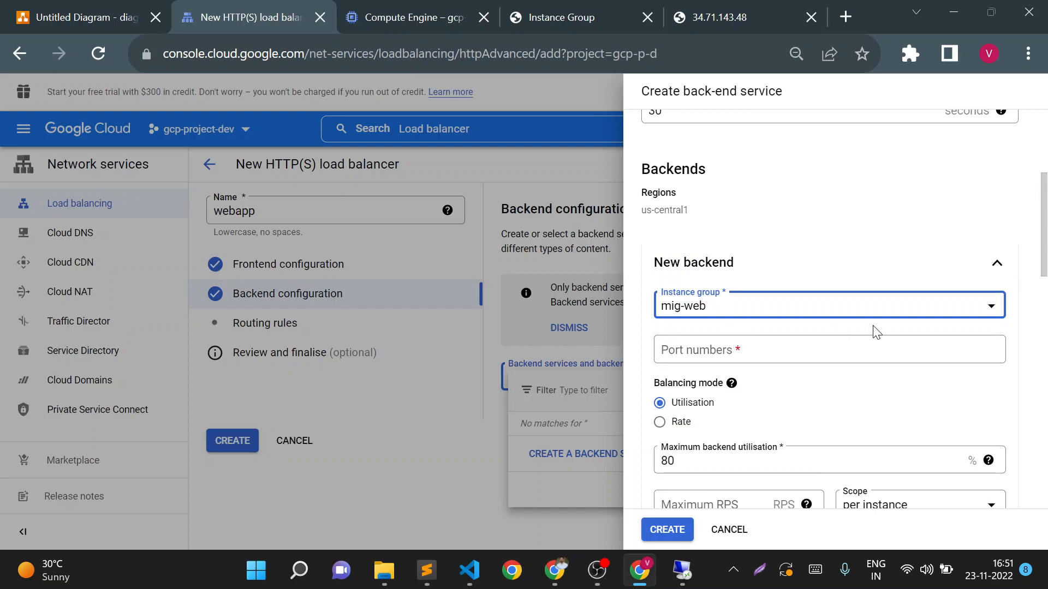
click(908, 346)
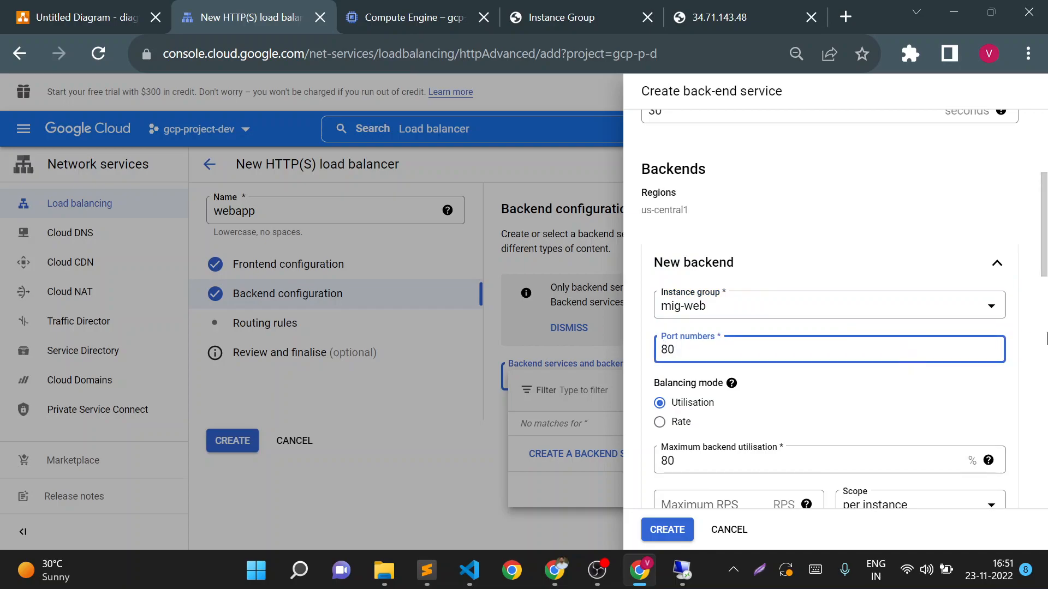
Set the backend's balancing mode to Rate with a maximum of 2 RPS per instance and finish the backend.
scroll(1045, 305, down, 3)
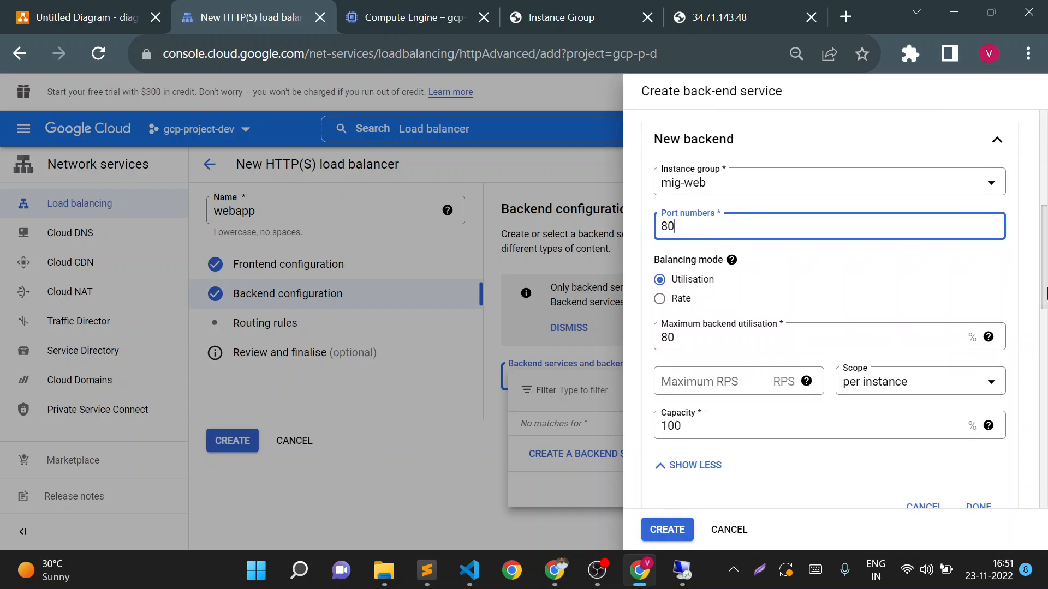
click(659, 298)
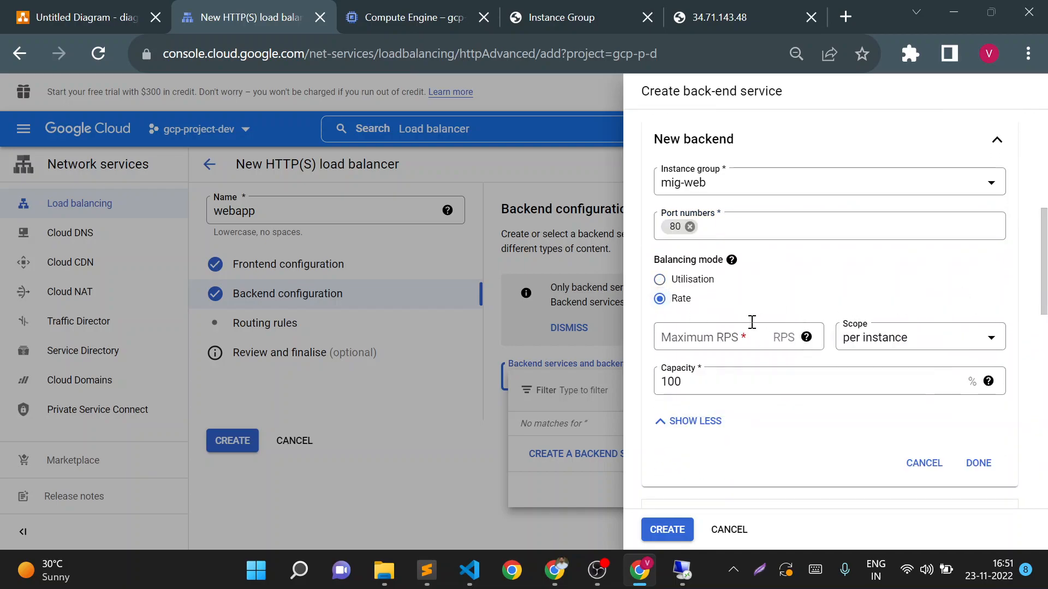
click(704, 337)
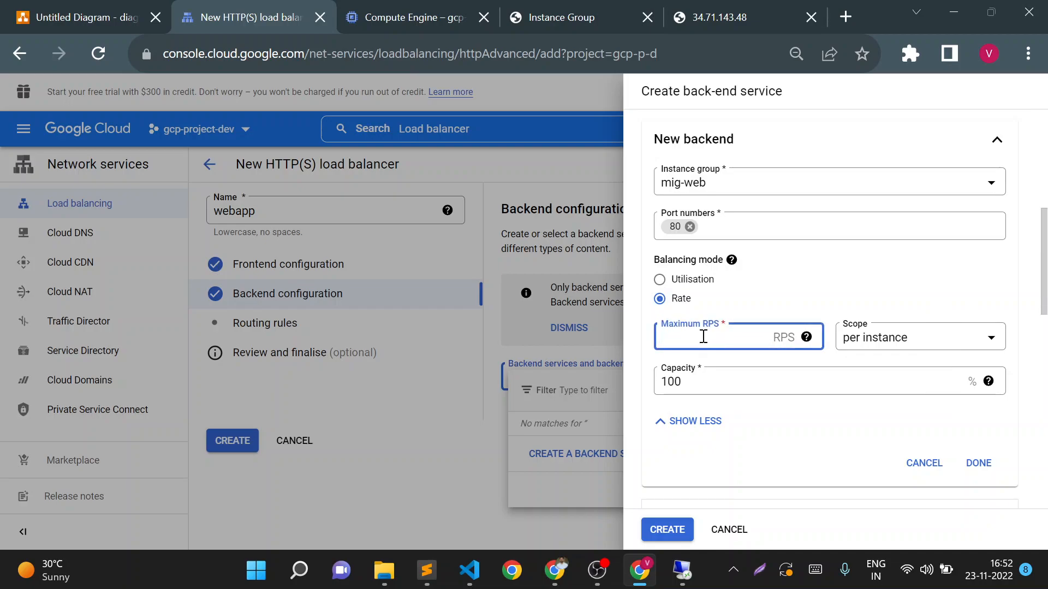
text(2)
click(863, 297)
scroll(891, 336, up, 2)
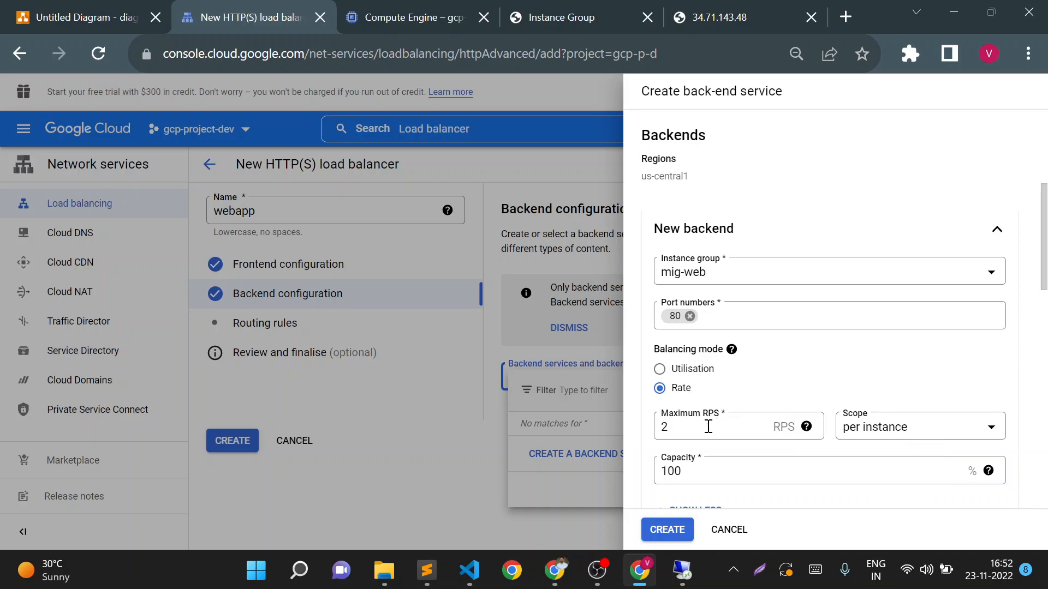
click(686, 426)
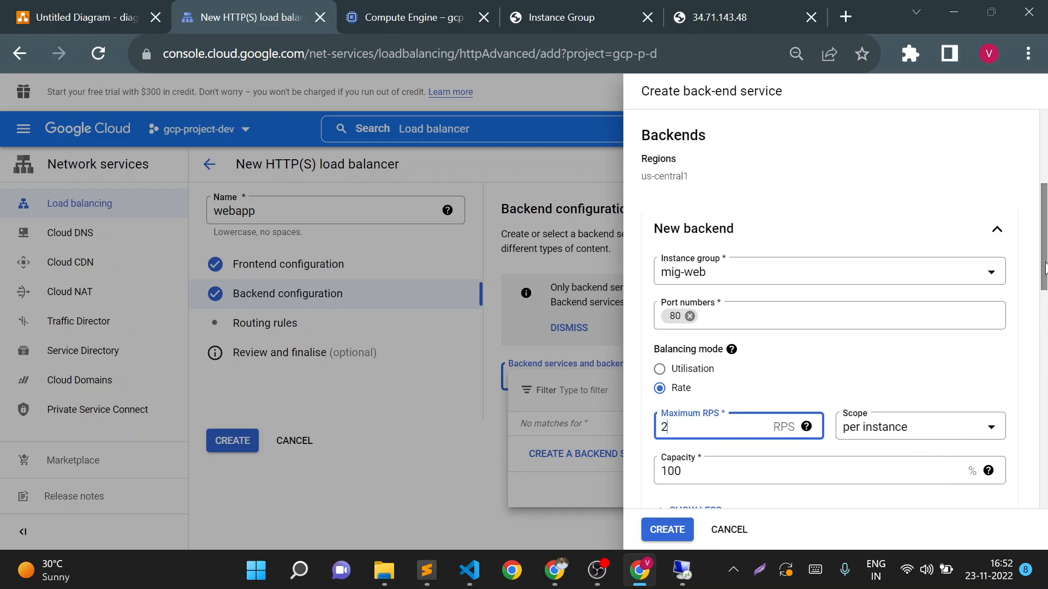
scroll(1045, 268, down, 5)
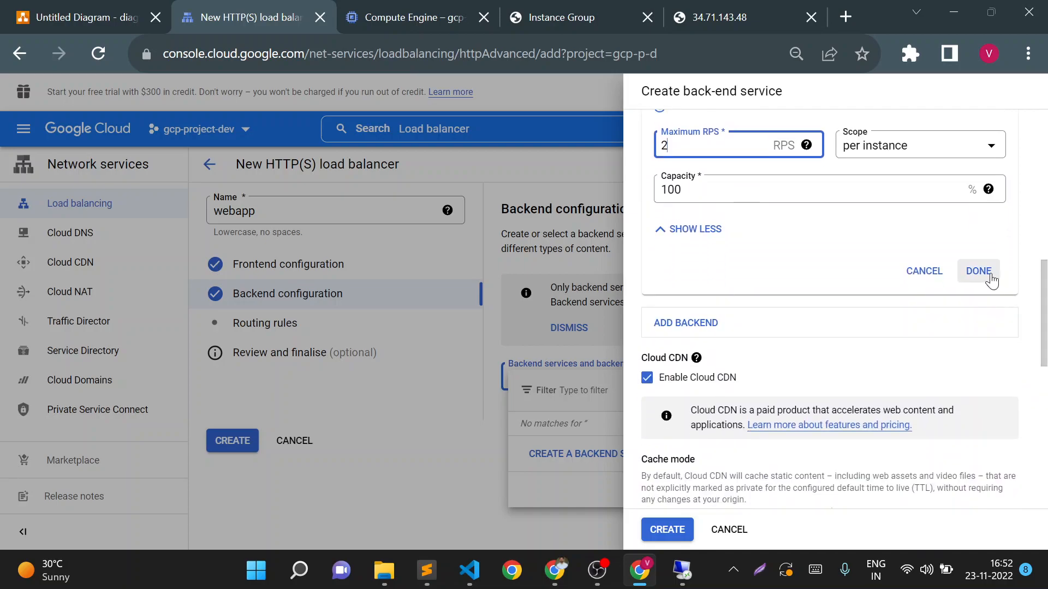
click(992, 280)
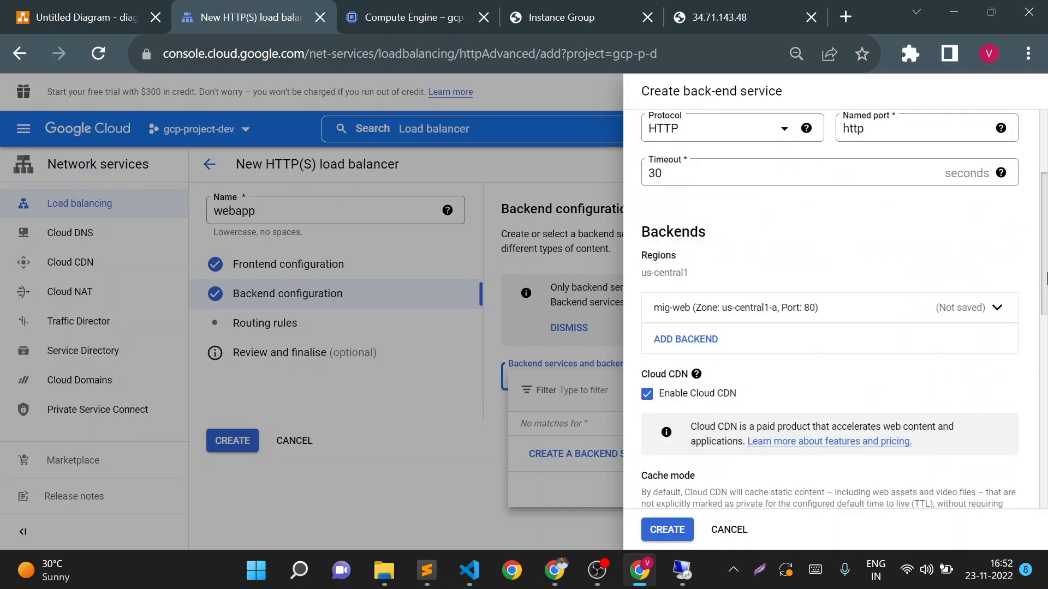
Create the backend service with Cloud CDN disabled and hc-mig as its health check.
scroll(1045, 278, down, 3)
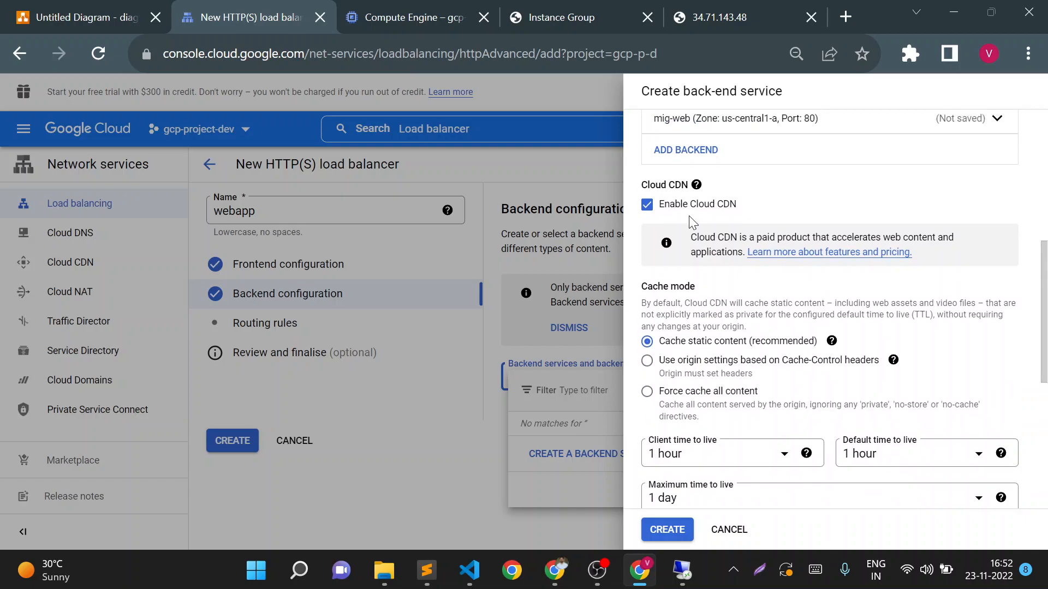
click(647, 205)
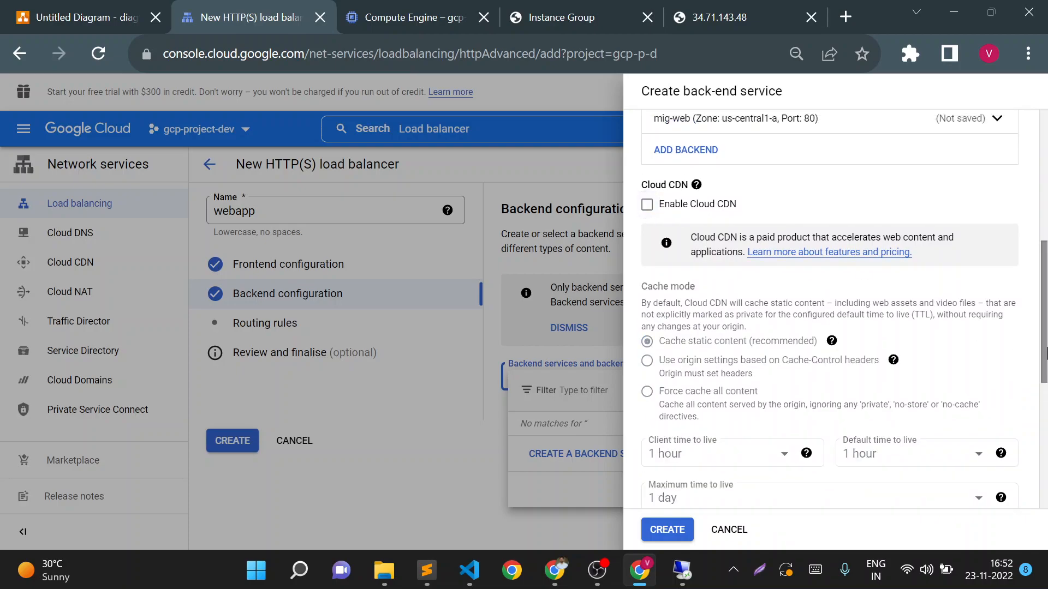
scroll(1045, 355, down, 5)
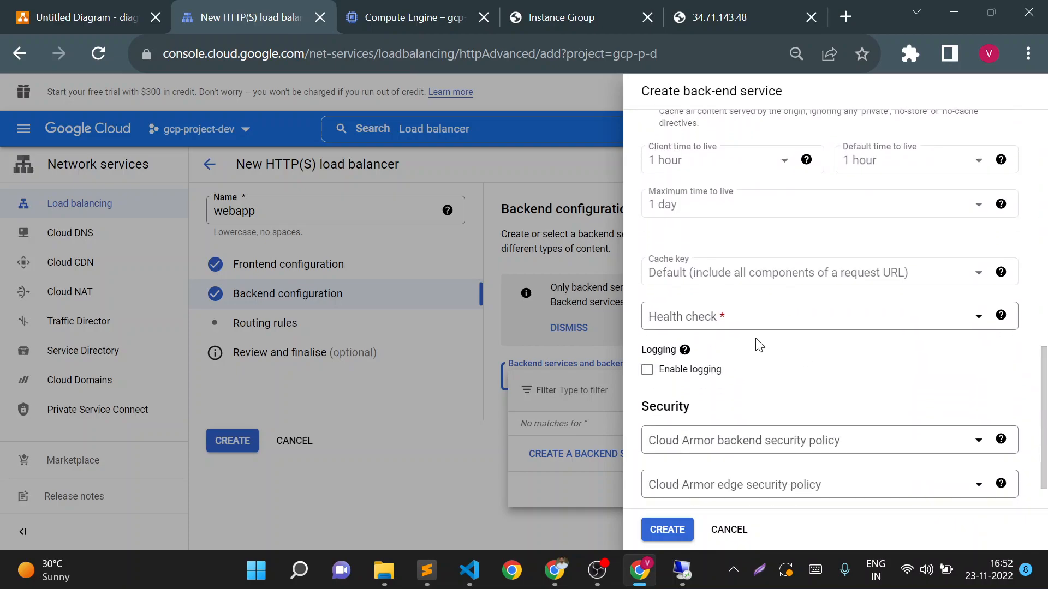
click(694, 321)
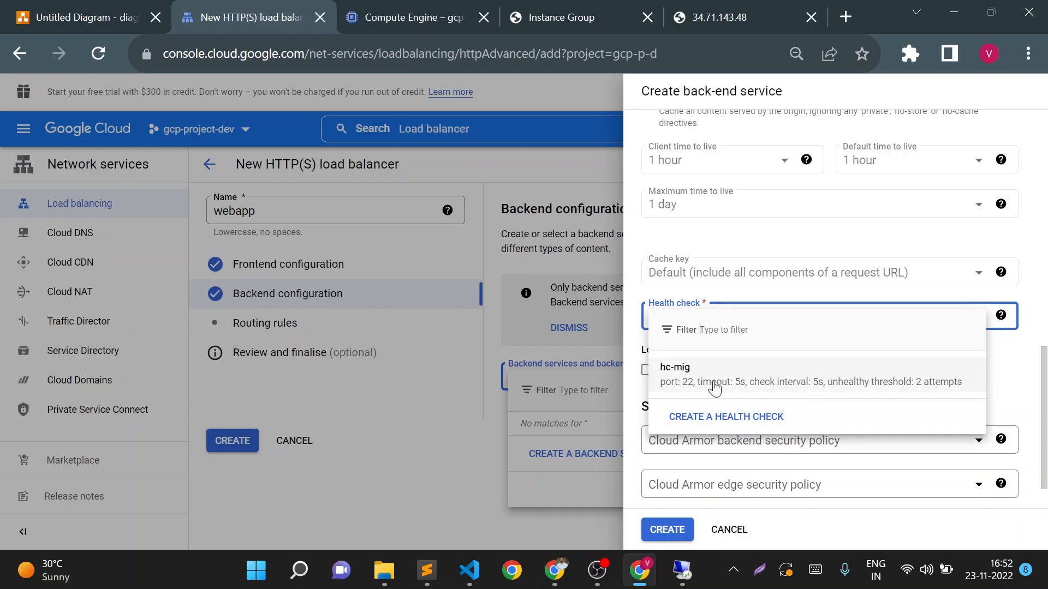
click(715, 389)
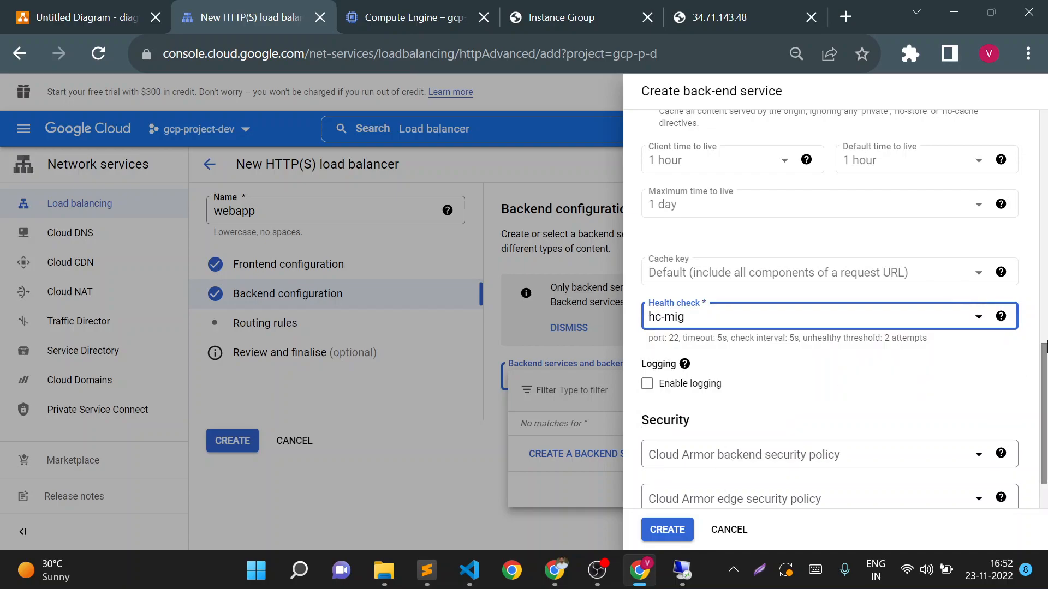
scroll(1046, 360, down, 2)
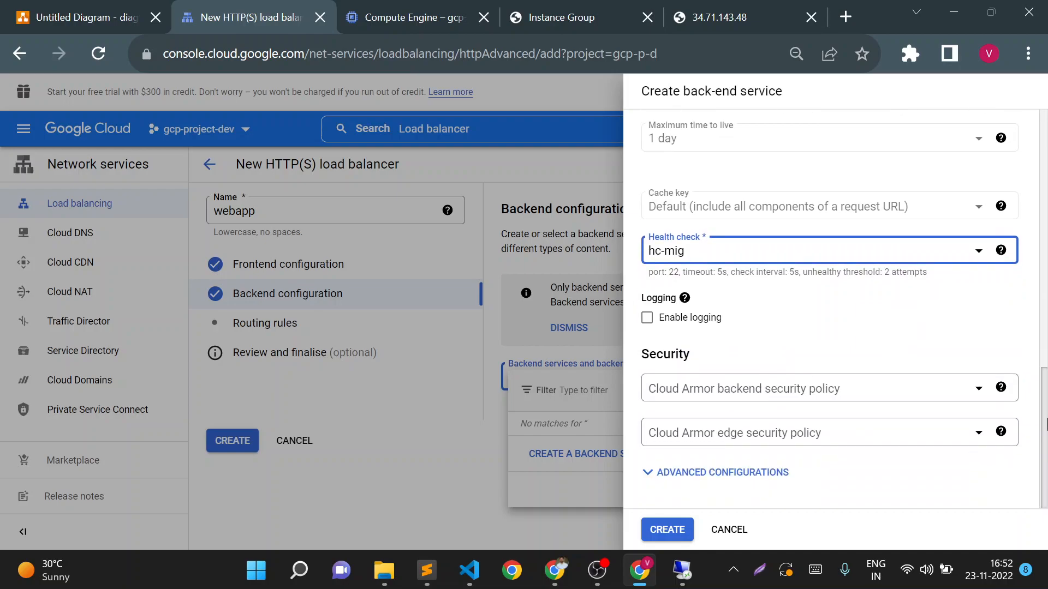
click(675, 537)
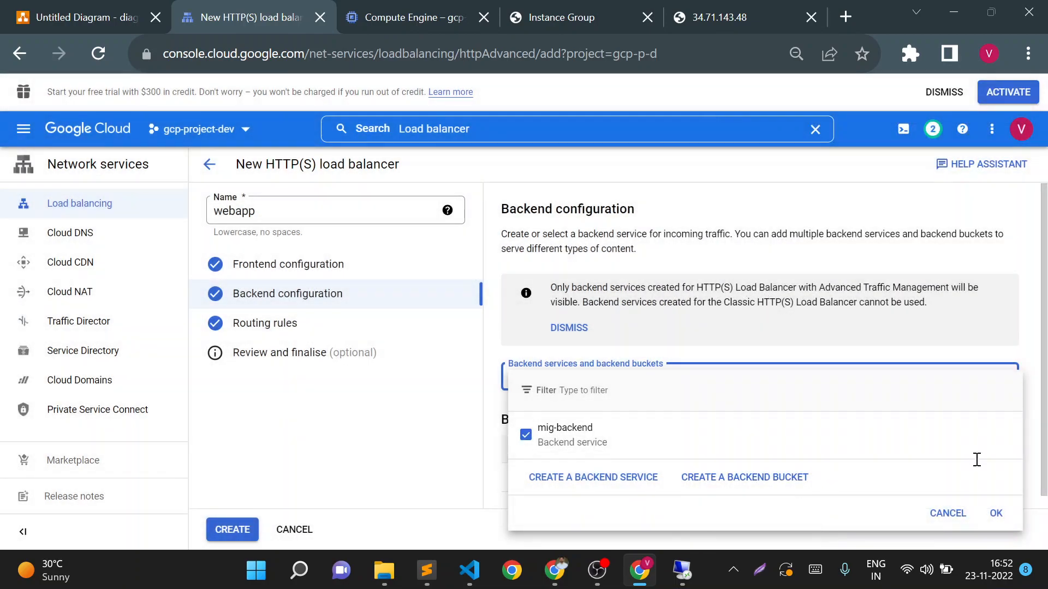
Create the webapp load balancer with mig-backend as its backend service, and refresh the load balancer list.
click(986, 516)
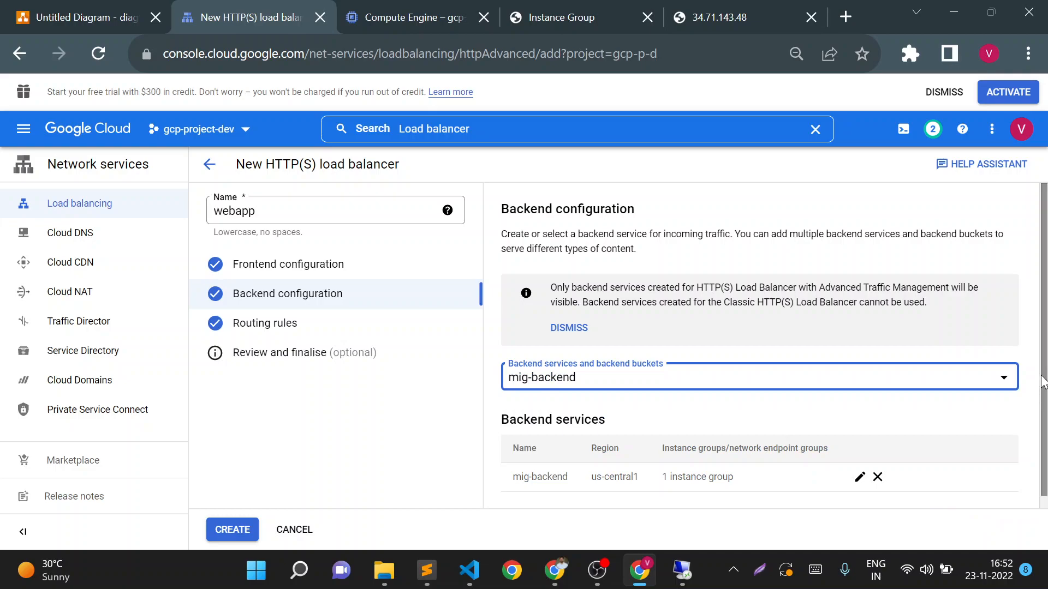
scroll(1043, 411, down, 1)
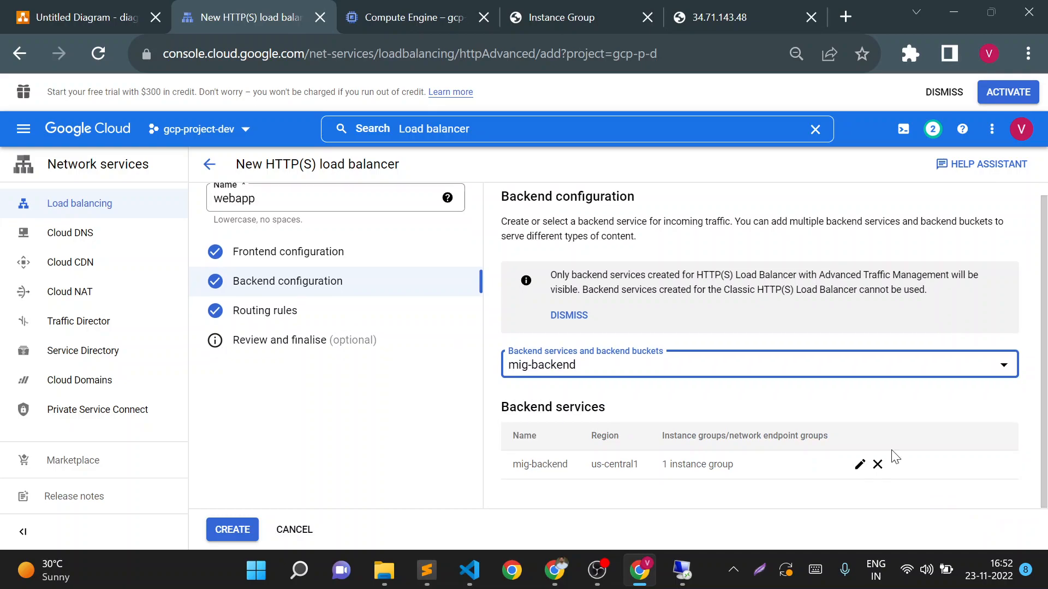
click(234, 528)
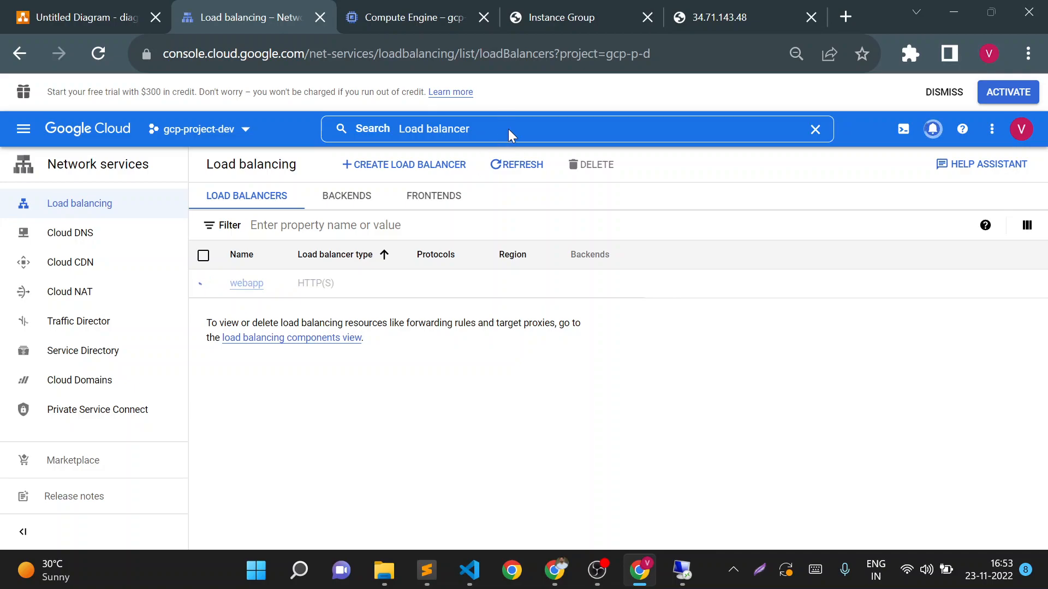
click(515, 169)
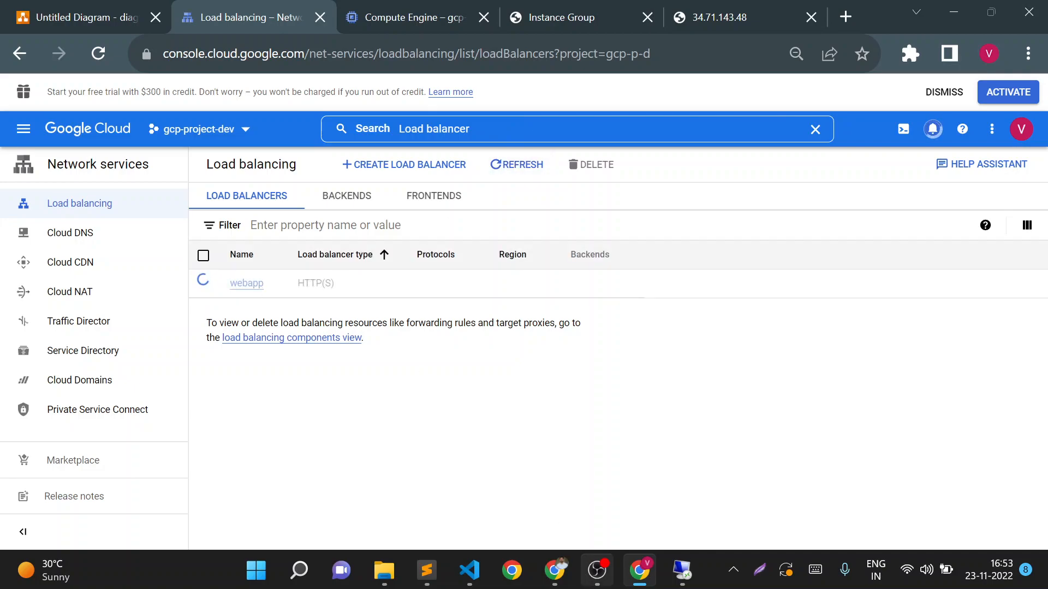
mouse_move(597, 571)
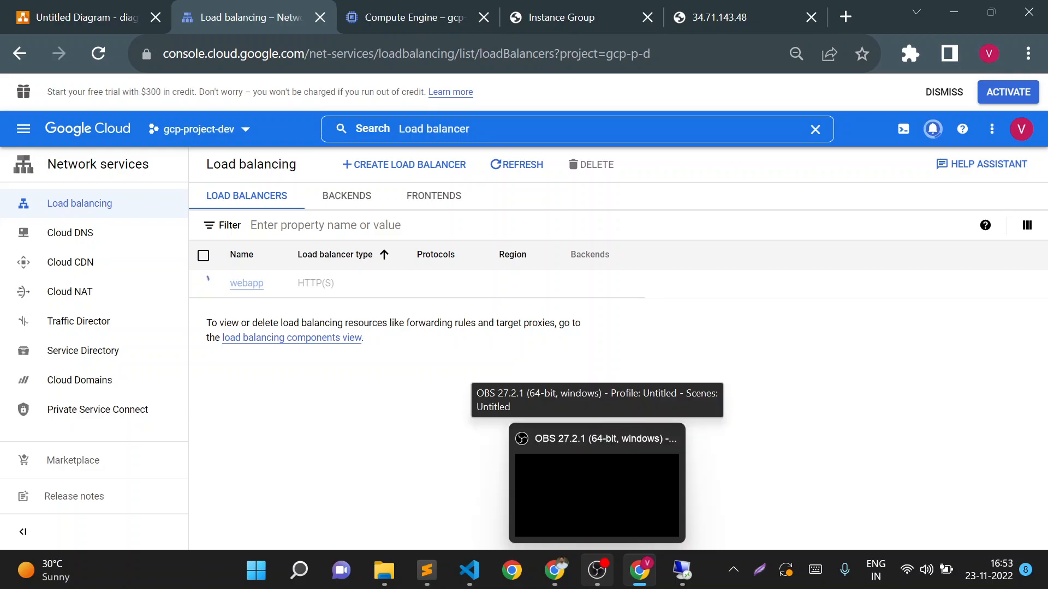
click(597, 571)
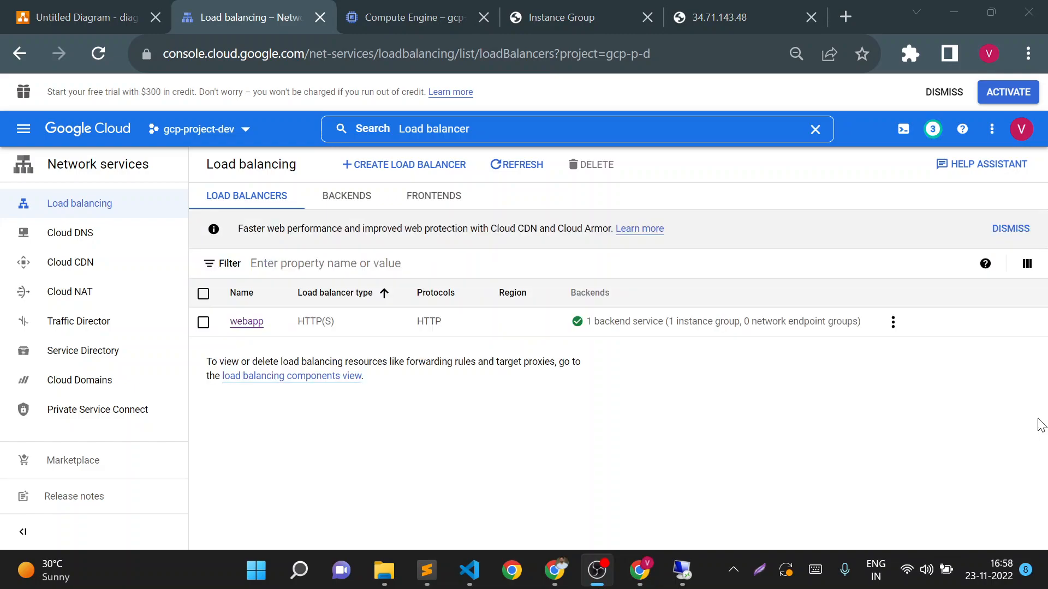
click(1038, 418)
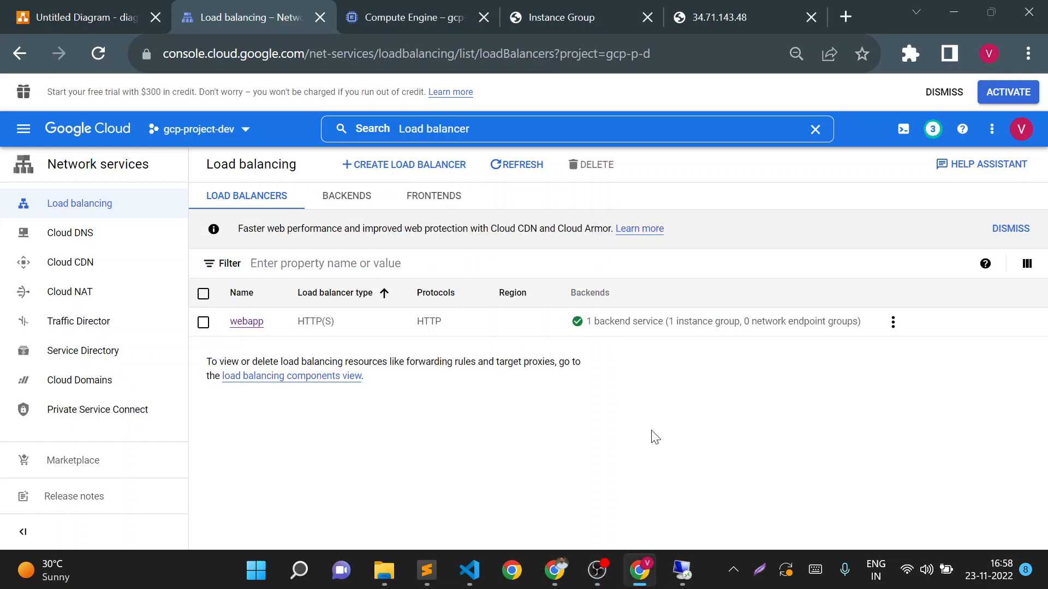
Open the webapp load balancer's details and copy its frontend IP address without the port.
click(247, 321)
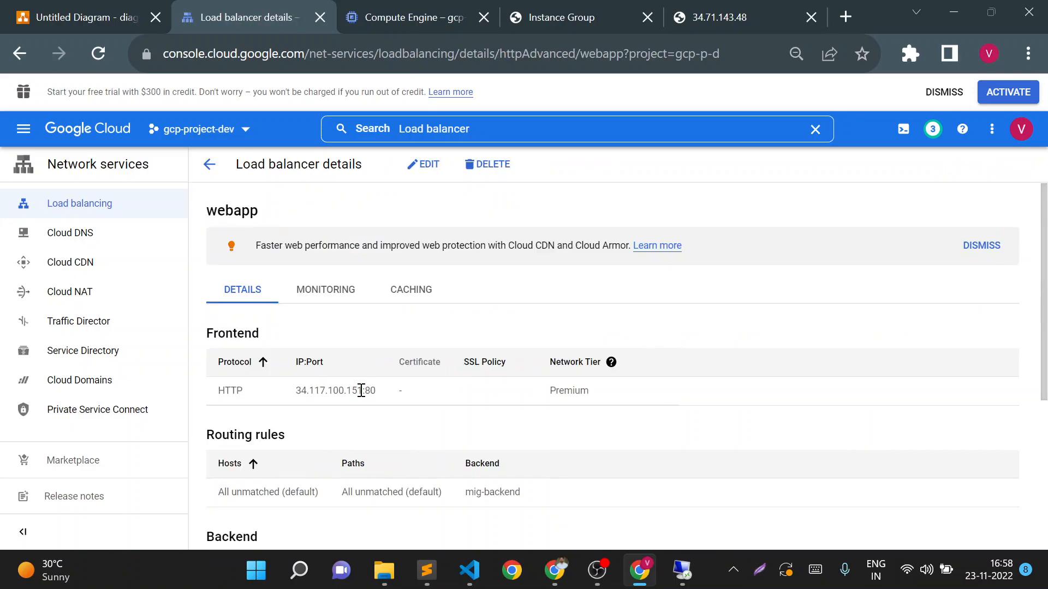
drag(363, 391, 295, 388)
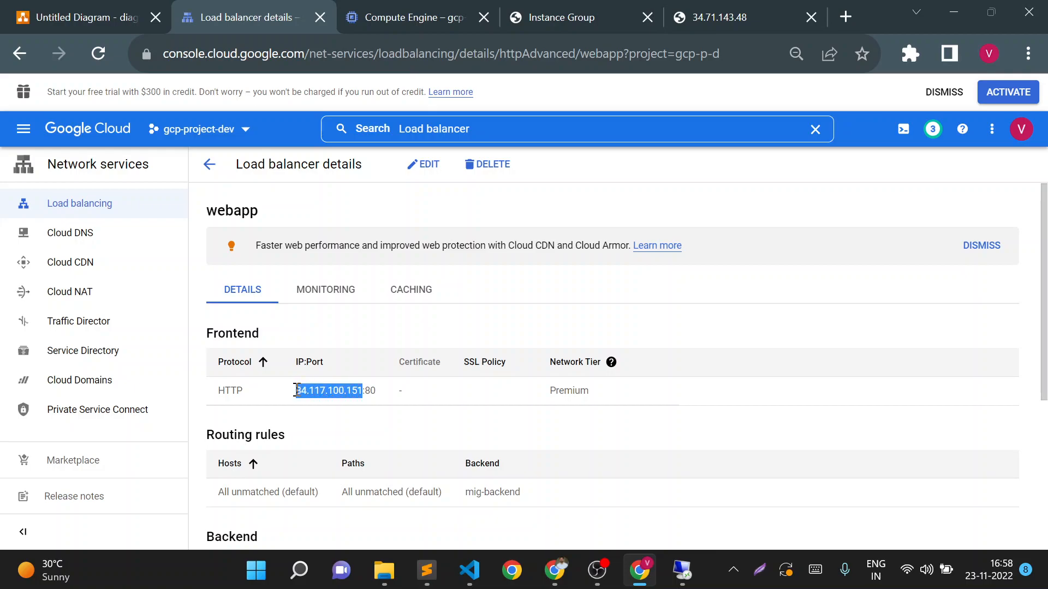
key(ctrl+c)
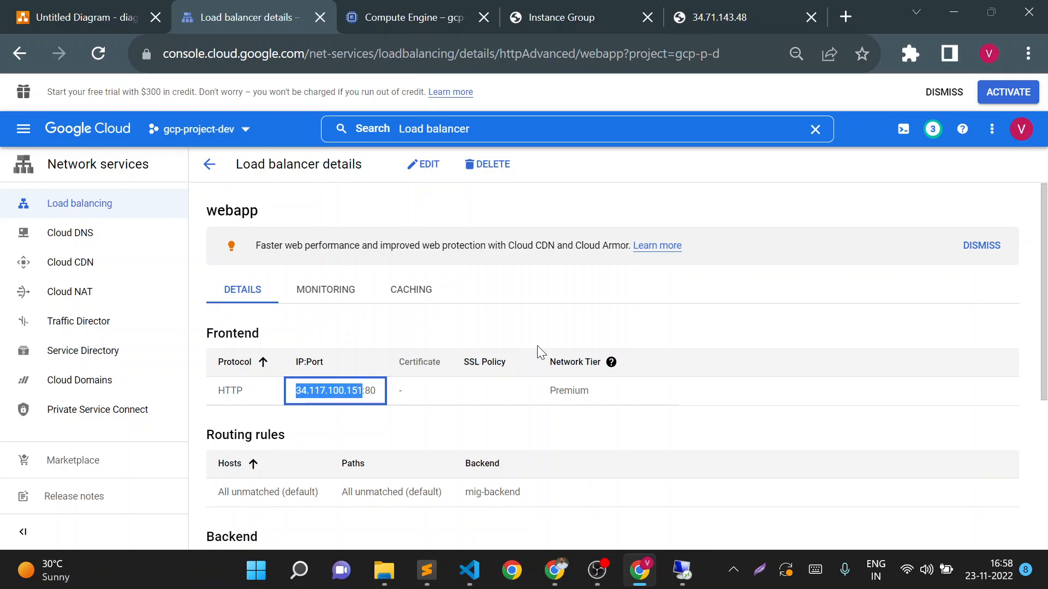
click(846, 17)
text(h)
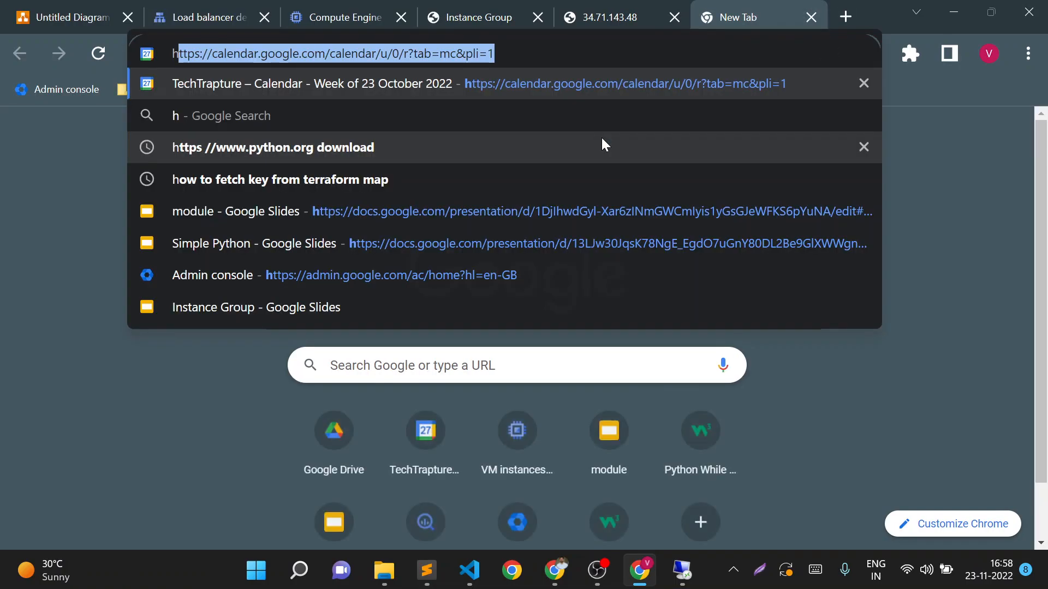
text(ttp://)
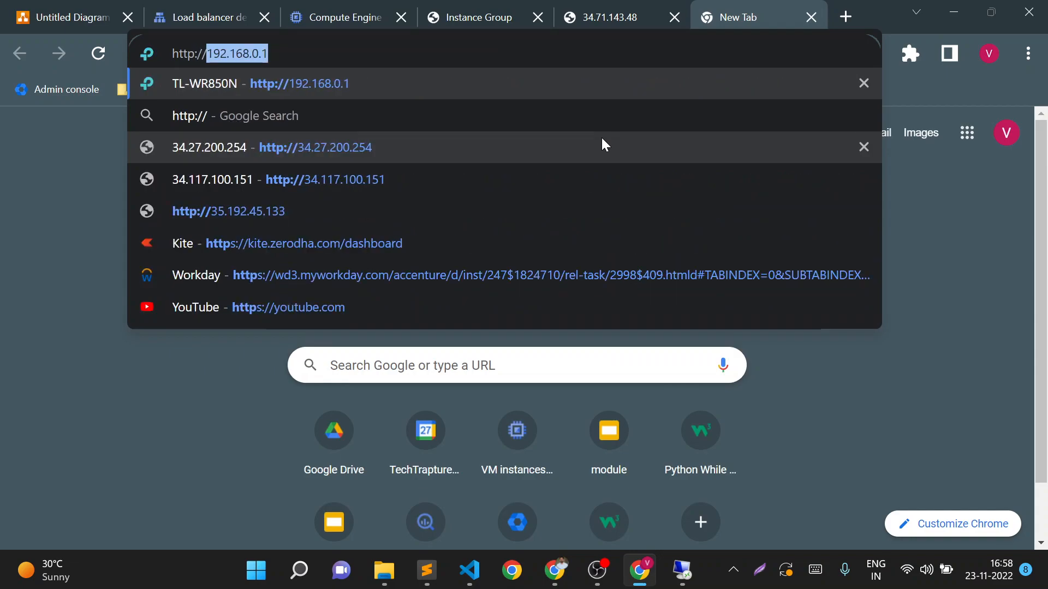
key(ctrl+v)
key(Return)
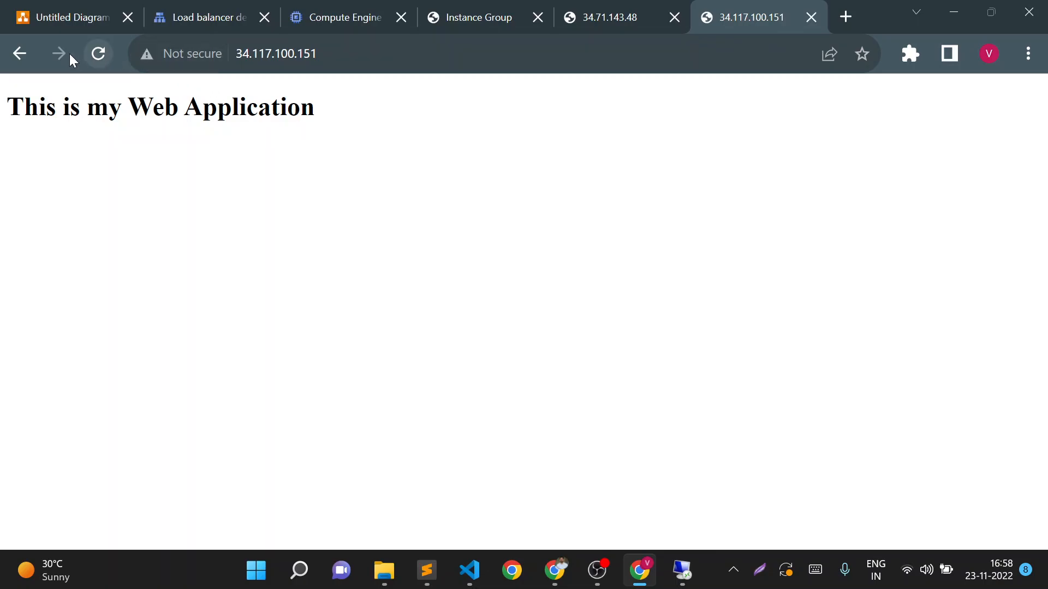
click(101, 63)
click(102, 61)
Switch to Sublime Text and copy the echo command that writes index.html from gcp.txt.
mouse_move(423, 556)
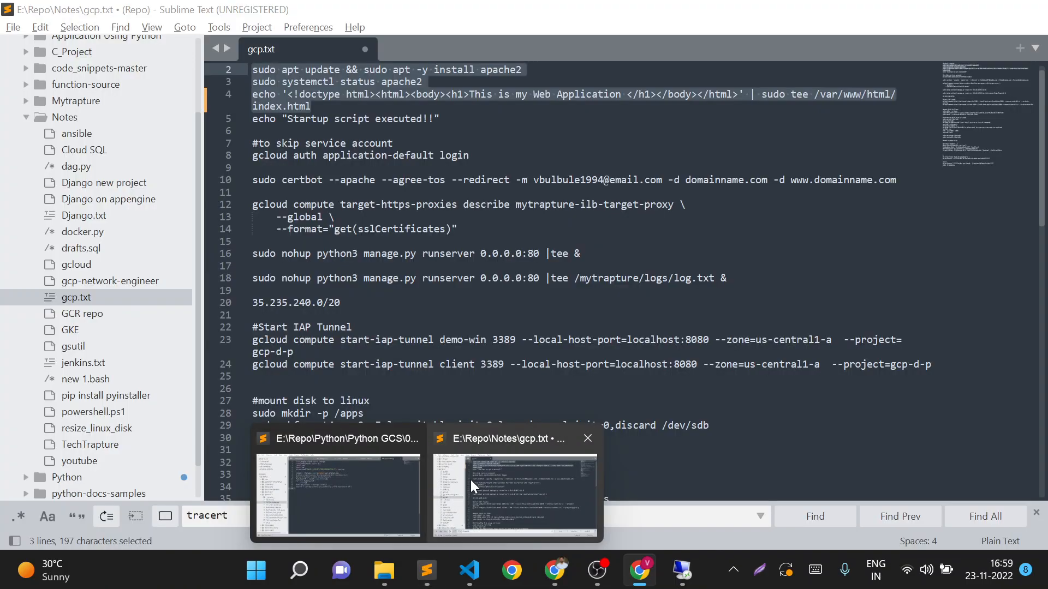
click(471, 480)
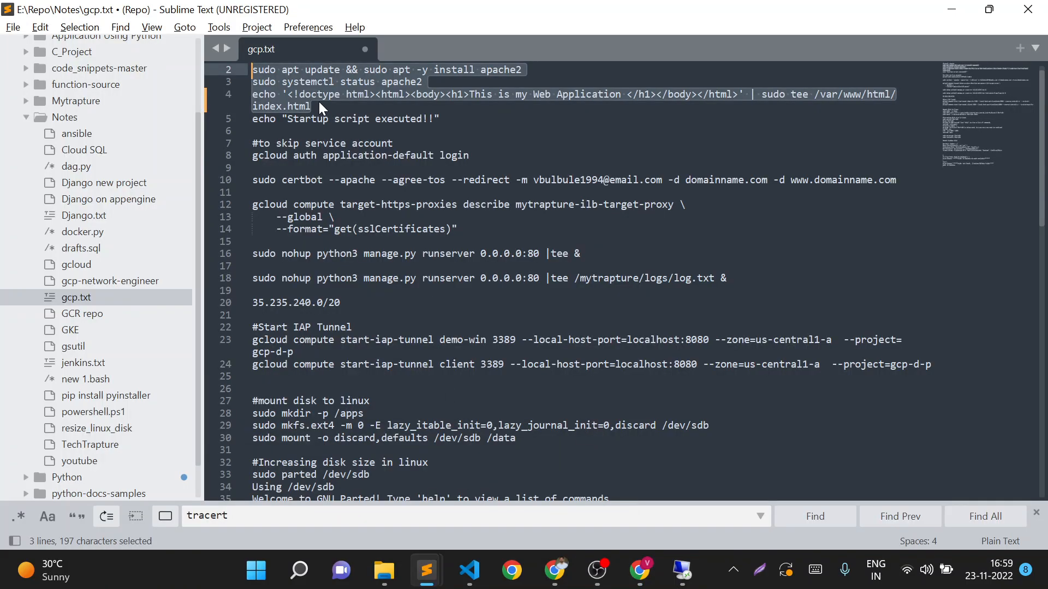
drag(318, 105, 251, 70)
right_click(266, 81)
click(558, 96)
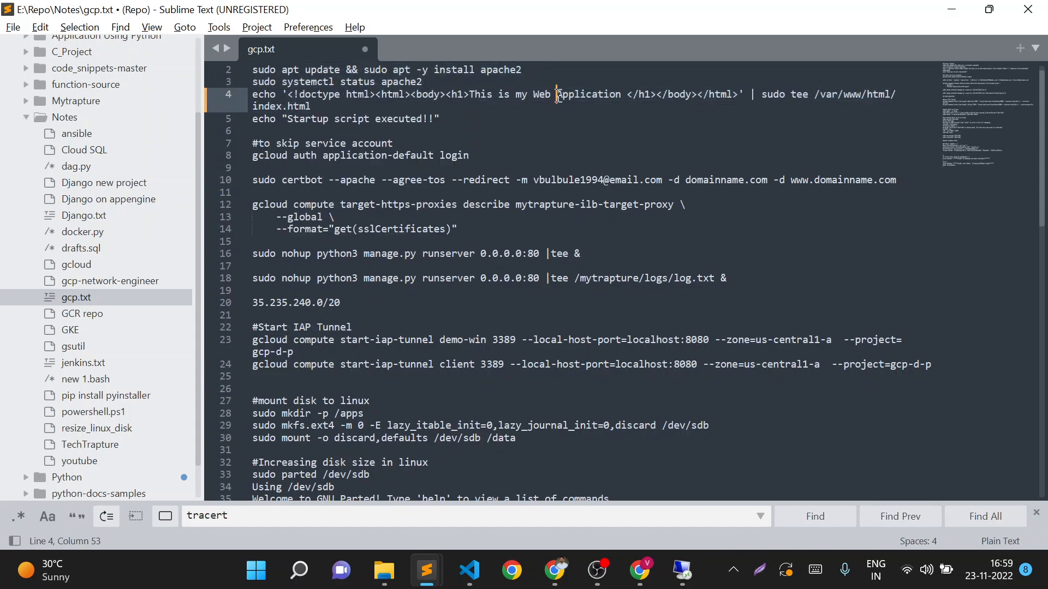
drag(321, 107, 252, 95)
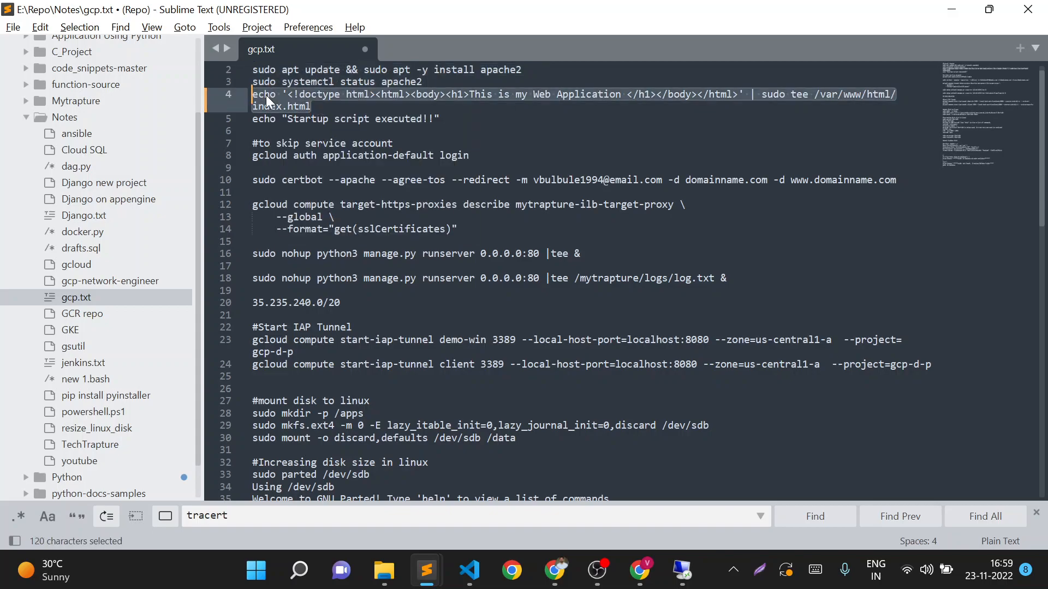
right_click(266, 95)
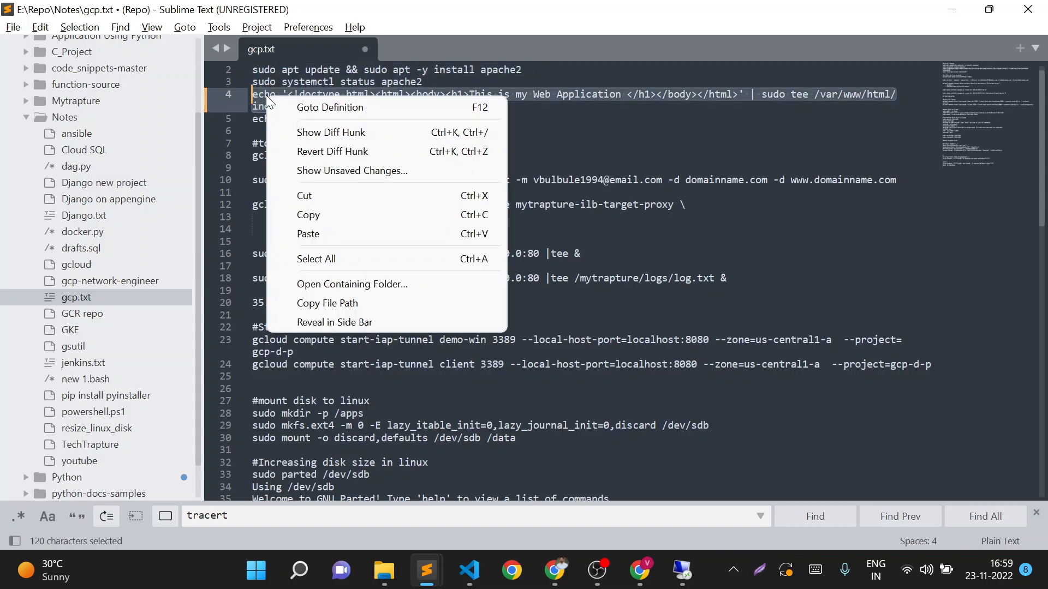
click(332, 212)
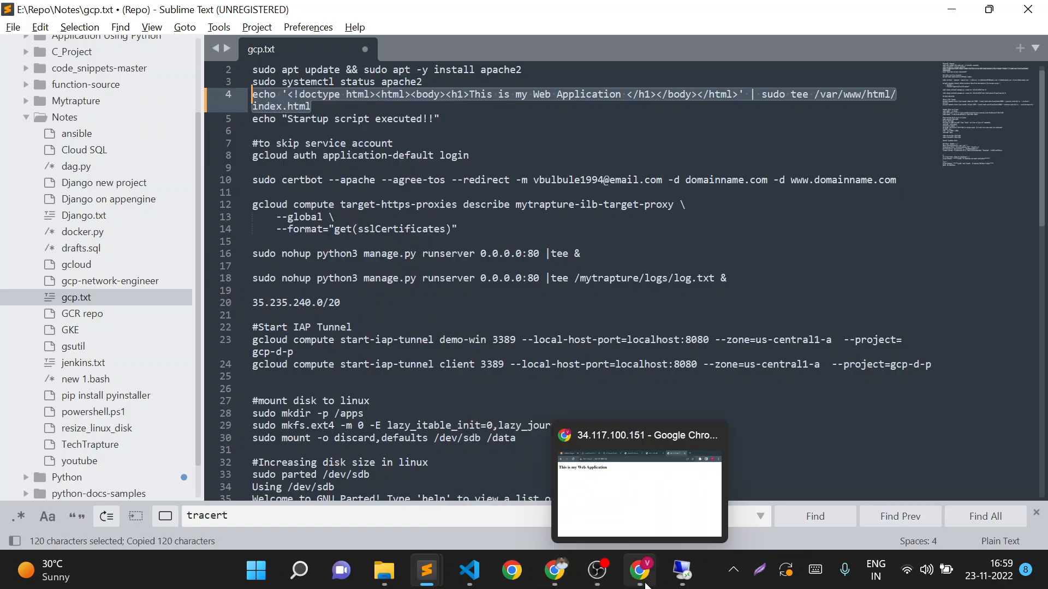
Switch back to Chrome and start an SSH-in-browser session to the mig-web-mtsd instance of the mig-web group.
click(639, 513)
click(319, 6)
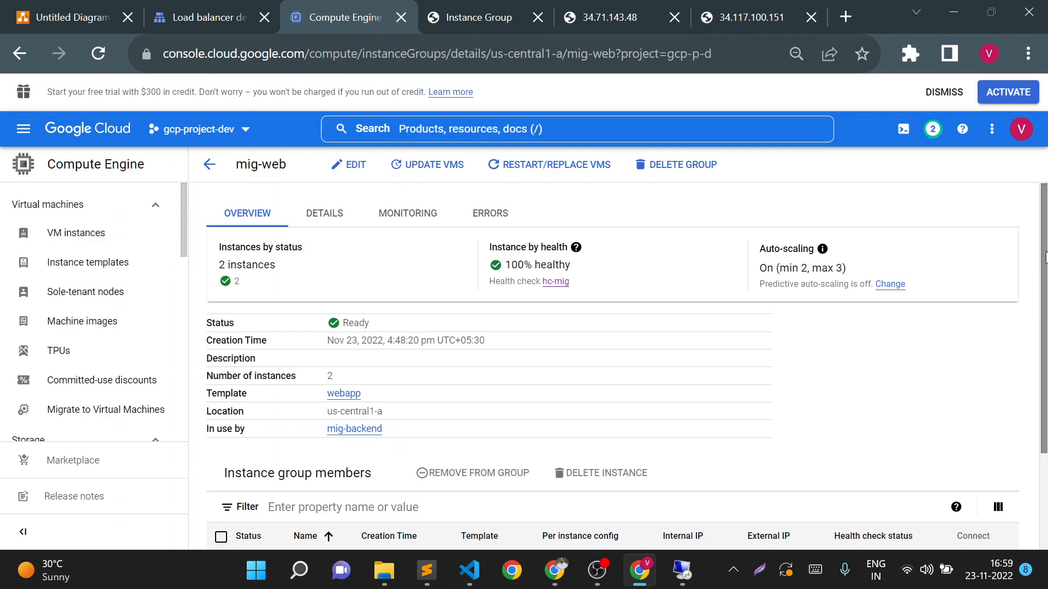
scroll(1029, 435, down, 2)
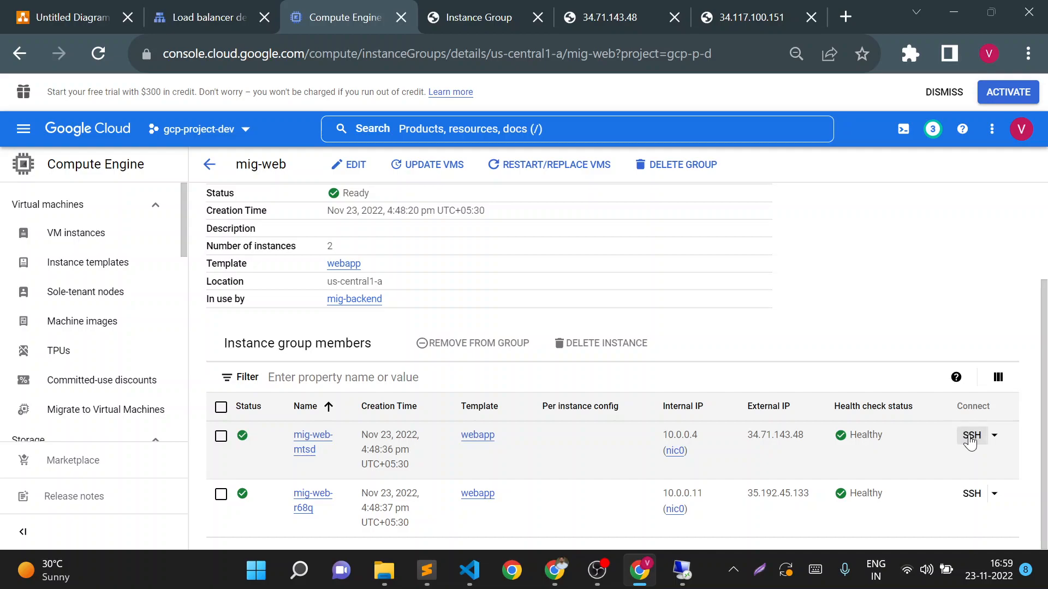
click(970, 440)
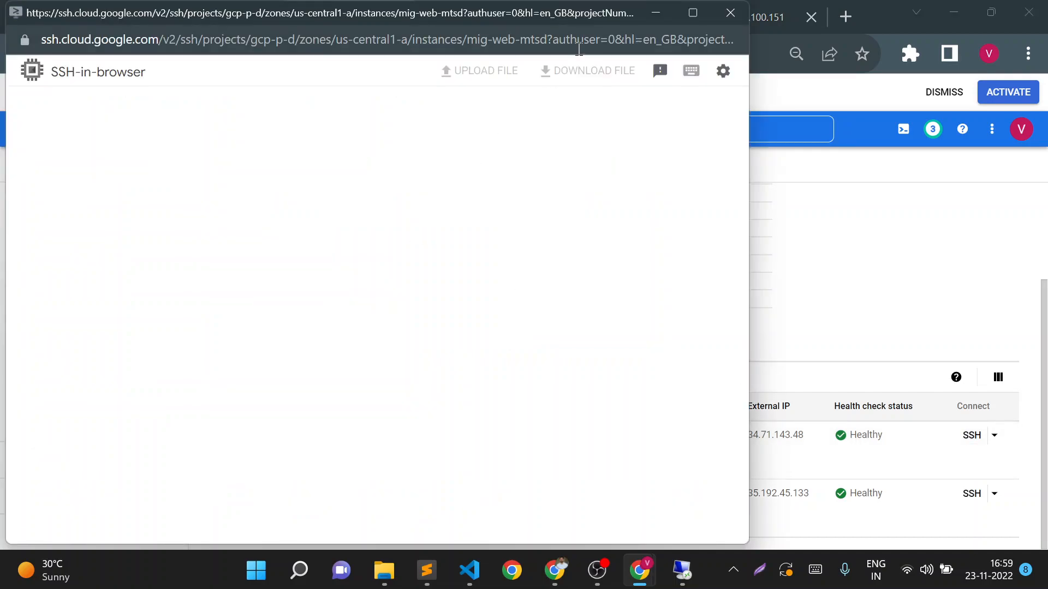
Put the SSH window aside and reload the web page served at 34.71.143.48.
click(654, 15)
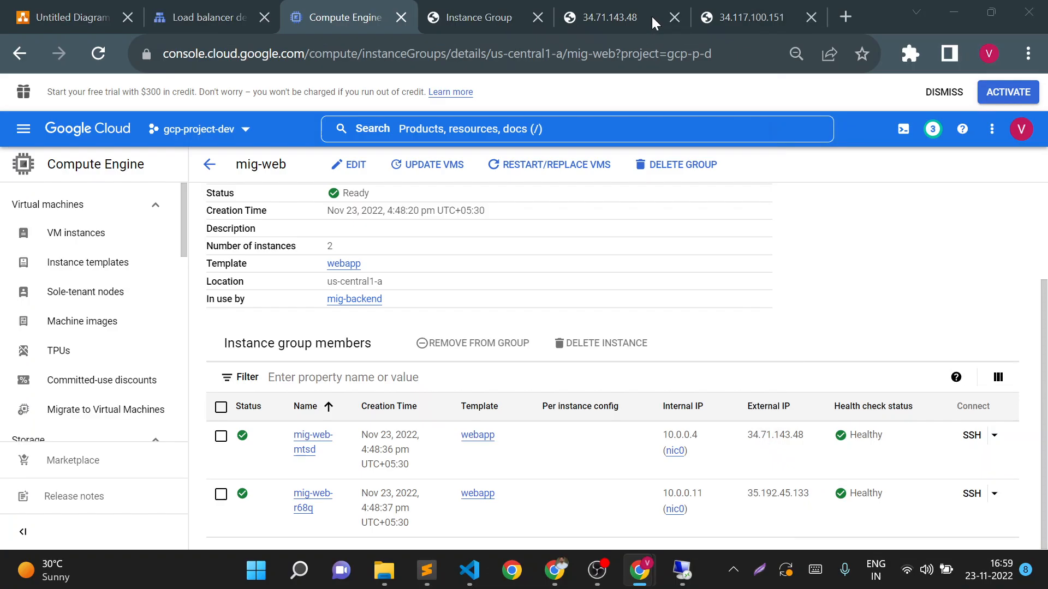
click(605, 17)
click(99, 52)
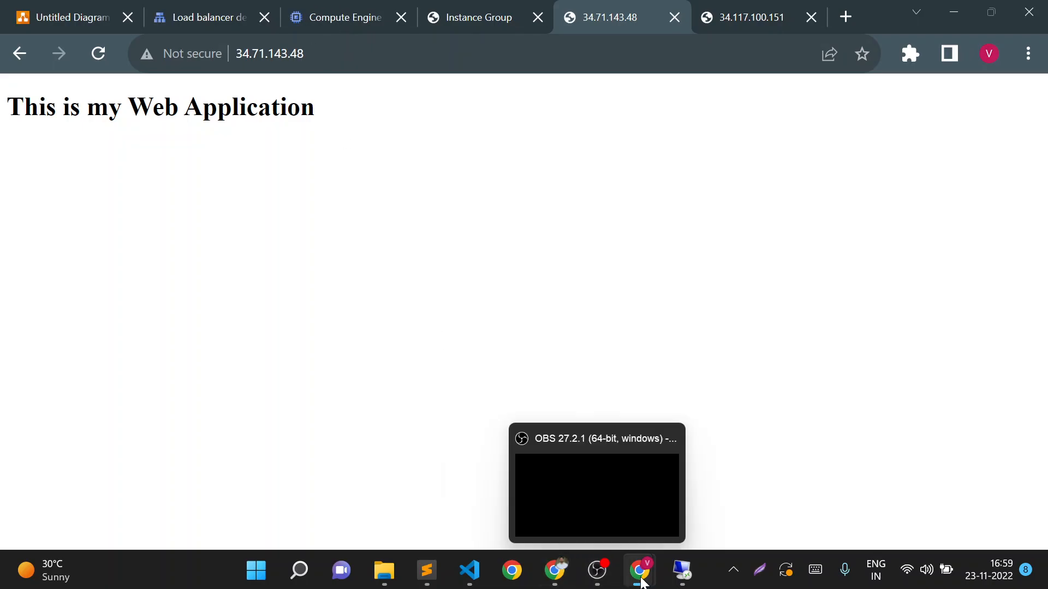
In the mig-web-mtsd SSH session, run the copied echo command with the heading changed to "This is my Web Application- Server1".
mouse_move(646, 583)
click(730, 503)
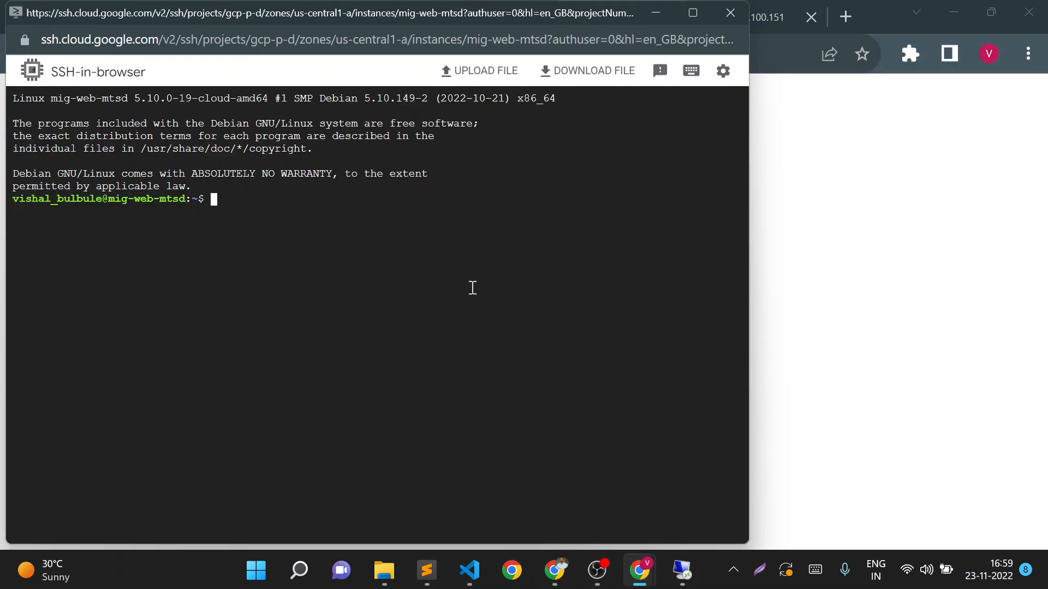
key(Return)
key(Return)
key(Return)
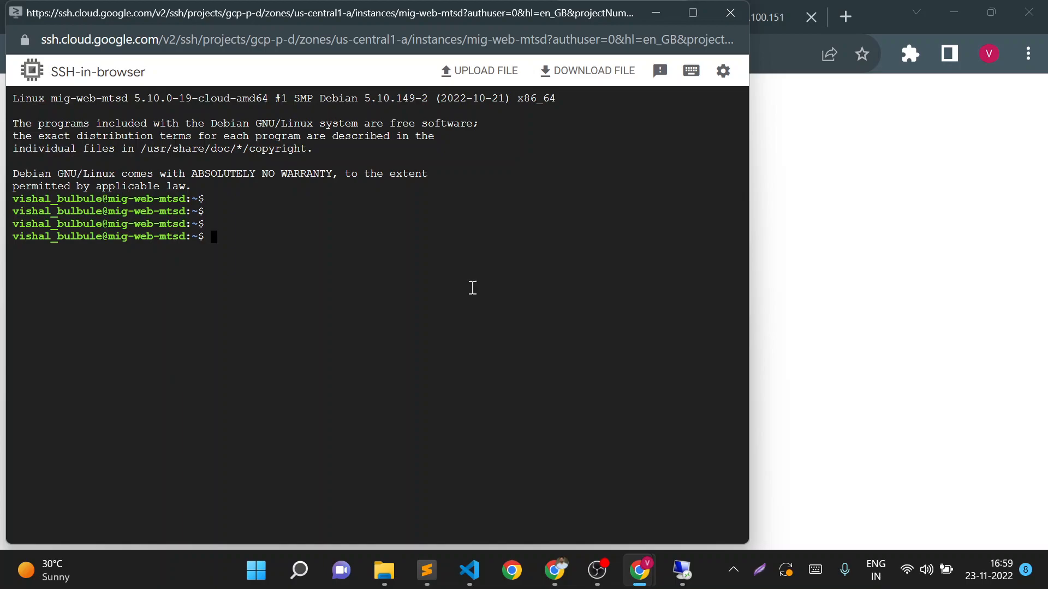
key(ctrl+v)
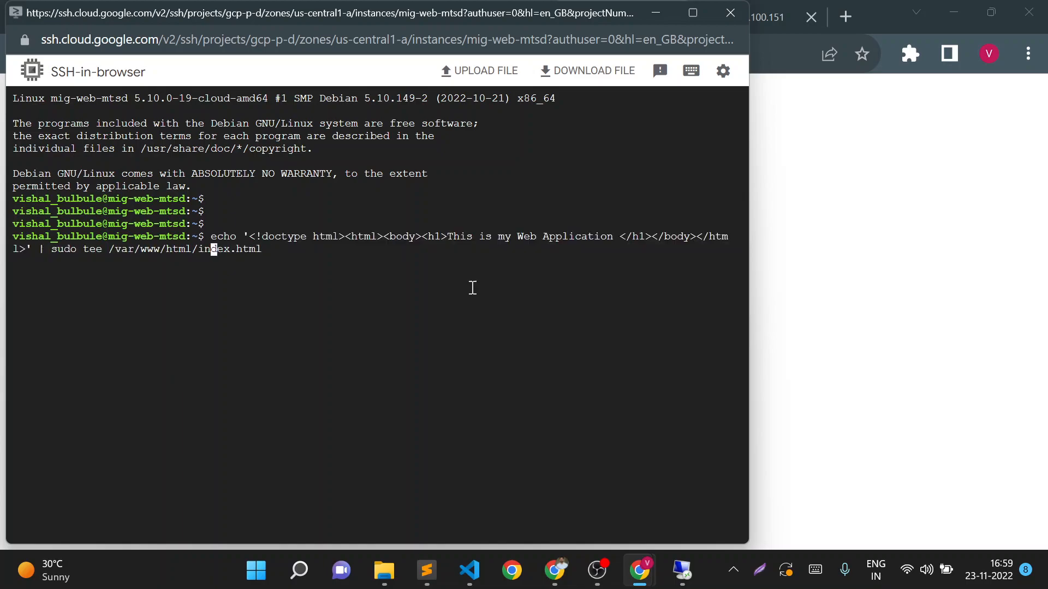
key(Left)
key(Left)
key(Left)
key(Left)
key(Left)
key(Left)
key(Left)
key(Left)
key(Left)
key(Left)
key(Left)
key(Left)
key(Left)
key(Left)
key(Left)
key(Left)
key(Left)
key(Left)
key(Left)
key(Left)
key(Left)
key(Left)
key(Left)
key(Left)
key(Right)
text(- Server)
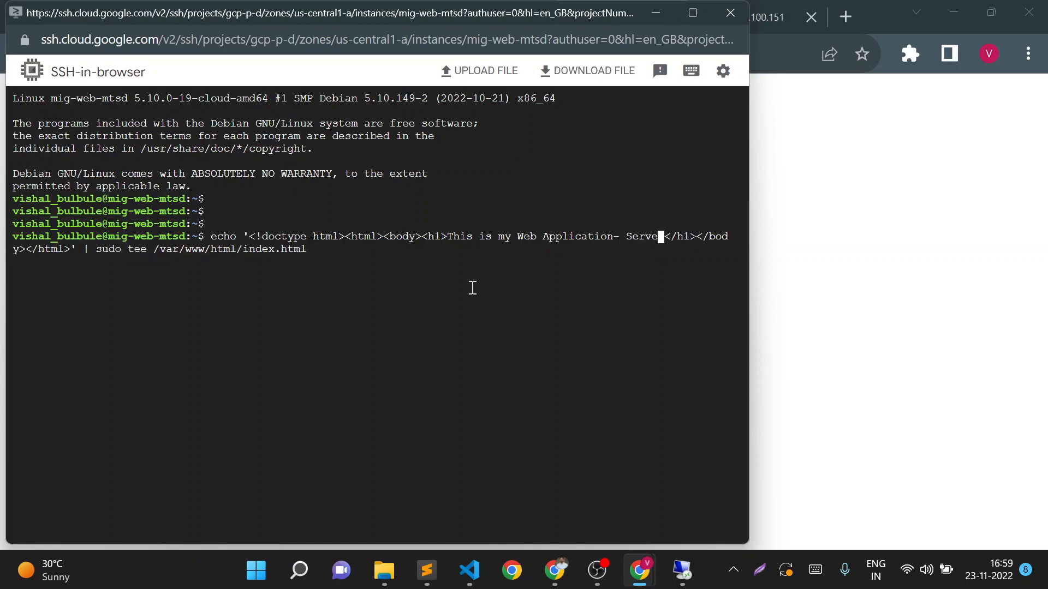
text(1)
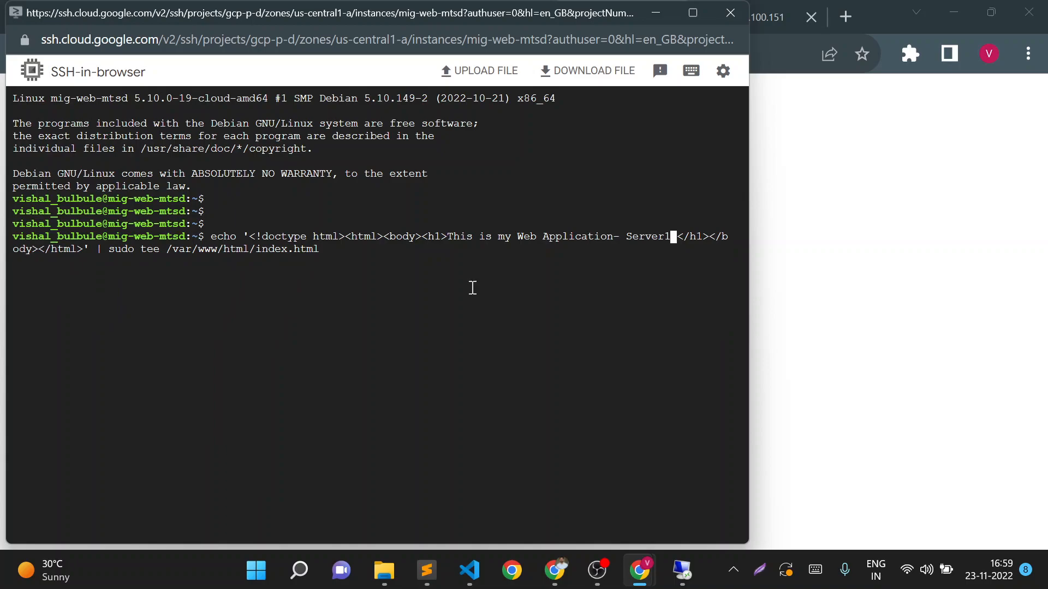
key(Return)
key(Up)
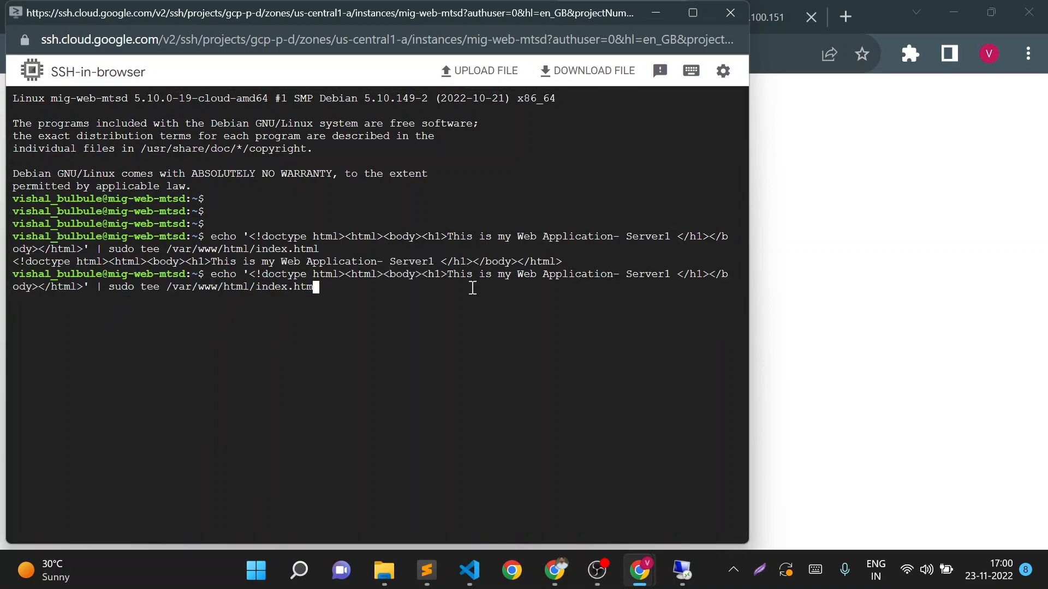
key(BackSpace)
key(BackSpace)
key(BackSpace)
key(BackSpace)
key(BackSpace)
key(BackSpace)
key(BackSpace)
key(BackSpace)
key(BackSpace)
key(BackSpace)
key(BackSpace)
key(BackSpace)
key(BackSpace)
key(BackSpace)
key(BackSpace)
key(BackSpace)
key(BackSpace)
key(BackSpace)
key(BackSpace)
key(BackSpace)
key(BackSpace)
key(BackSpace)
key(BackSpace)
key(BackSpace)
key(BackSpace)
key(BackSpace)
key(BackSpace)
key(BackSpace)
key(BackSpace)
key(BackSpace)
key(BackSpace)
key(BackSpace)
key(BackSpace)
key(BackSpace)
key(BackSpace)
key(BackSpace)
key(BackSpace)
key(BackSpace)
key(BackSpace)
key(BackSpace)
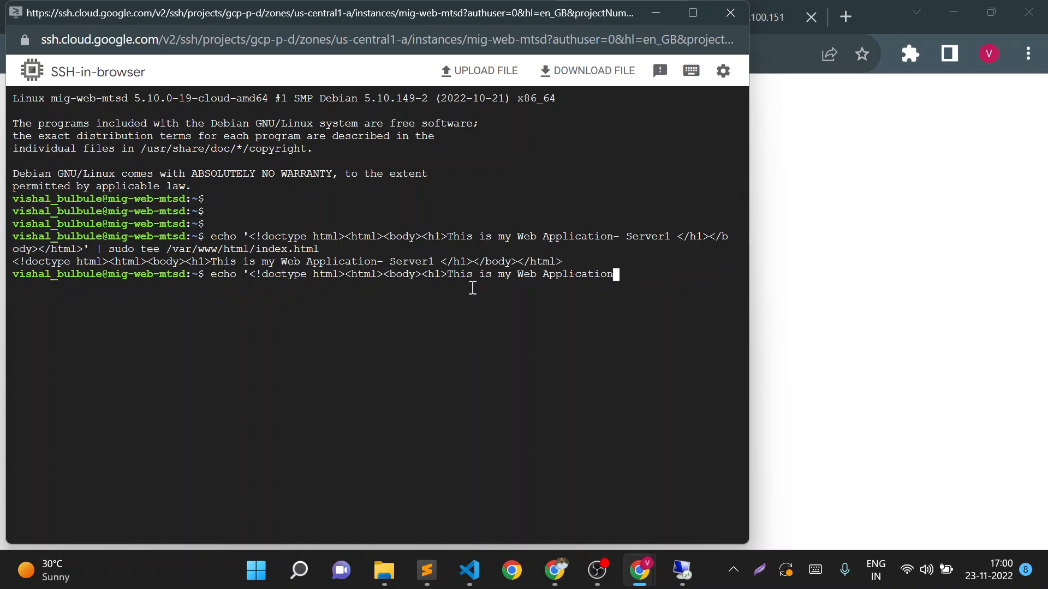
key(BackSpace)
key(BackSpace)
key(BackSpace)
key(BackSpace)
key(BackSpace)
key(BackSpace)
key(BackSpace)
key(BackSpace)
key(BackSpace)
key(BackSpace)
key(BackSpace)
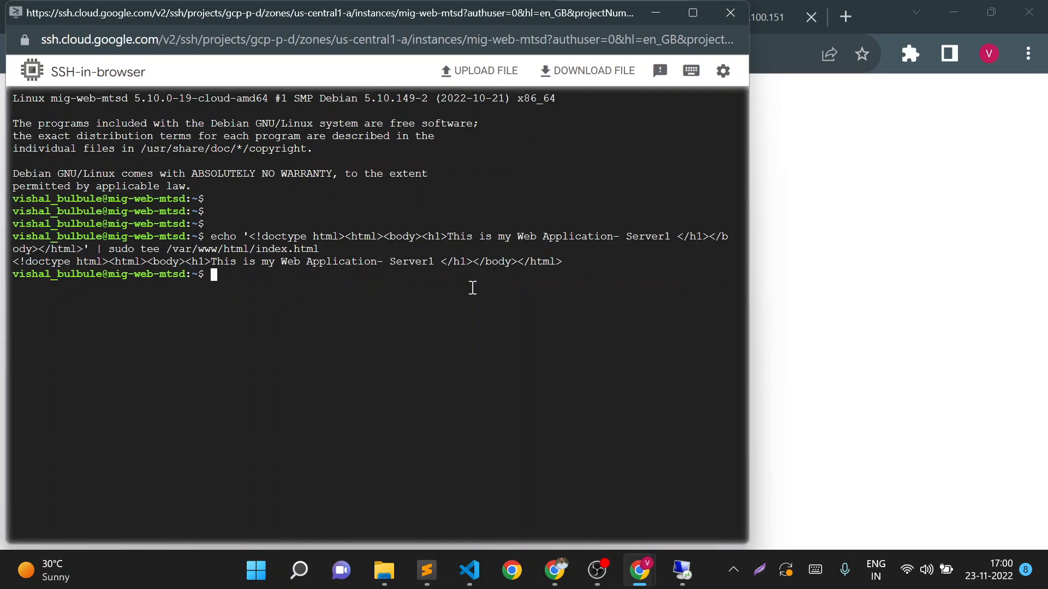
Put the SSH window aside, reload the page at 34.71.143.48 and check its heading.
click(666, 14)
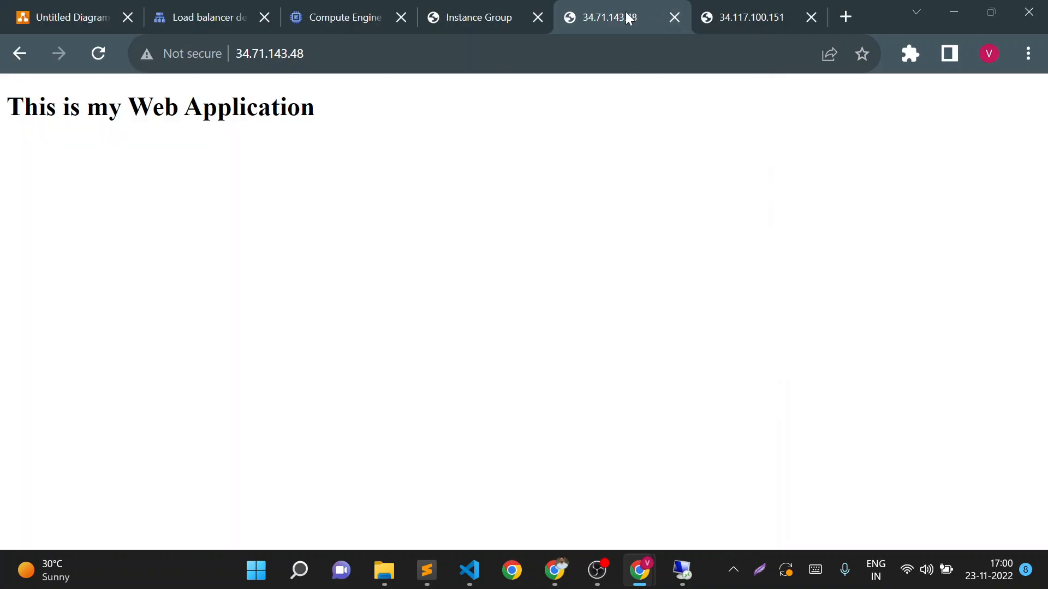
click(100, 59)
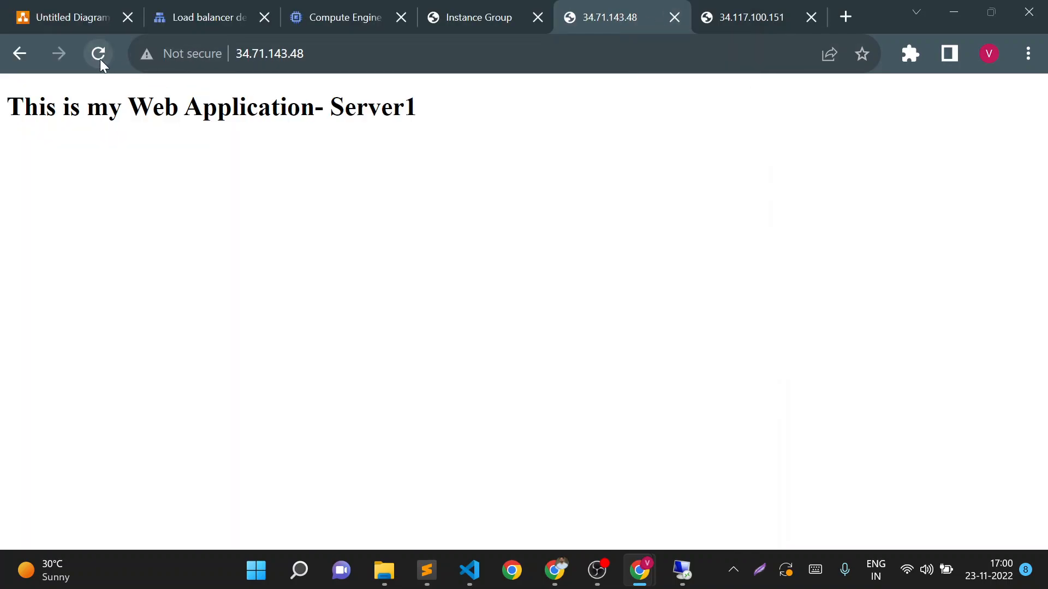
triple_click(278, 112)
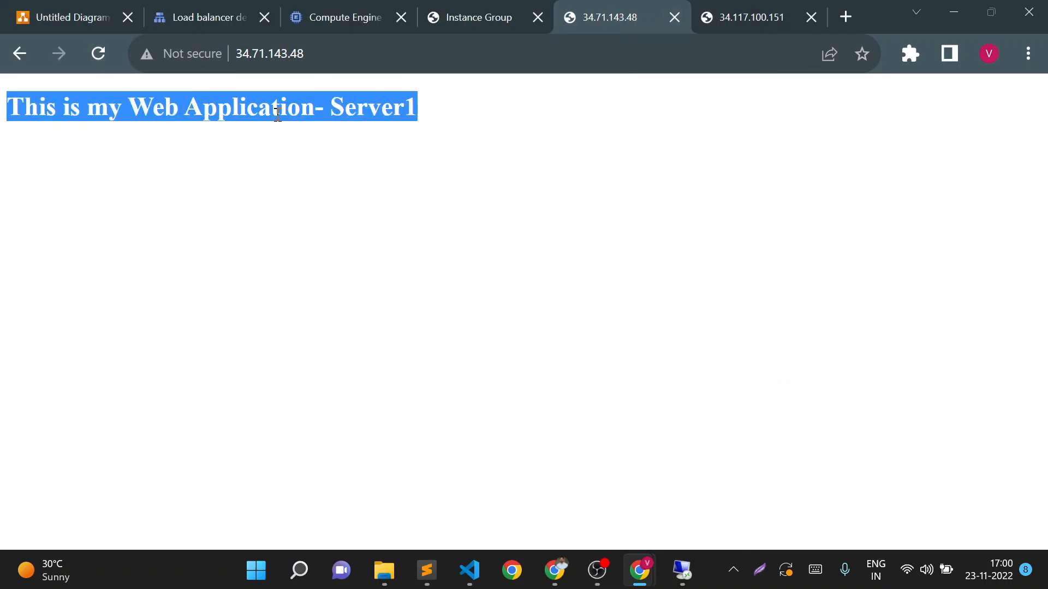
triple_click(391, 113)
Reload the load balancer page at 34.117.100.151 several times to see which server responds.
click(733, 16)
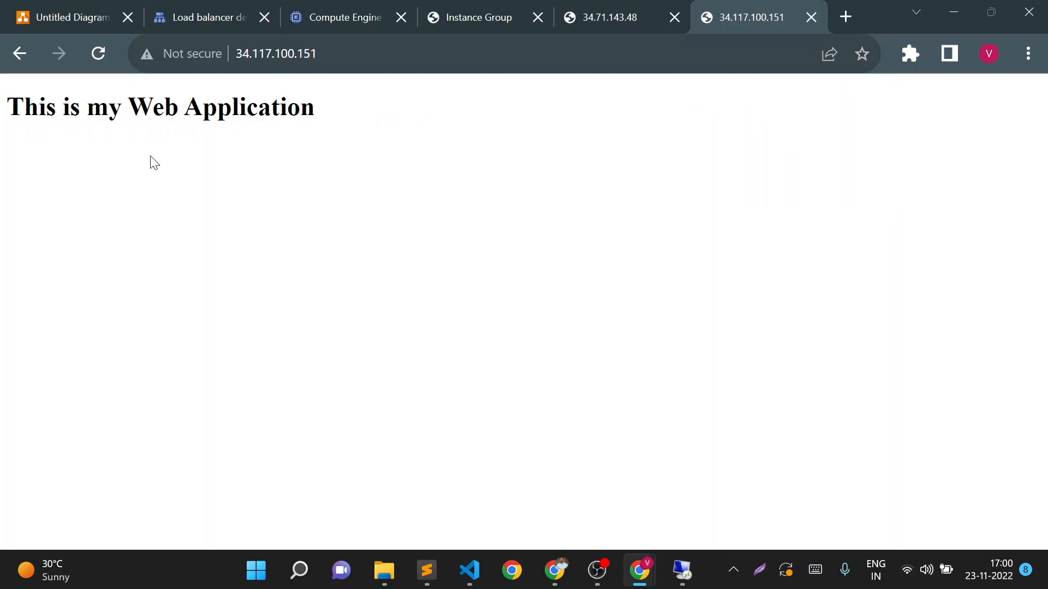
click(107, 61)
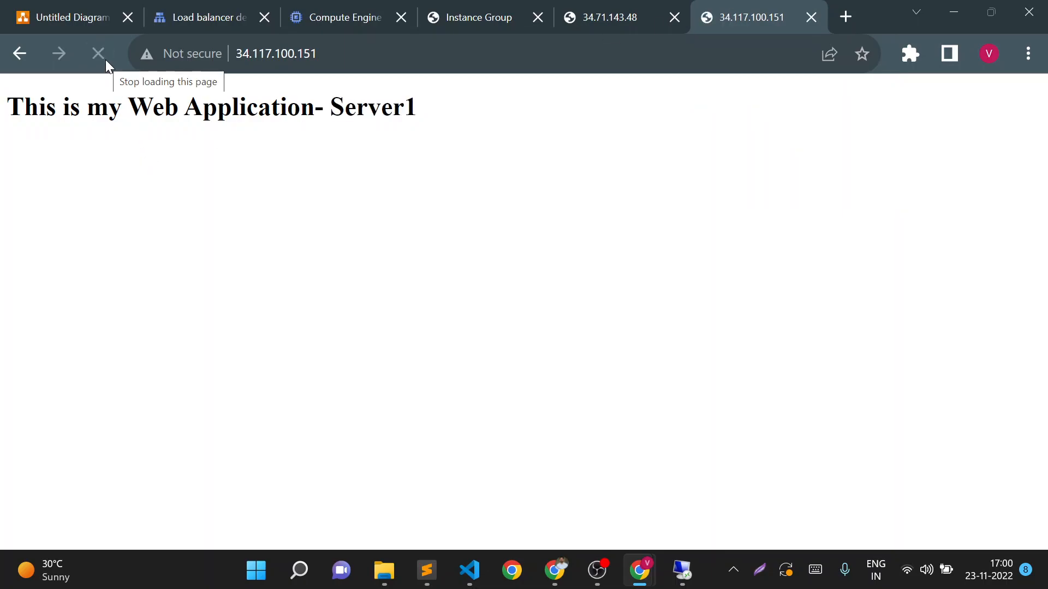
click(104, 60)
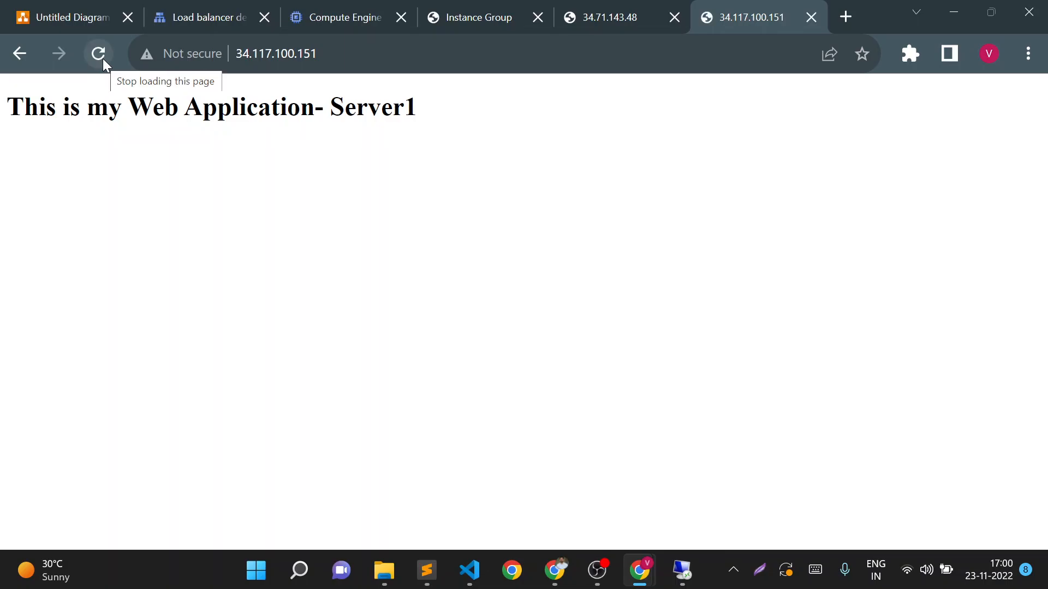
click(102, 57)
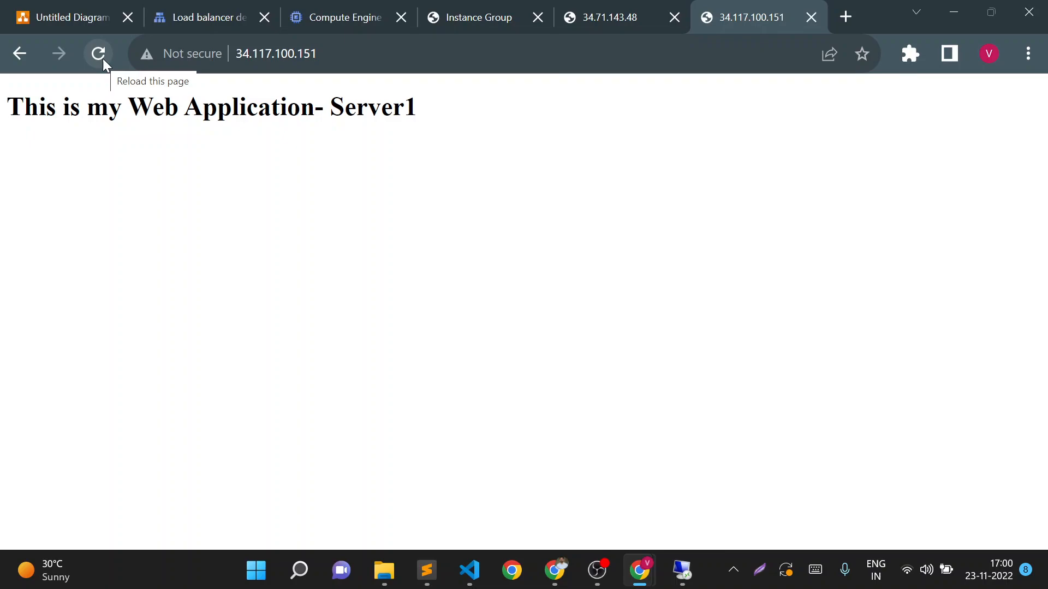
click(102, 58)
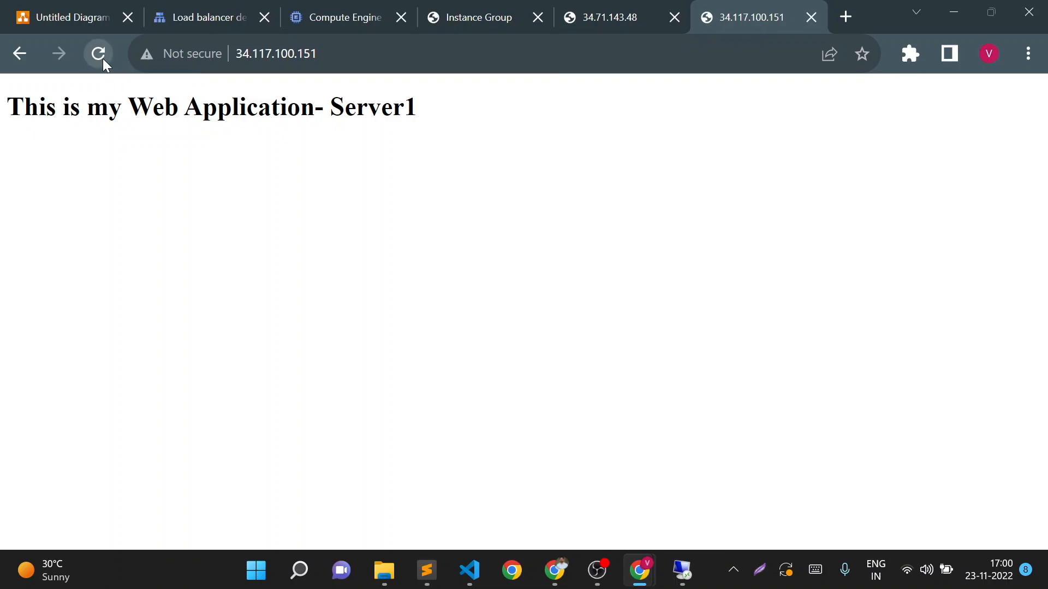
Keep reloading the load balancer page at 34.117.100.151 and compare the heading returned by each server.
triple_click(197, 109)
click(347, 148)
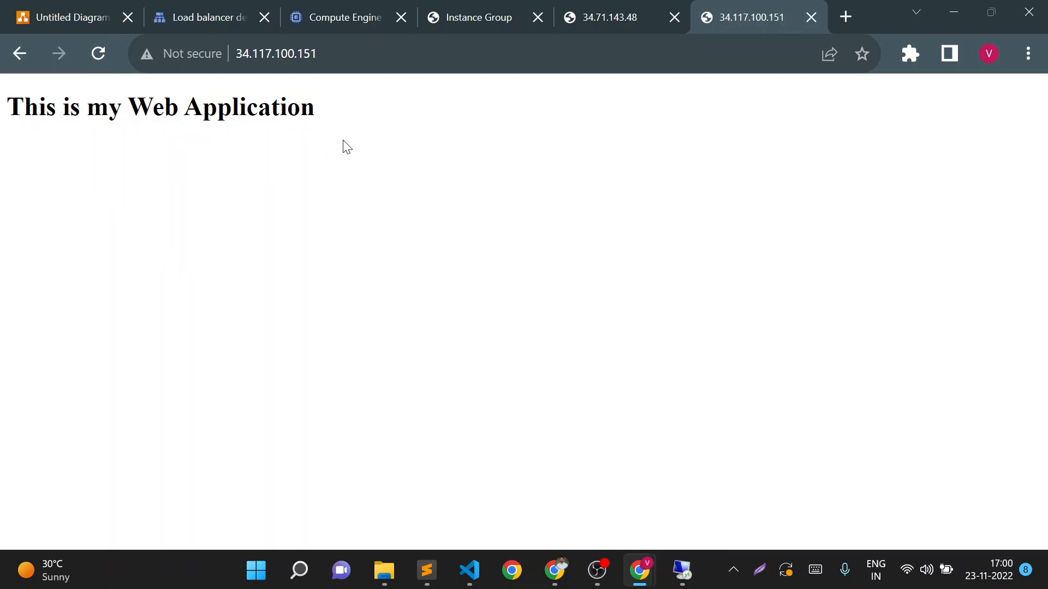
click(102, 51)
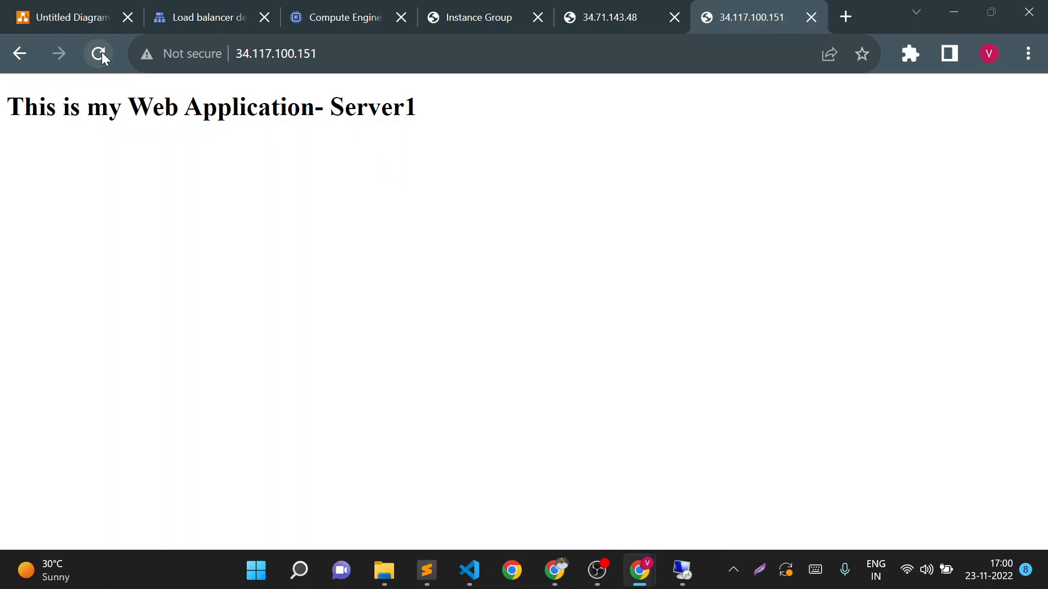
click(101, 51)
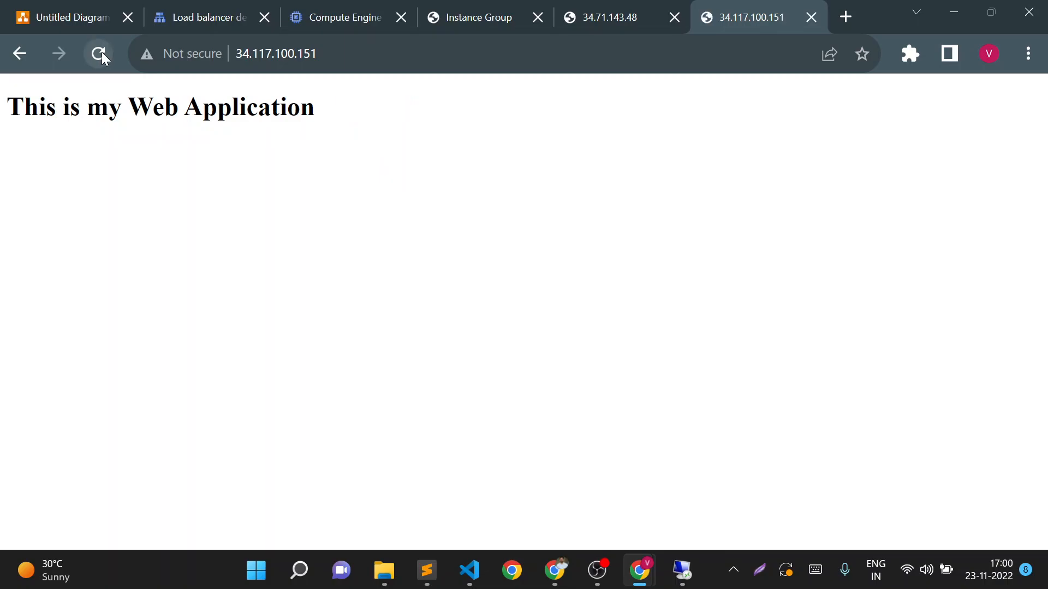
click(101, 51)
click(102, 52)
click(102, 51)
Restart the VMs in instance group mig-web with at most 1 unavailable instance and a minimum wait time of 0 seconds.
click(225, 7)
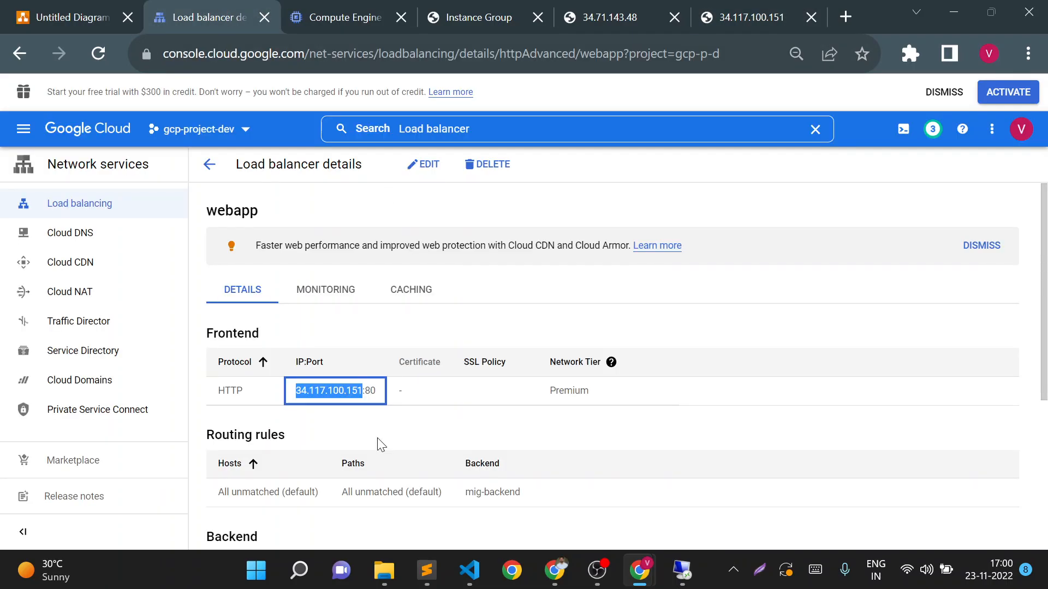
click(210, 164)
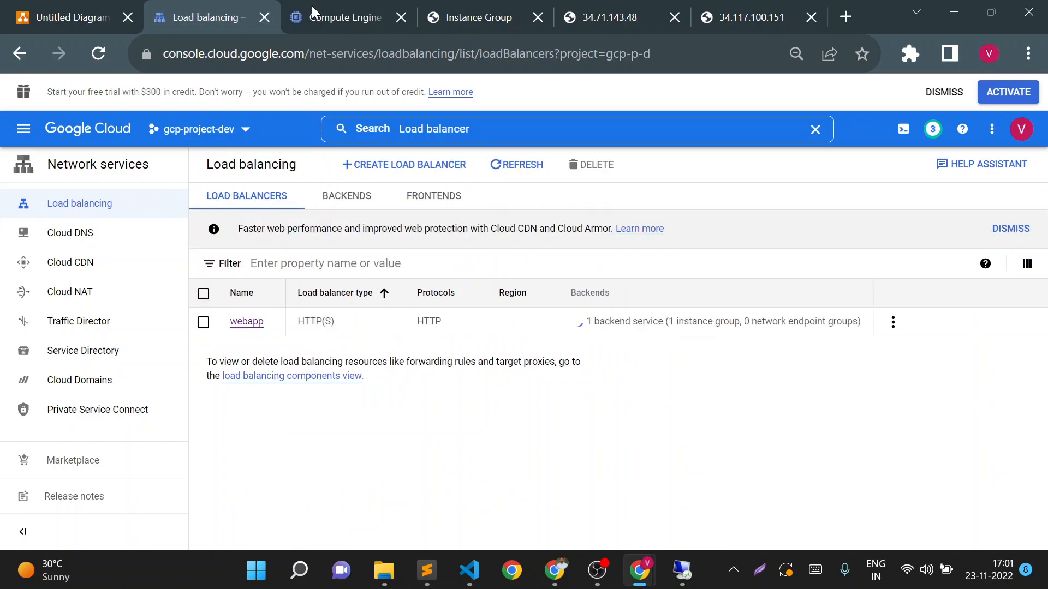
click(313, 6)
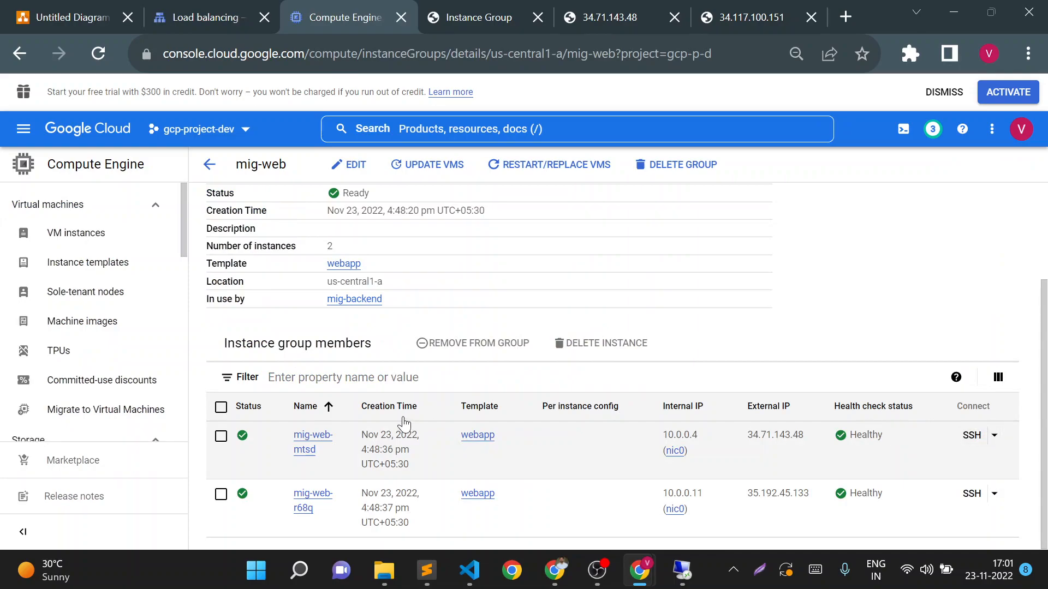
click(221, 437)
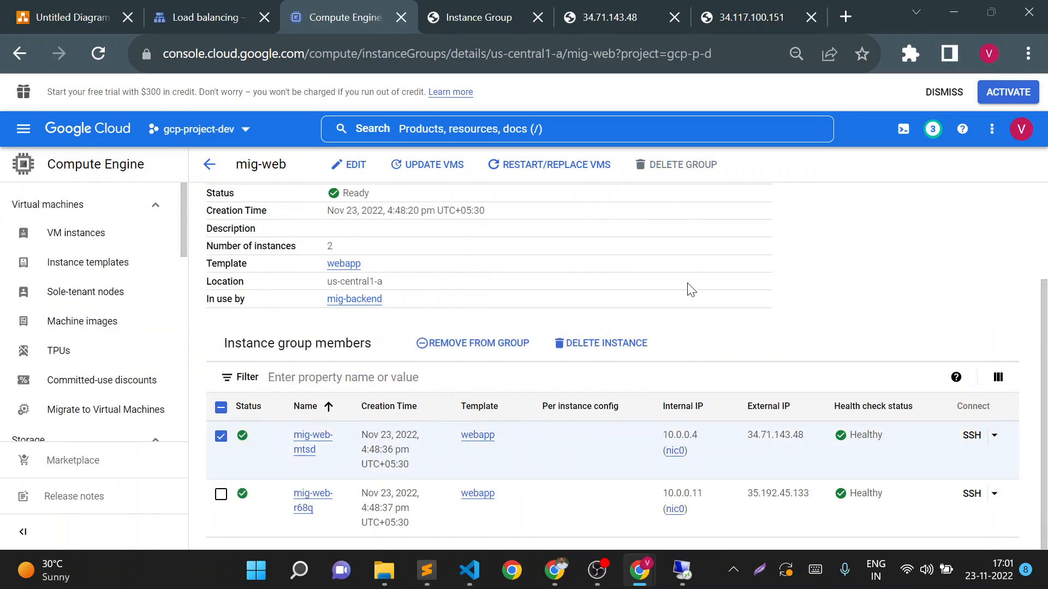
click(561, 169)
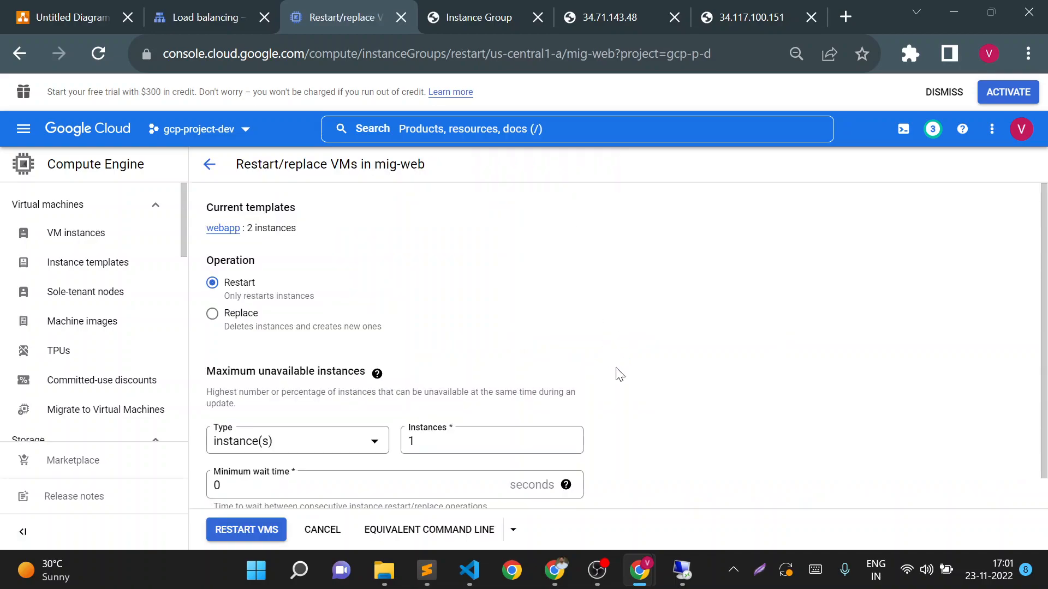
scroll(1046, 392, down, 2)
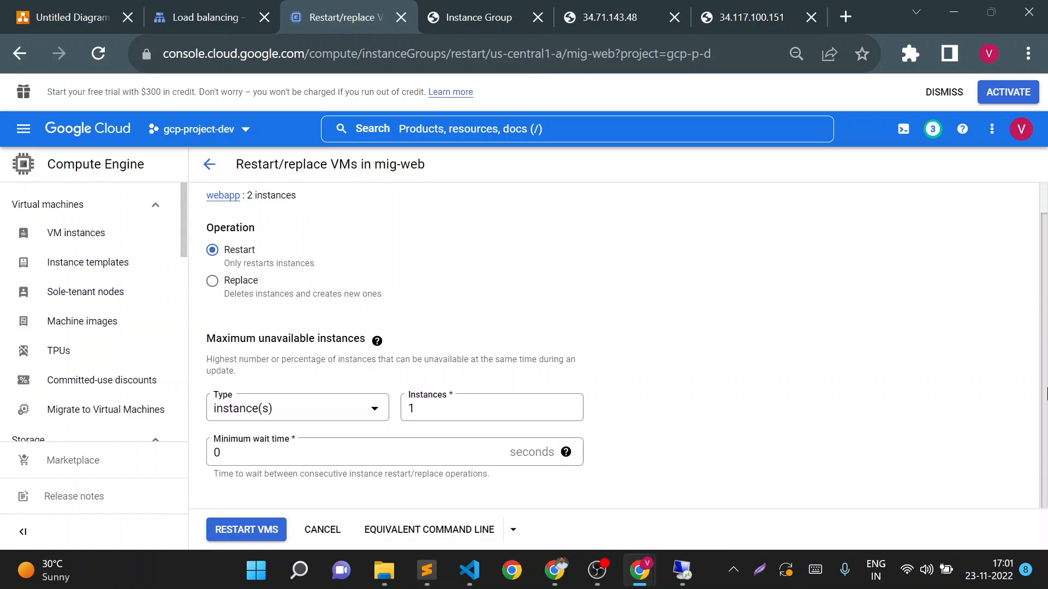
click(376, 340)
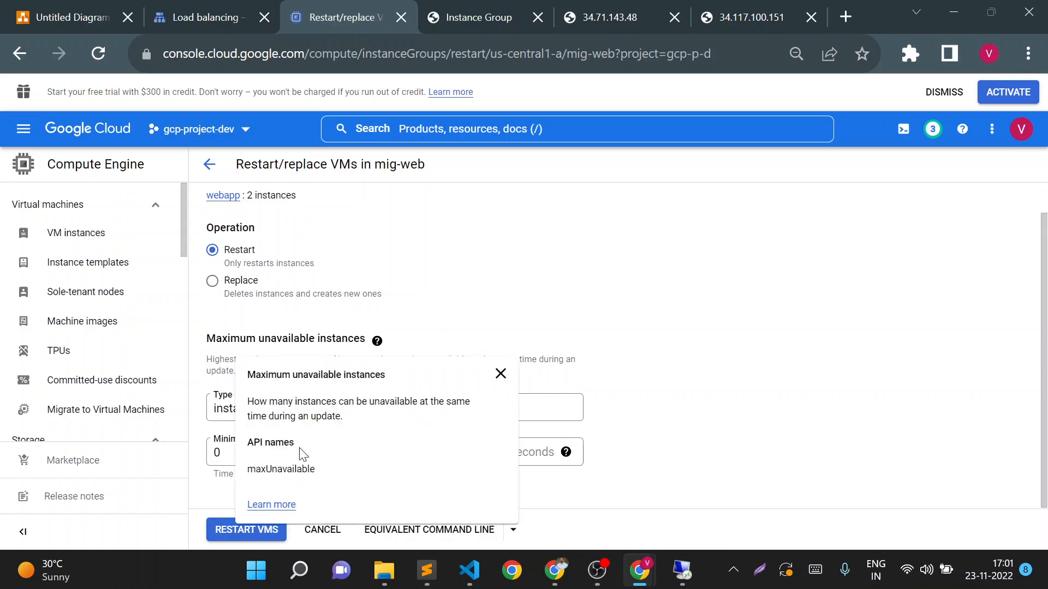
click(640, 421)
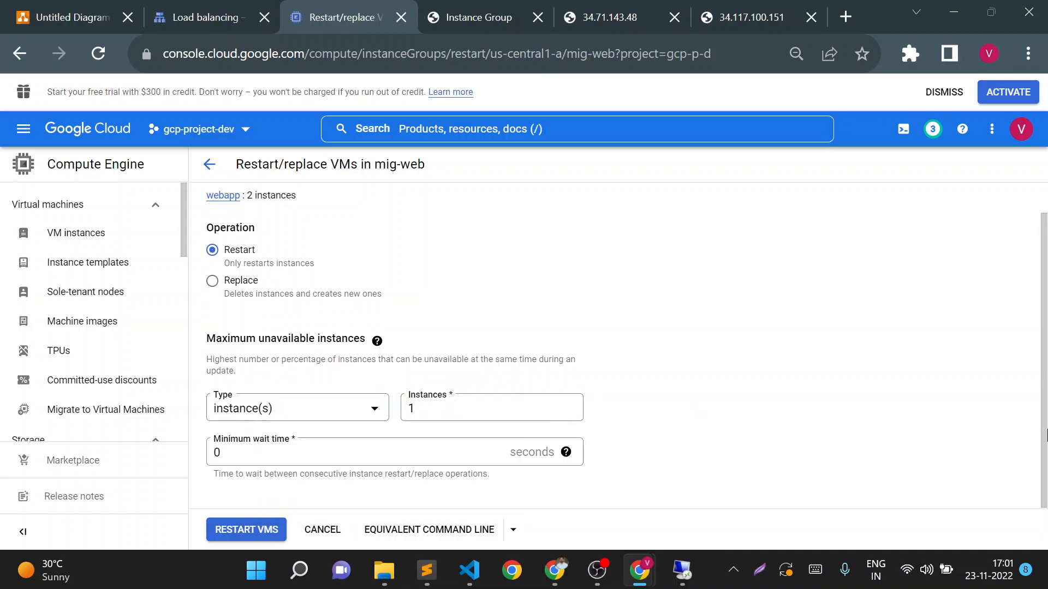
click(228, 532)
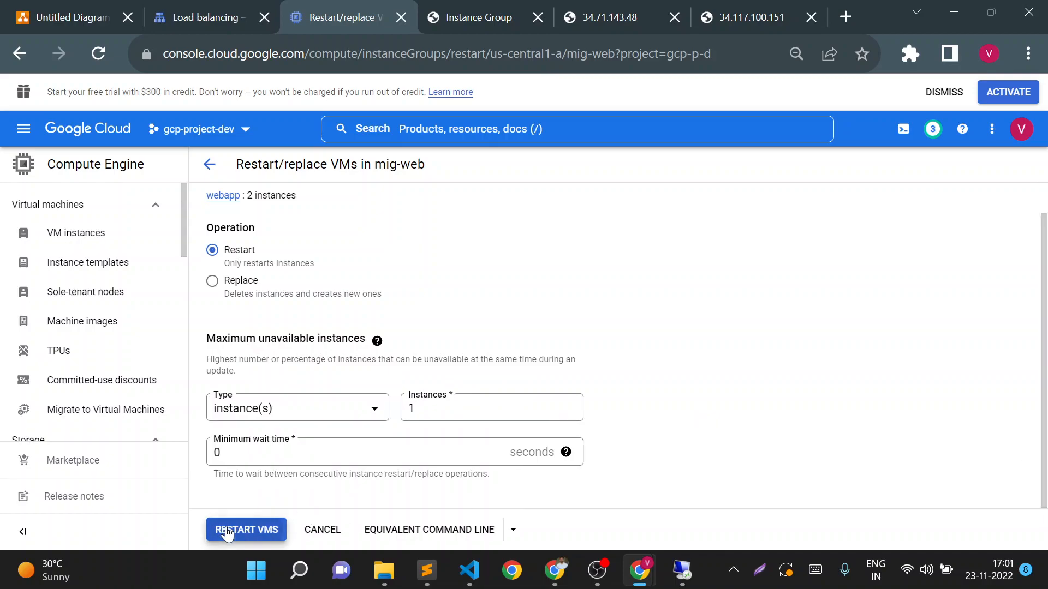
click(208, 166)
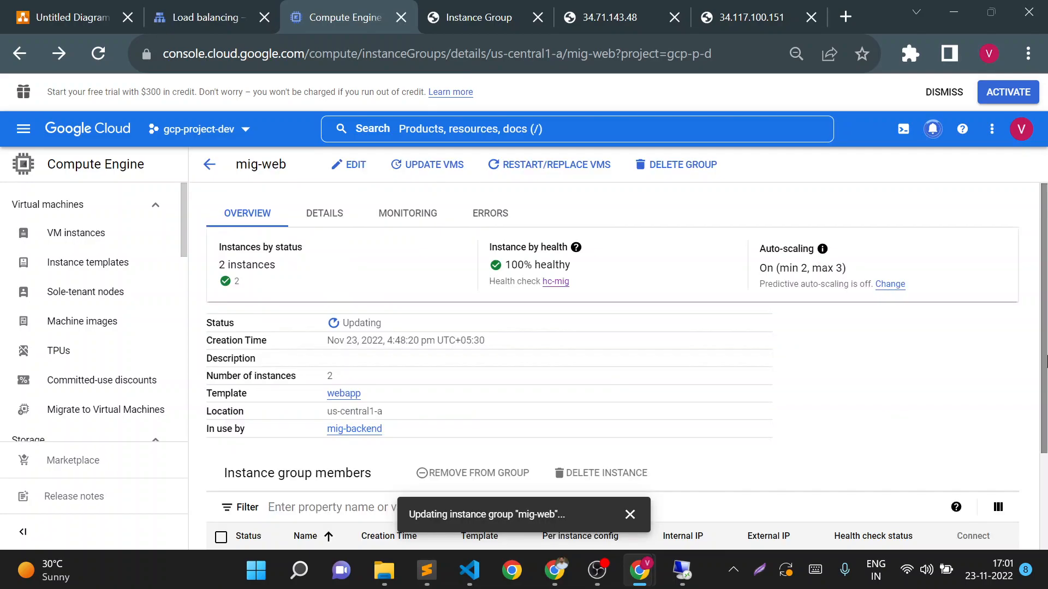
scroll(1045, 340, down, 3)
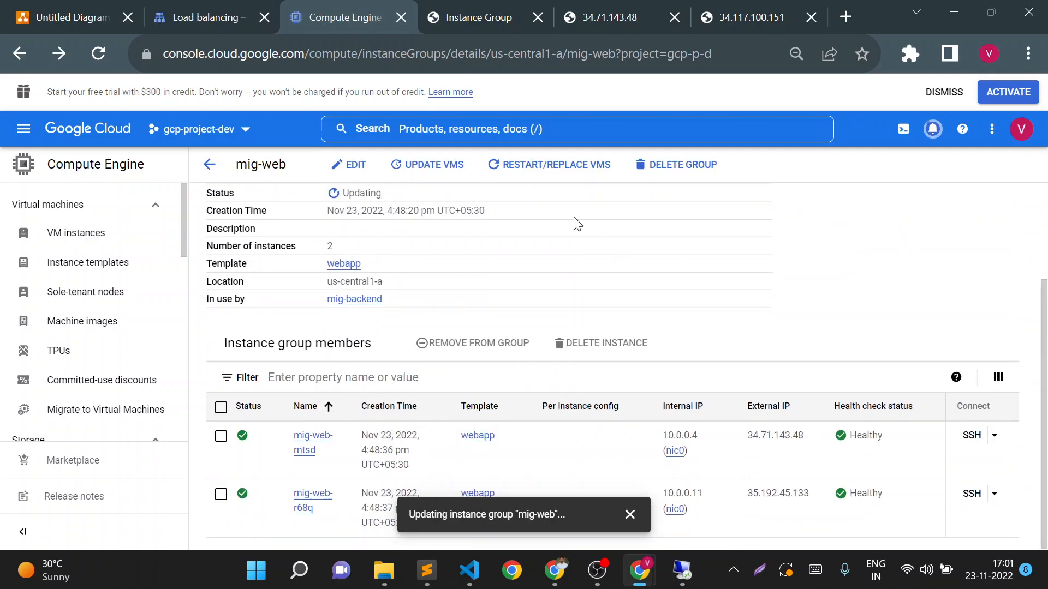
Reload the page at 34.117.100.151 repeatedly during the mig-web restart to check which servers answer.
click(754, 17)
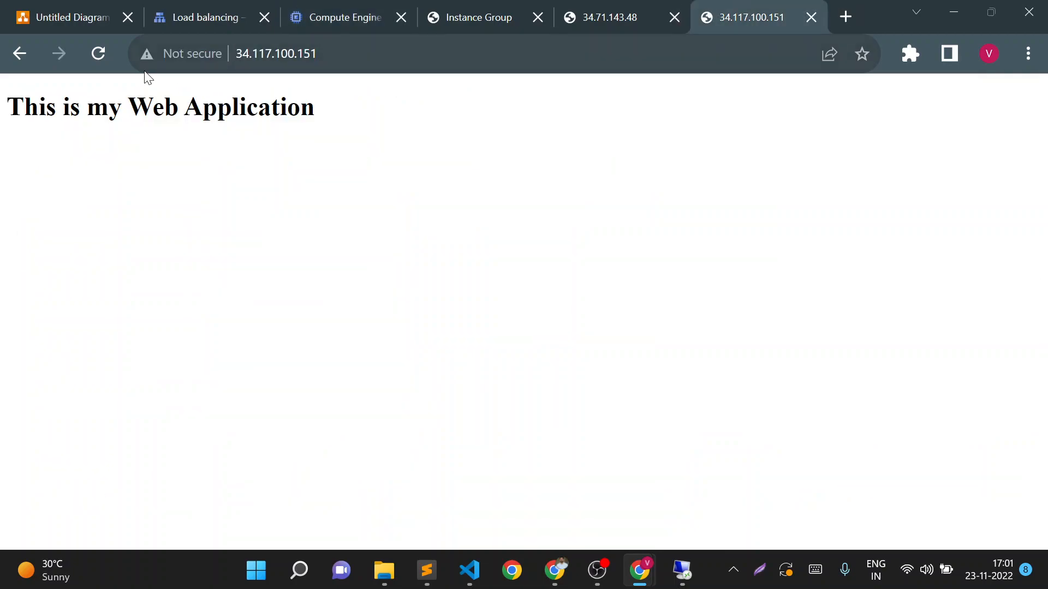
click(99, 54)
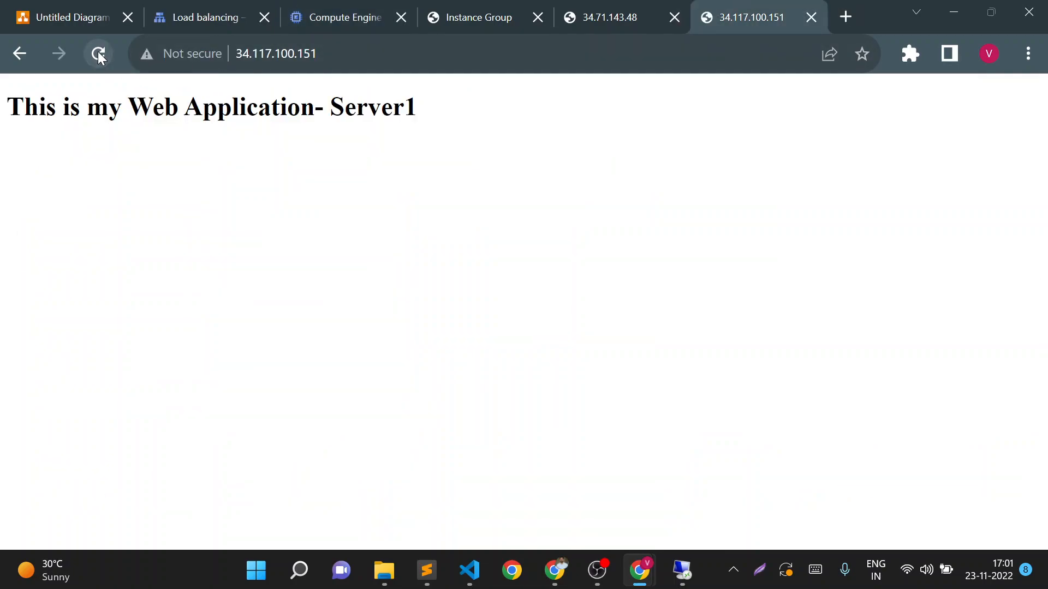
click(99, 54)
click(100, 55)
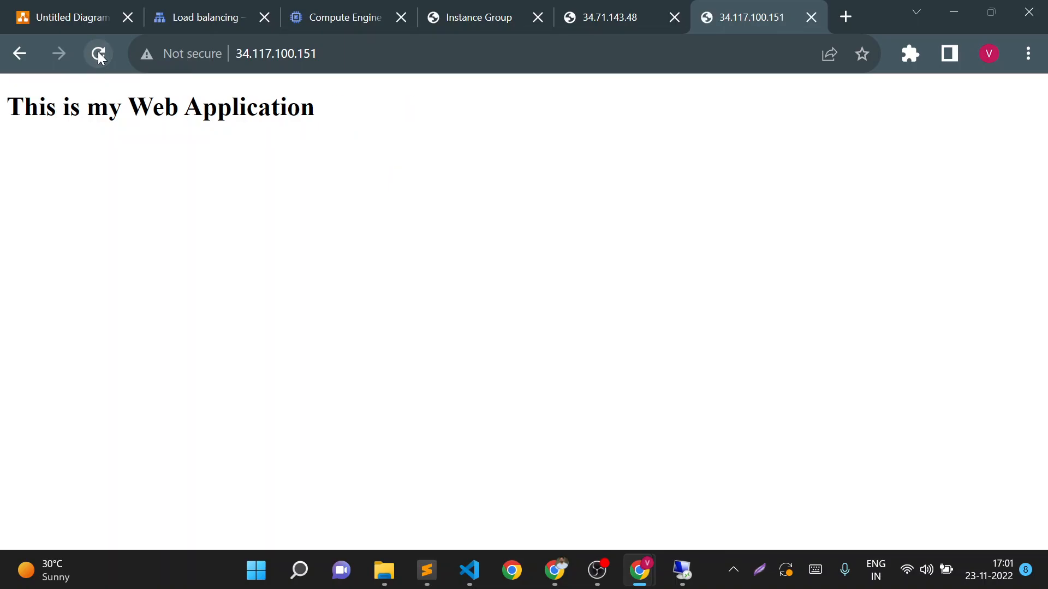
click(98, 54)
click(98, 54)
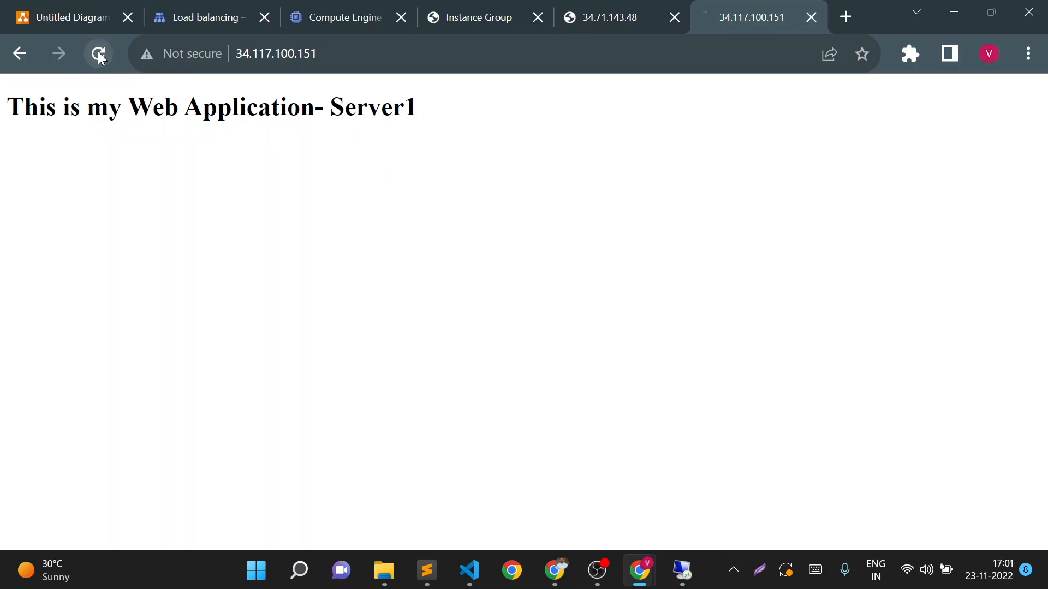
click(98, 54)
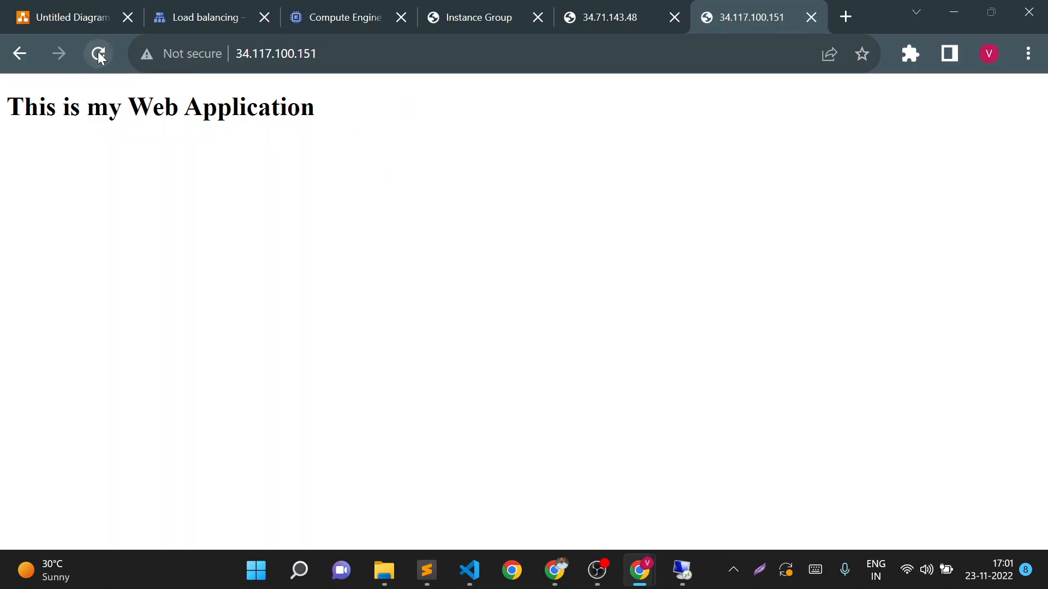
click(99, 54)
click(98, 54)
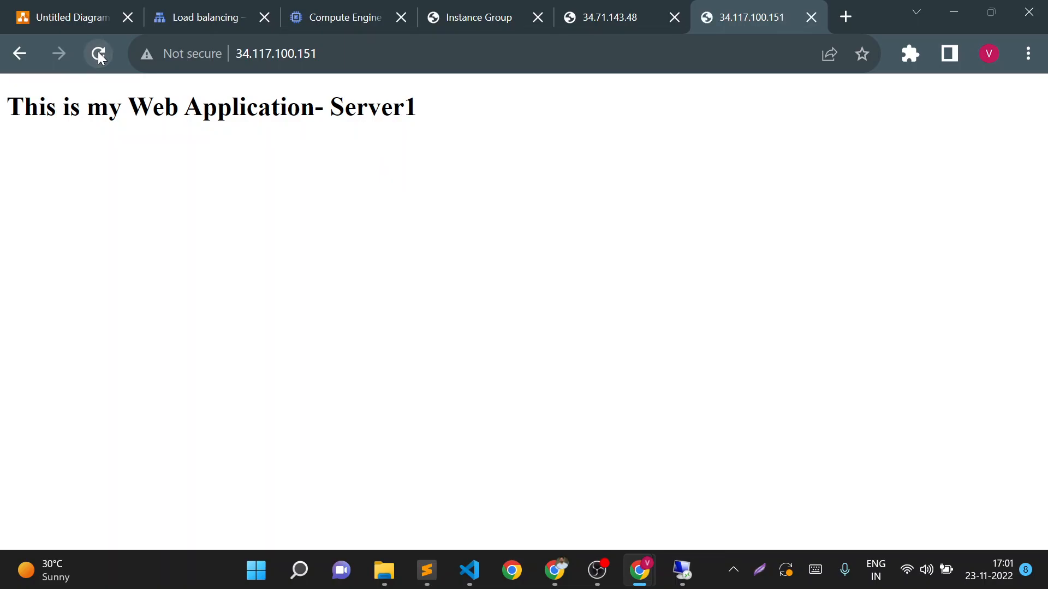
click(99, 54)
click(98, 54)
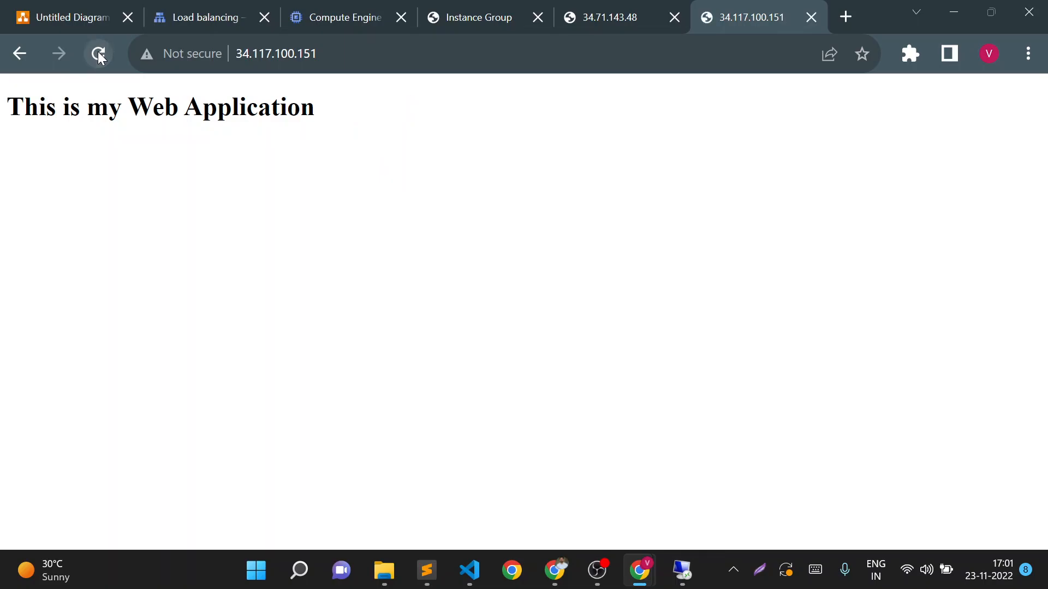
click(99, 54)
click(99, 54)
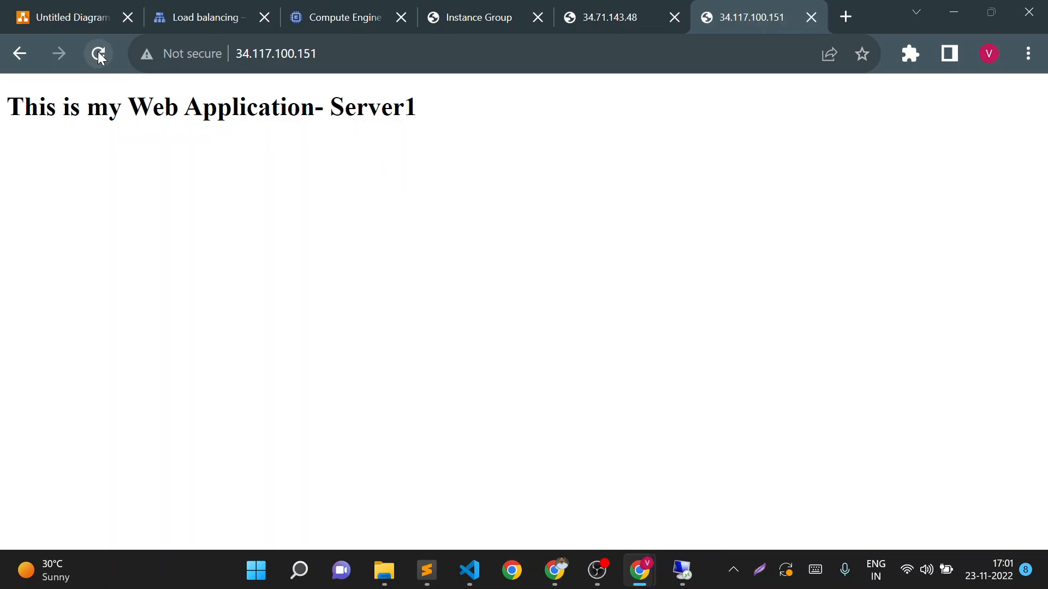
click(99, 54)
click(99, 54)
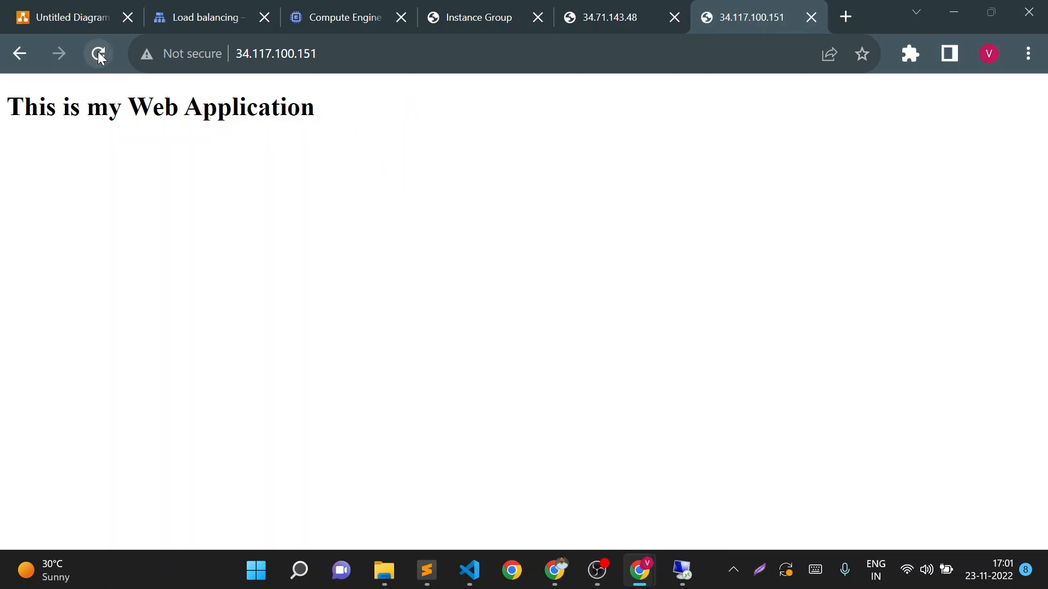
click(99, 54)
click(98, 55)
click(99, 54)
click(99, 54)
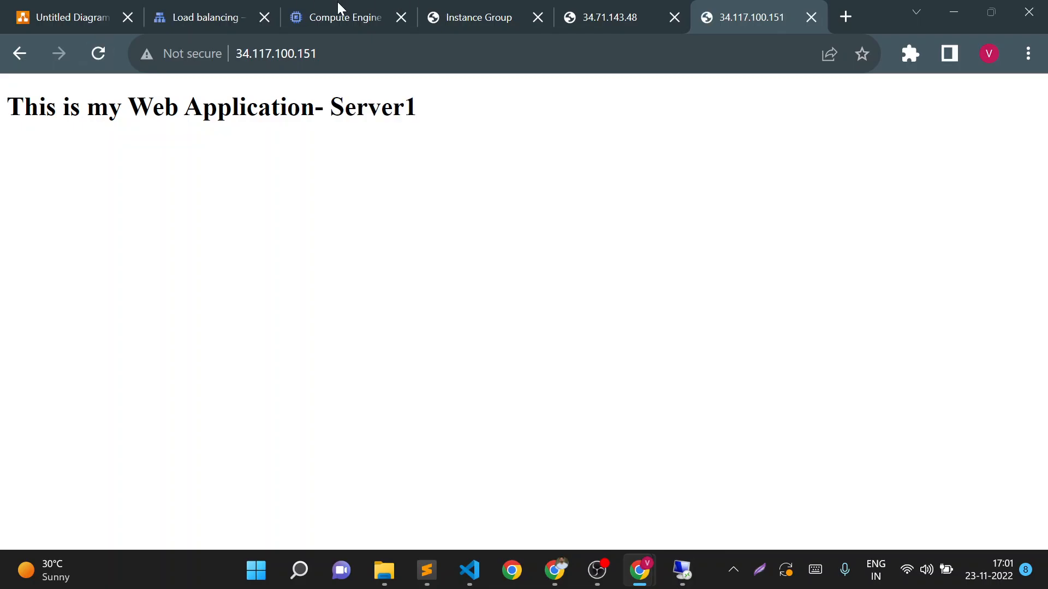
Refresh the mig-web details page and check the status of its instance group members.
click(332, 4)
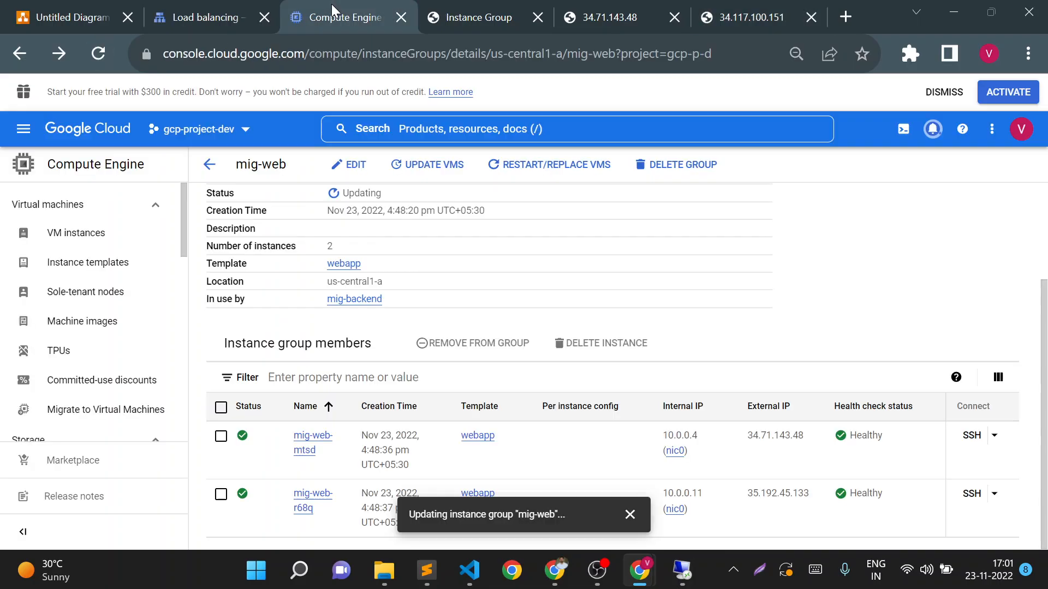
click(111, 65)
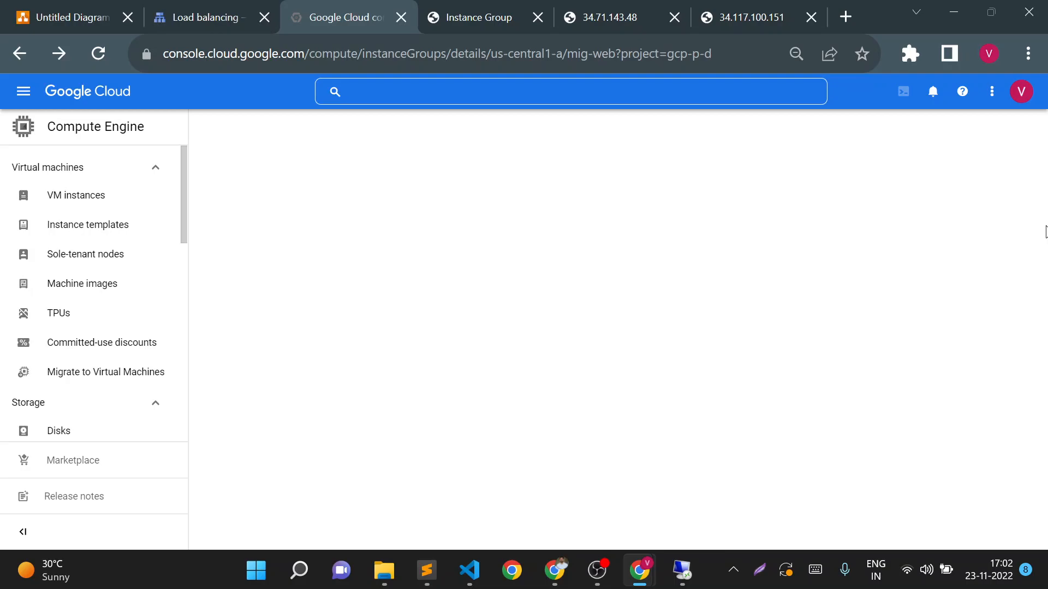
scroll(518, 404, down, 3)
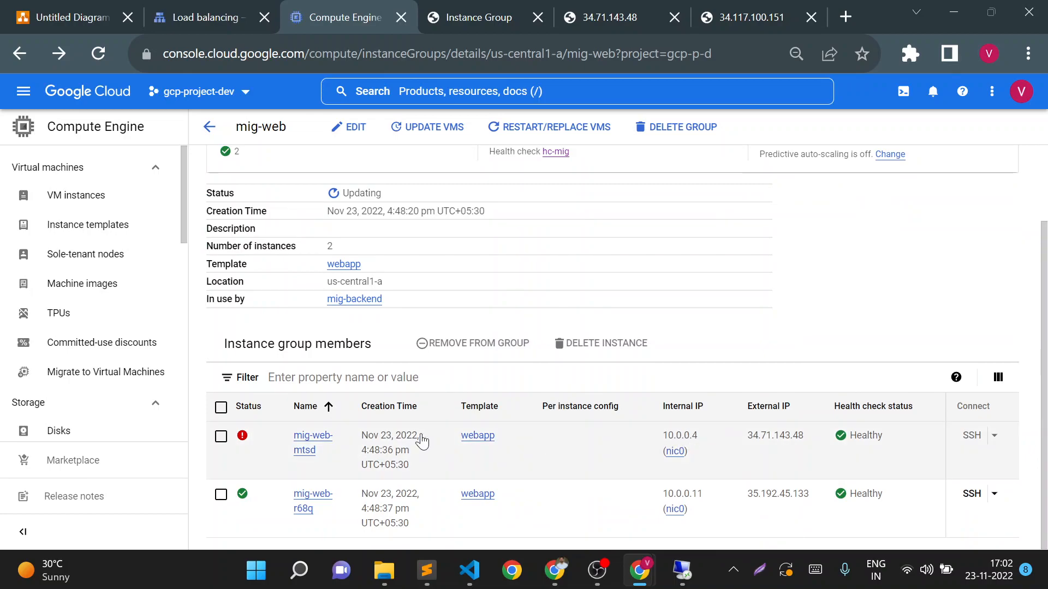
Reload the page at 34.71.143.48 several times to check whether mig-web-mtsd still responds directly.
click(600, 17)
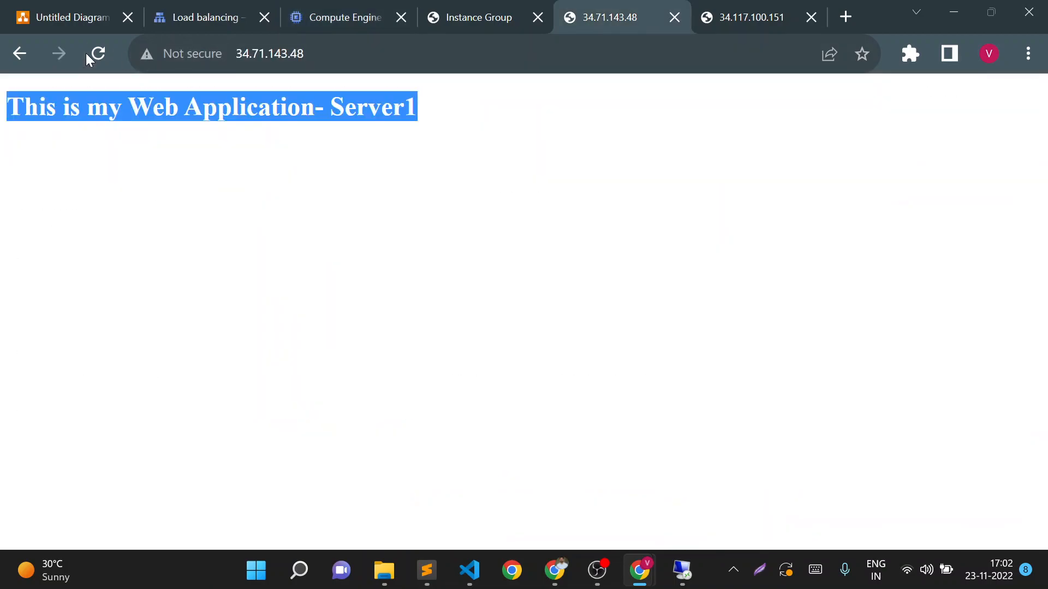
click(86, 54)
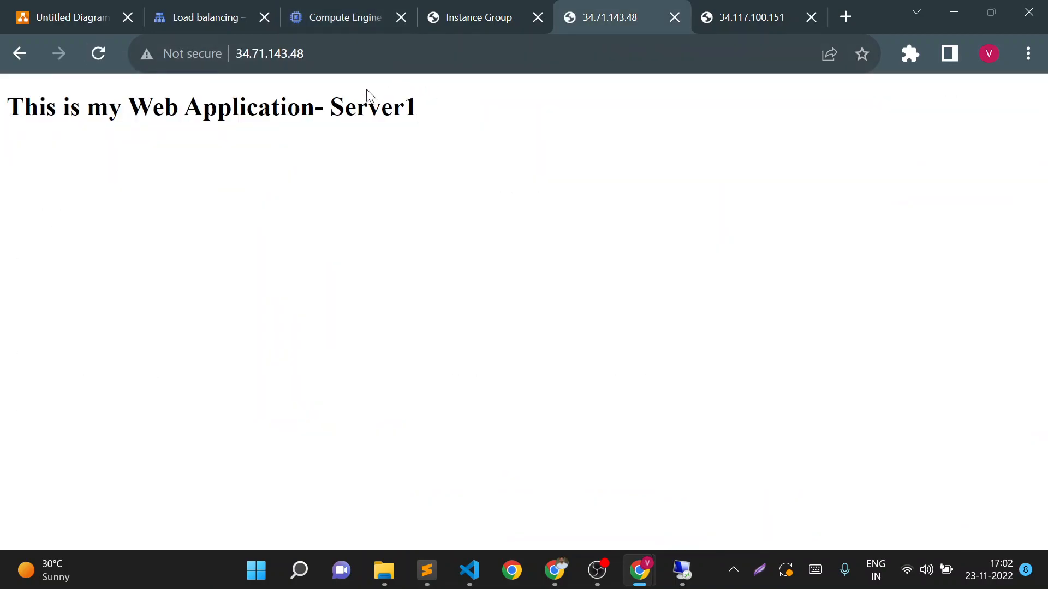
click(107, 58)
click(107, 57)
click(107, 57)
click(107, 57)
Return to the load balancer page at 34.117.100.151 and reload it several times to test traffic distribution during the restart.
click(733, 2)
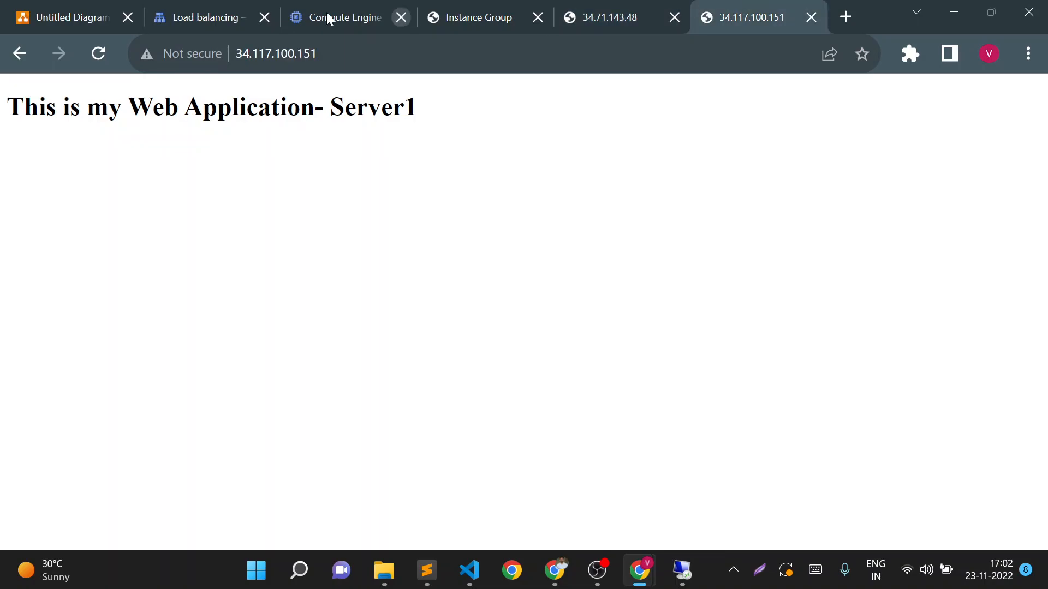
click(97, 54)
click(97, 58)
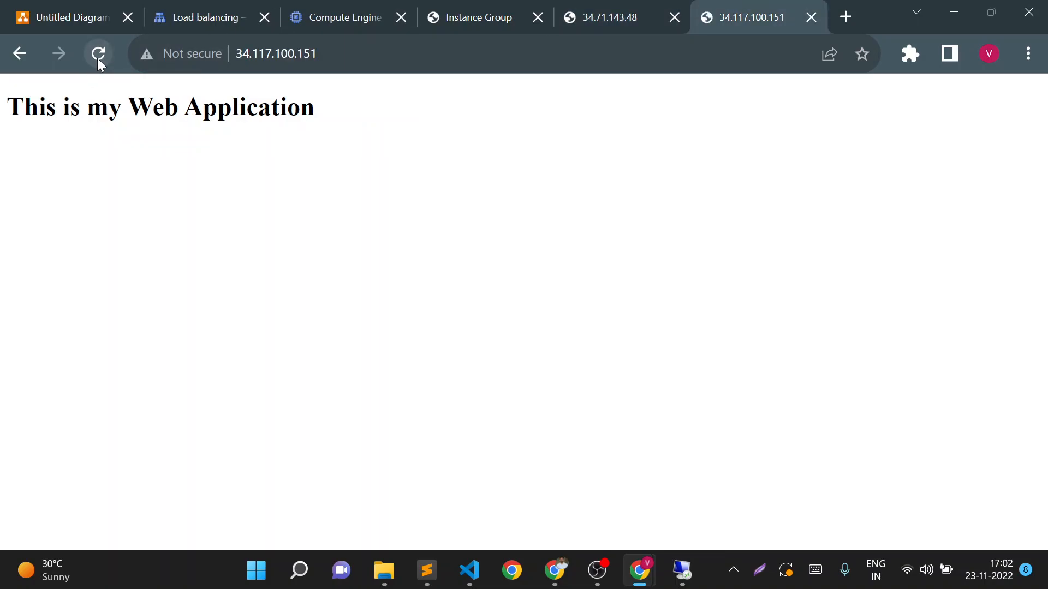
click(98, 61)
click(106, 55)
click(98, 54)
click(98, 55)
click(98, 56)
click(98, 55)
Recheck the mig-web member status, and reload the load balancer page many times to watch which server responds.
click(345, 7)
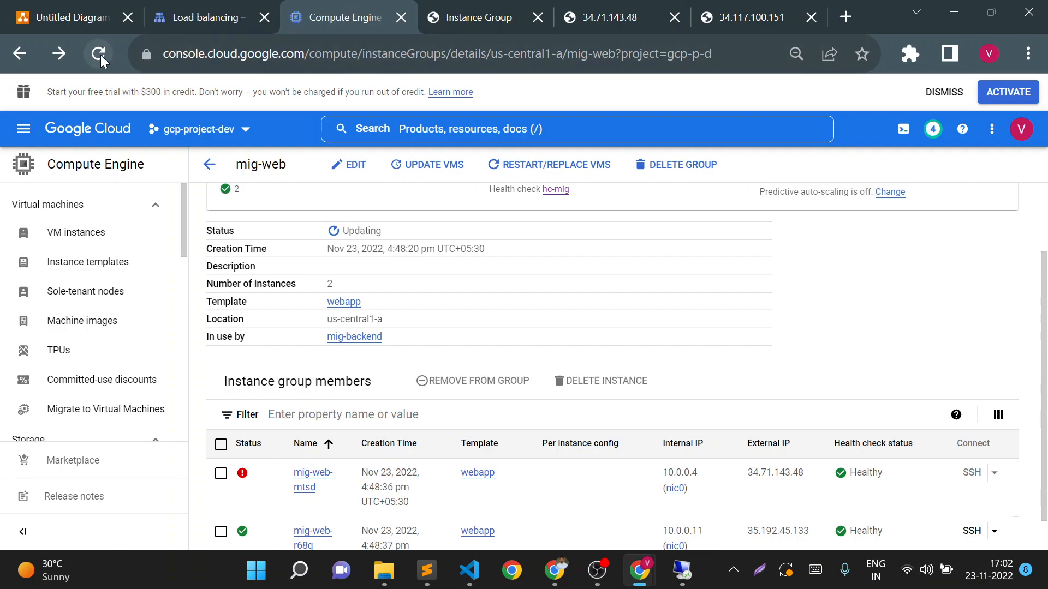
click(754, 2)
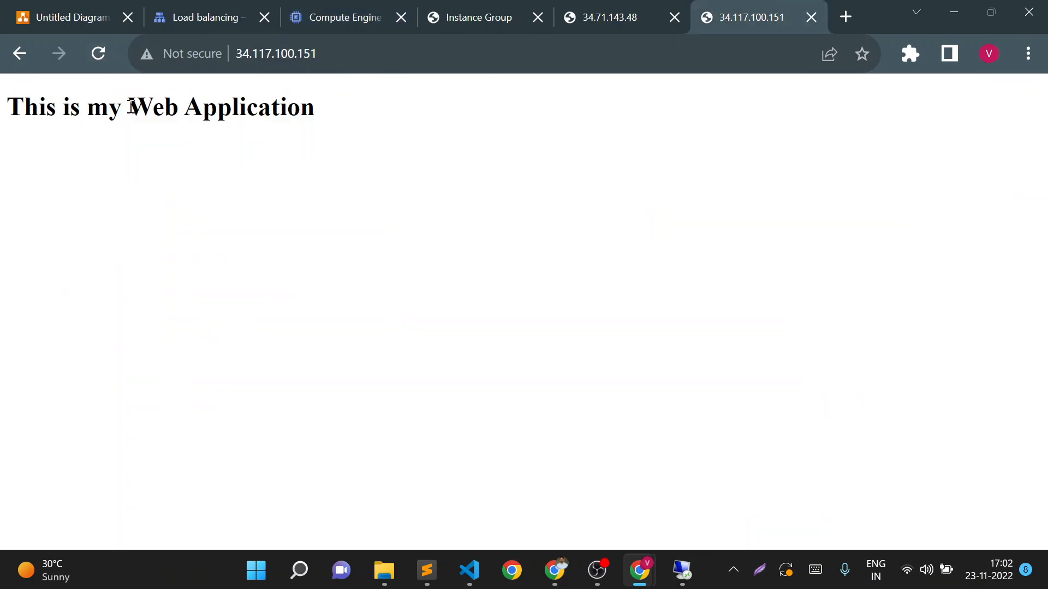
click(93, 59)
click(94, 59)
click(94, 59)
click(94, 59)
click(94, 59)
click(94, 58)
click(93, 59)
click(94, 59)
click(93, 59)
click(93, 59)
click(93, 59)
click(93, 59)
click(93, 59)
click(93, 59)
click(94, 59)
click(93, 59)
click(93, 59)
click(94, 59)
click(94, 59)
click(94, 59)
click(309, 569)
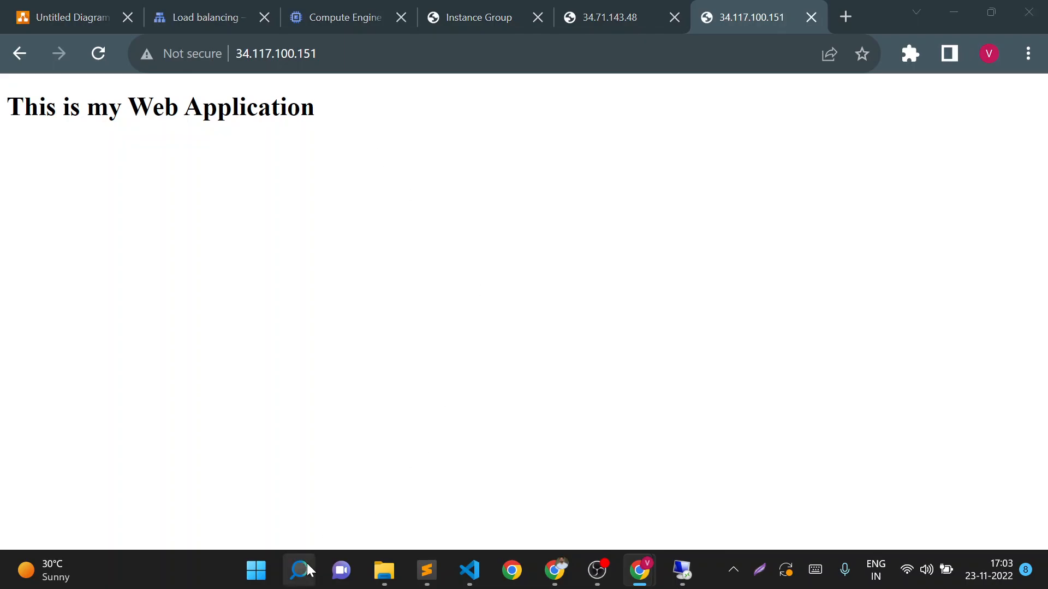
text(power)
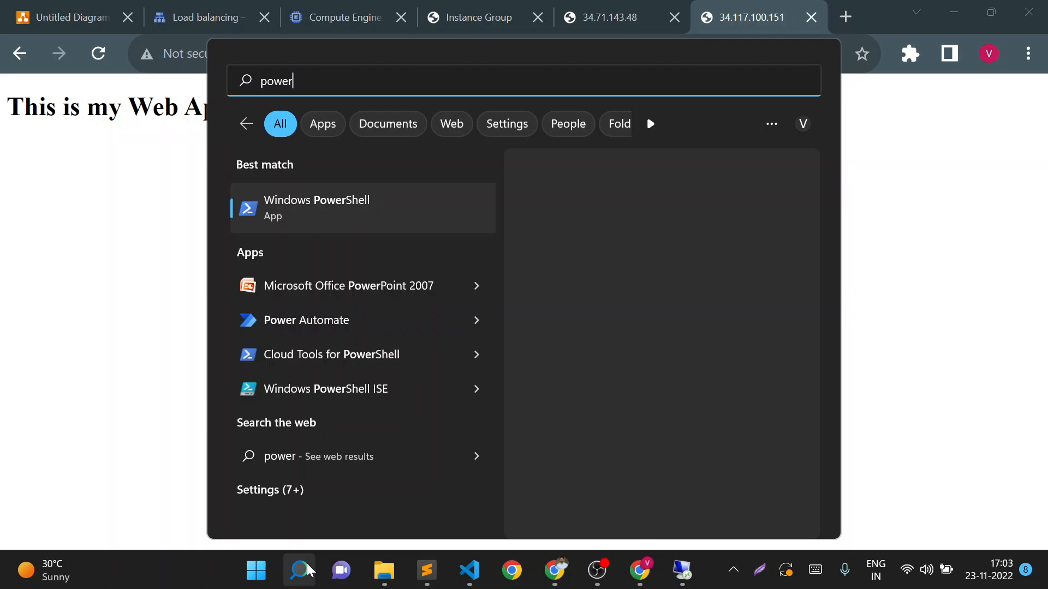
click(310, 201)
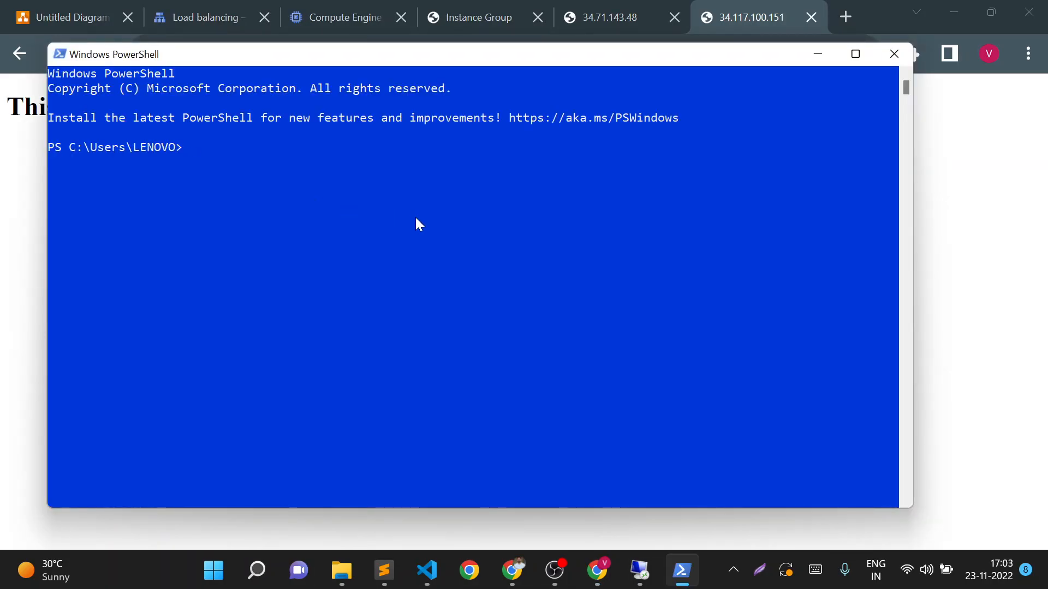
text(ping www.google.c)
text(om)
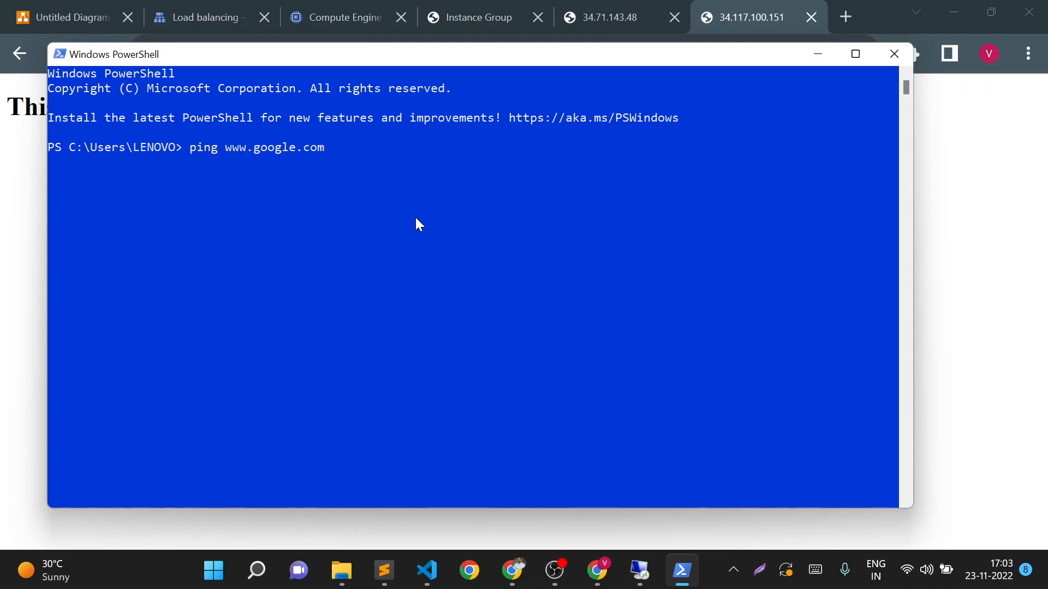
key(Return)
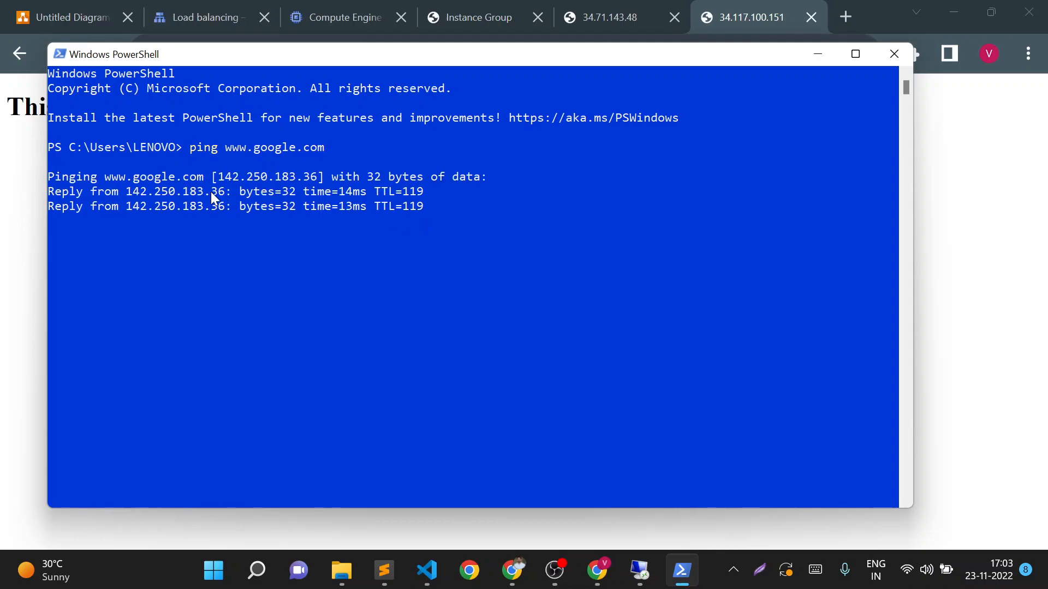
click(129, 191)
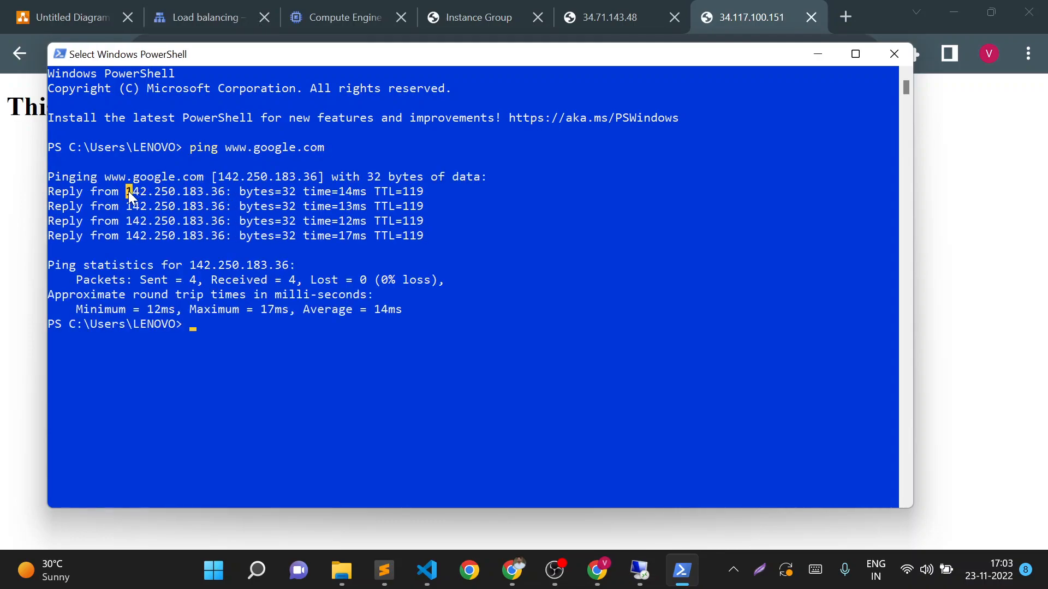
drag(196, 192, 220, 195)
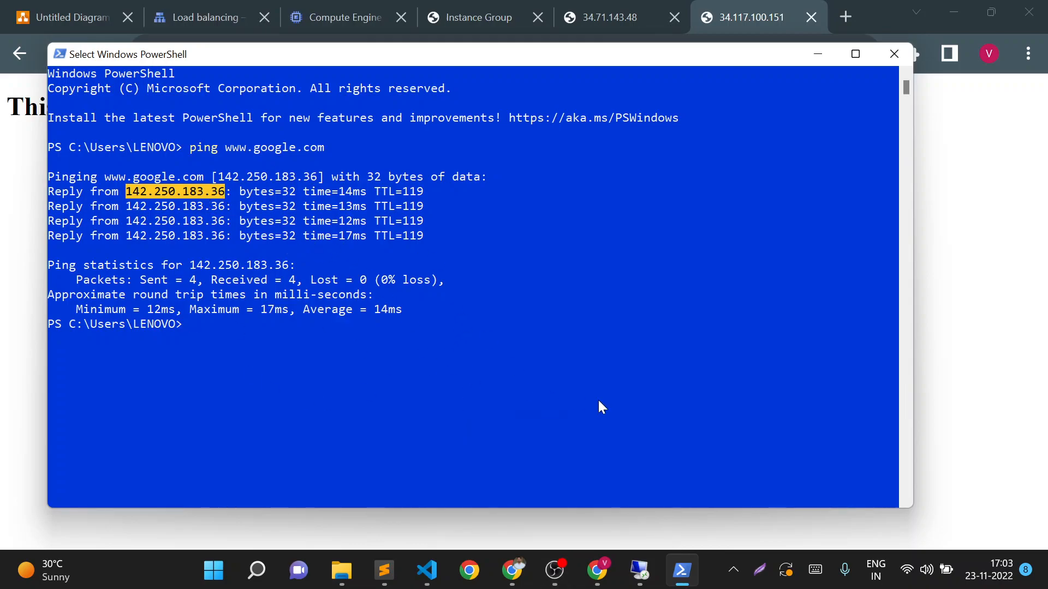
mouse_move(616, 572)
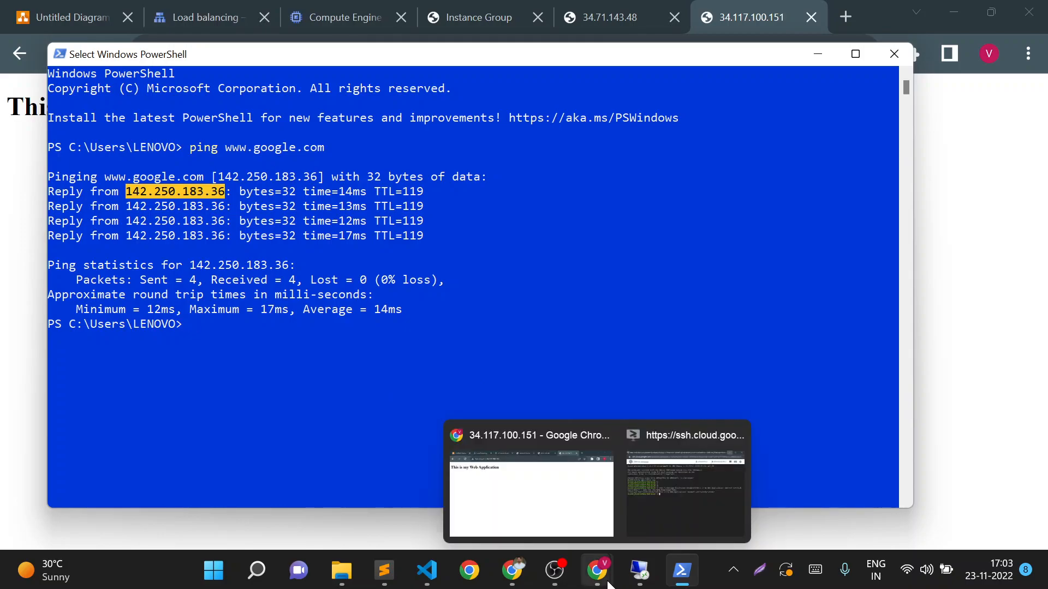
click(687, 501)
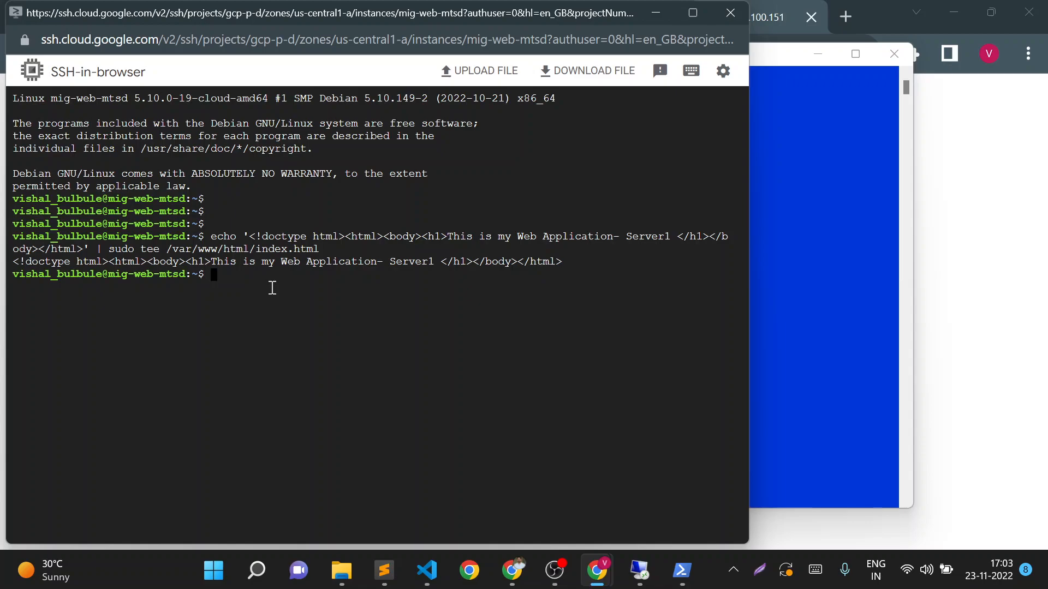
text(ping)
text(www.google.com)
key(Return)
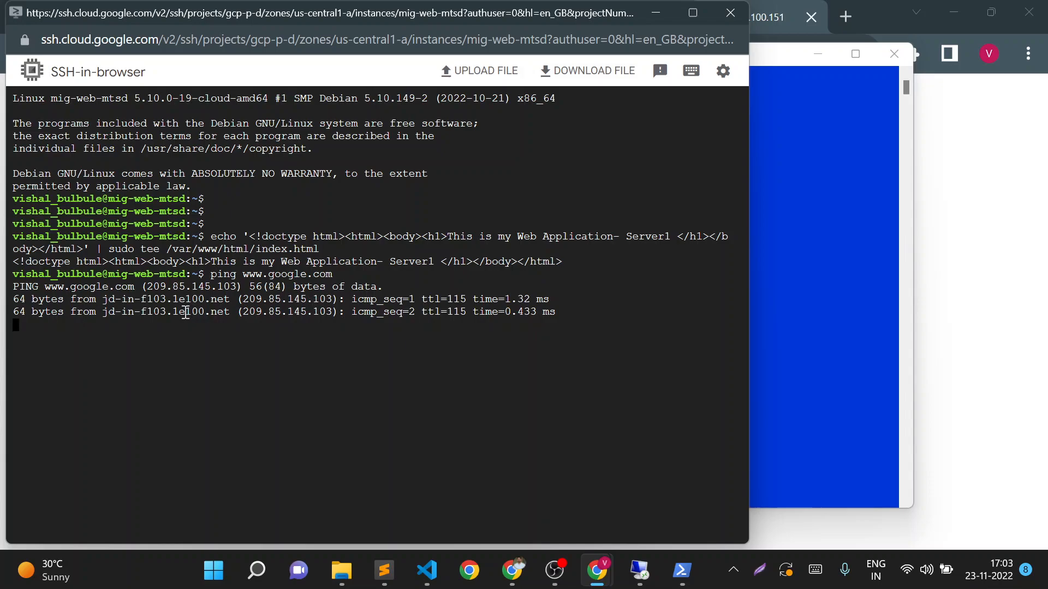
double_click(169, 298)
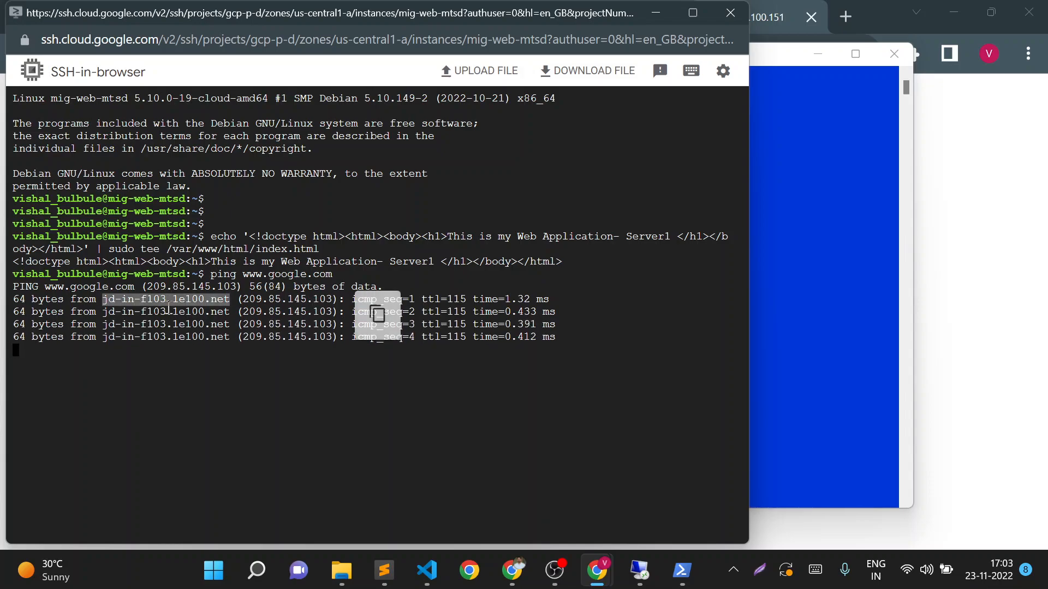
double_click(276, 324)
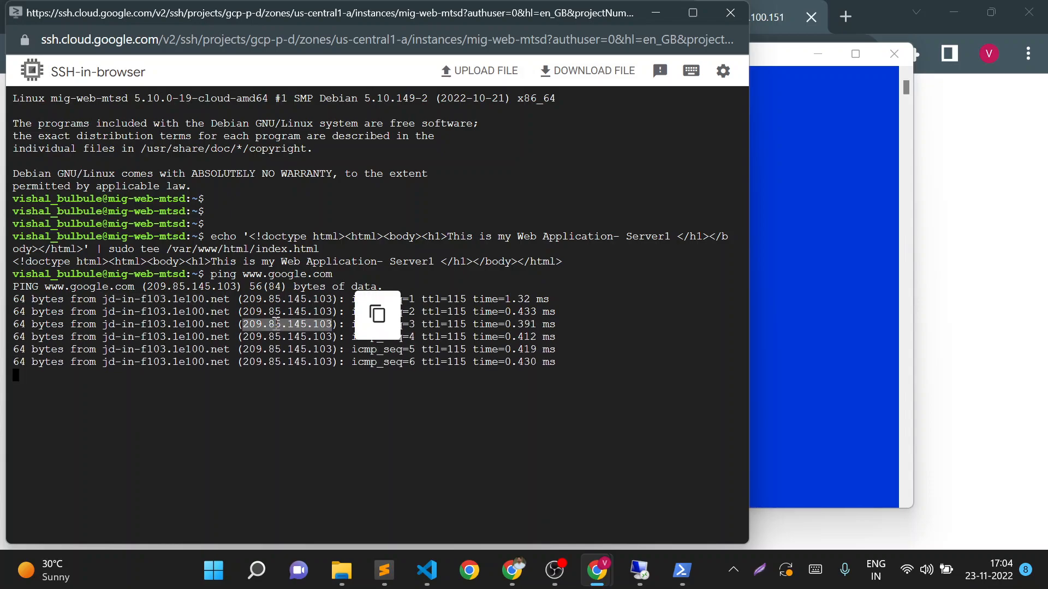
click(370, 416)
key(ctrl+c)
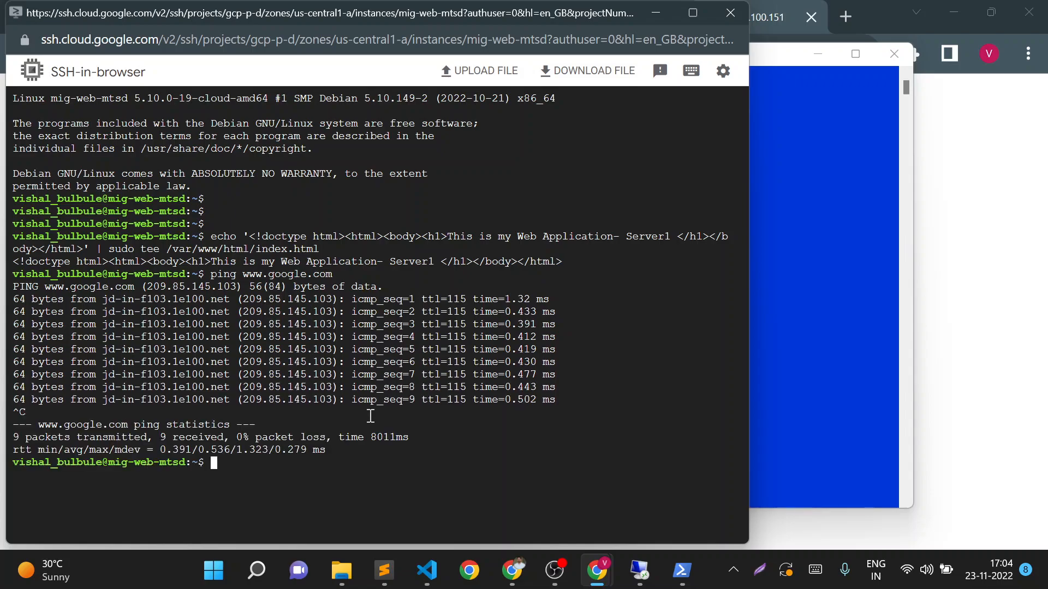
Try to trace the route from mig-web-mtsd to 209.85.145.103 with traceroute.
text(traceroute)
key(ctrl+v)
key(Return)
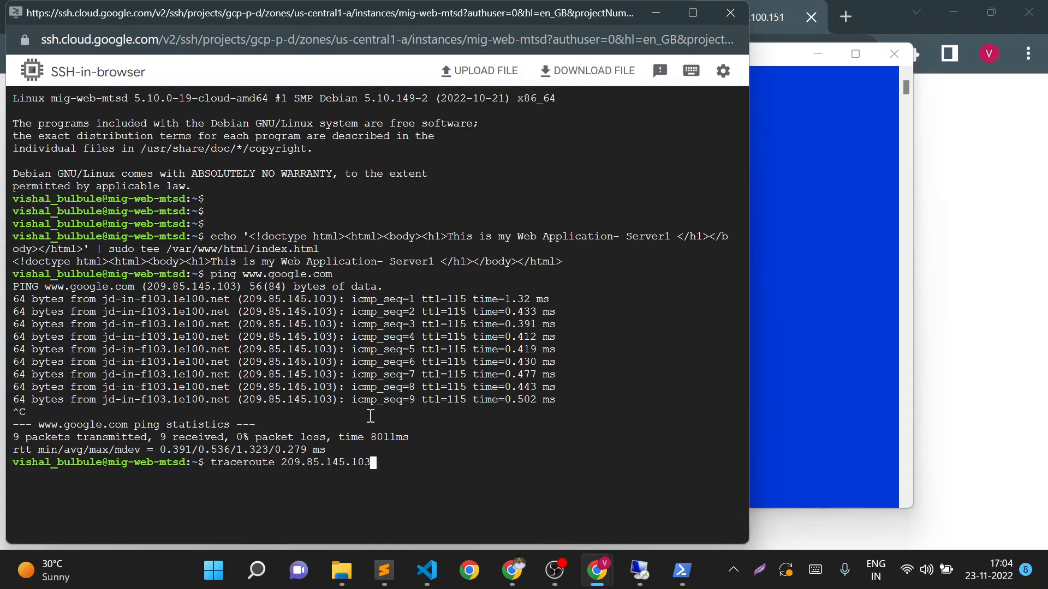
Maximize the SSH window and install the traceroute package on mig-web-mtsd with sudo apt-get install traceroute.
click(693, 13)
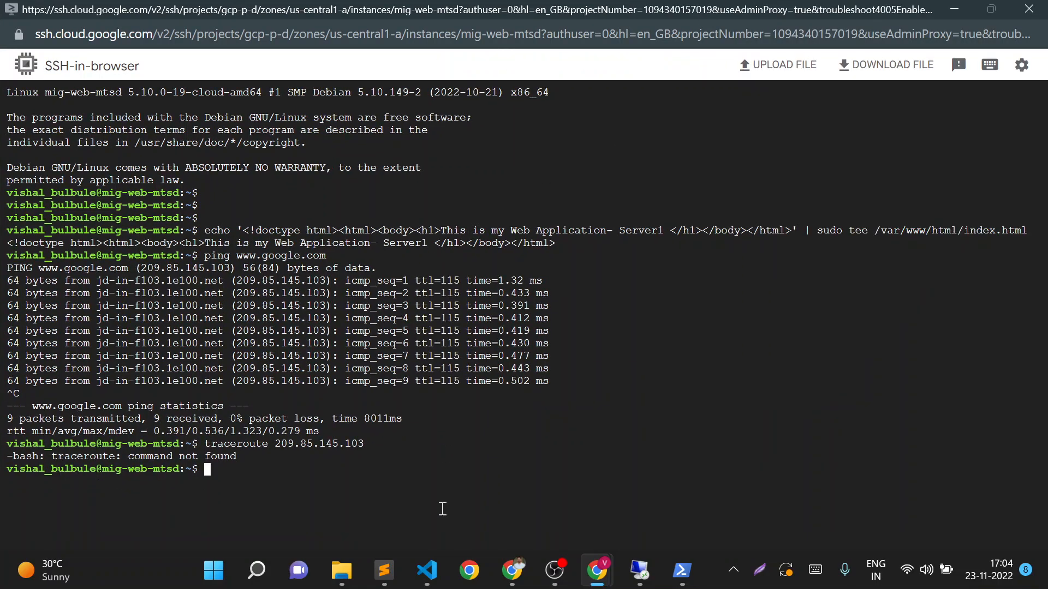
text(sudo apt-get install t)
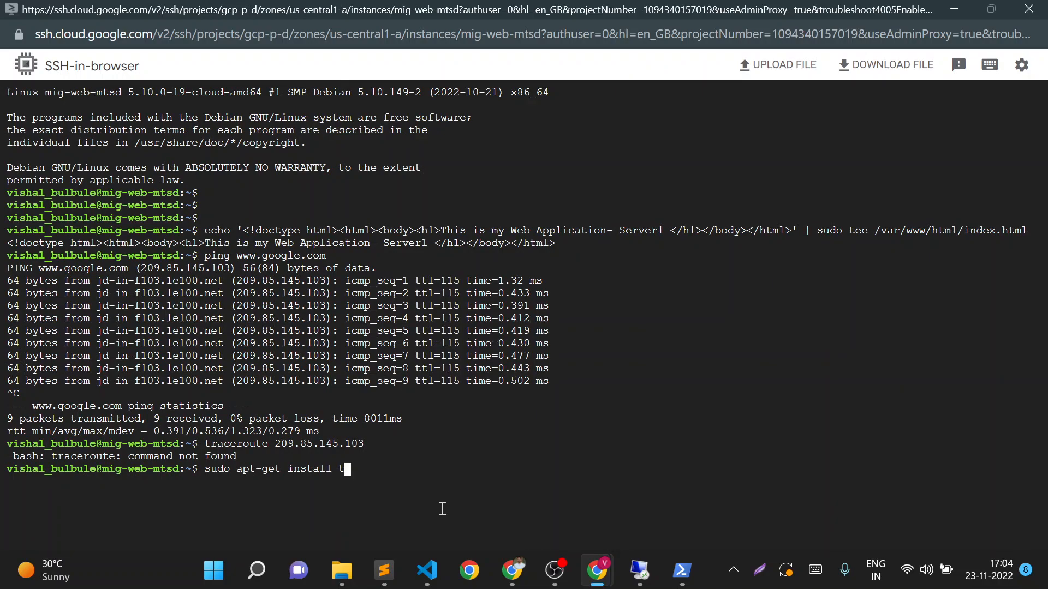
text(raceroute)
key(Return)
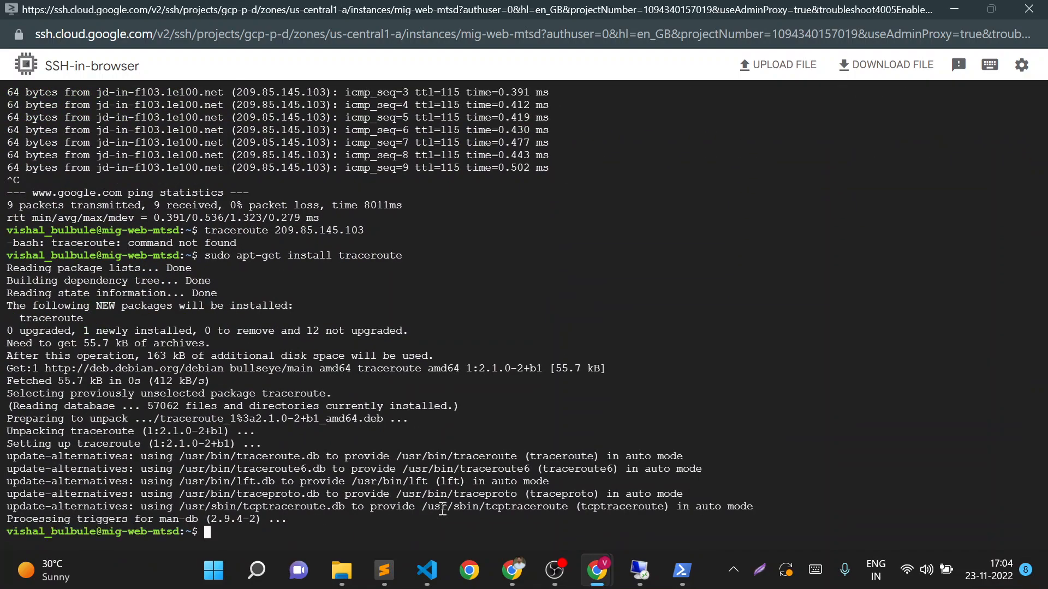
Rerun traceroute to 209.85.145.103 on mig-web-mtsd and interrupt it after the first hops.
key(Up)
key(Up)
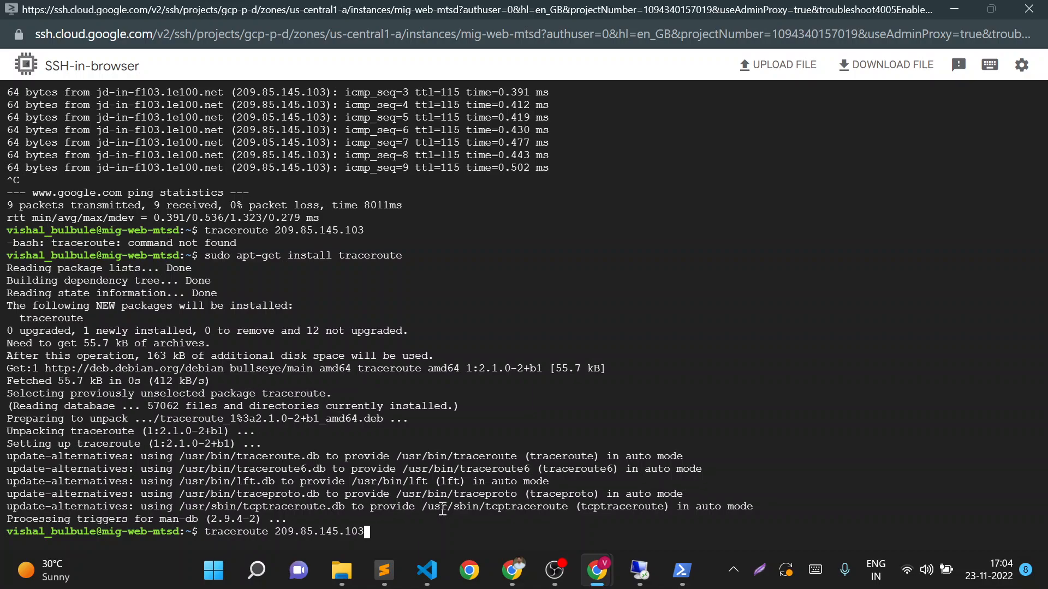
key(Return)
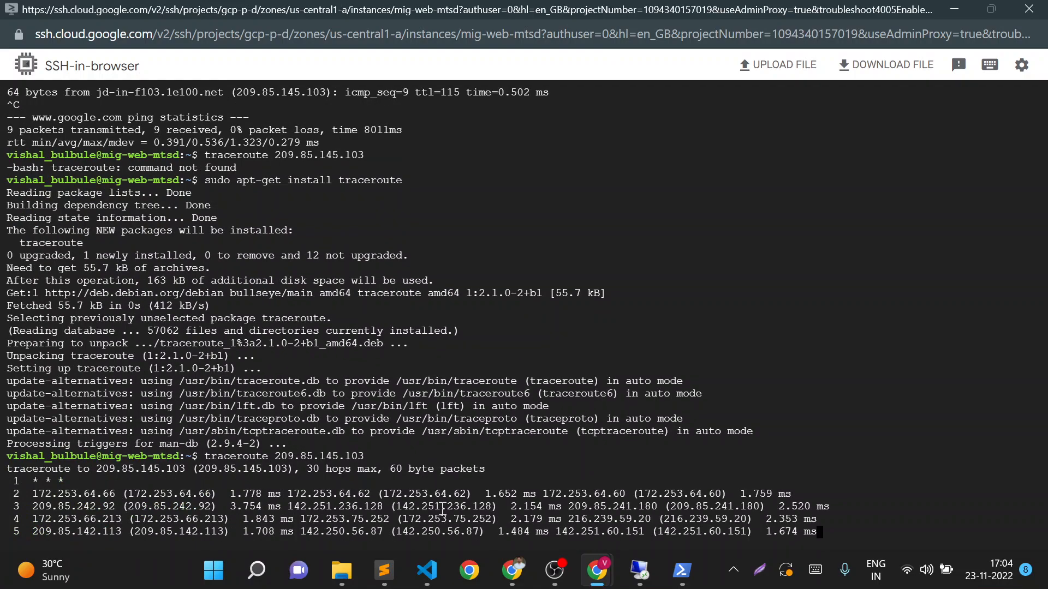
key(ctrl+c)
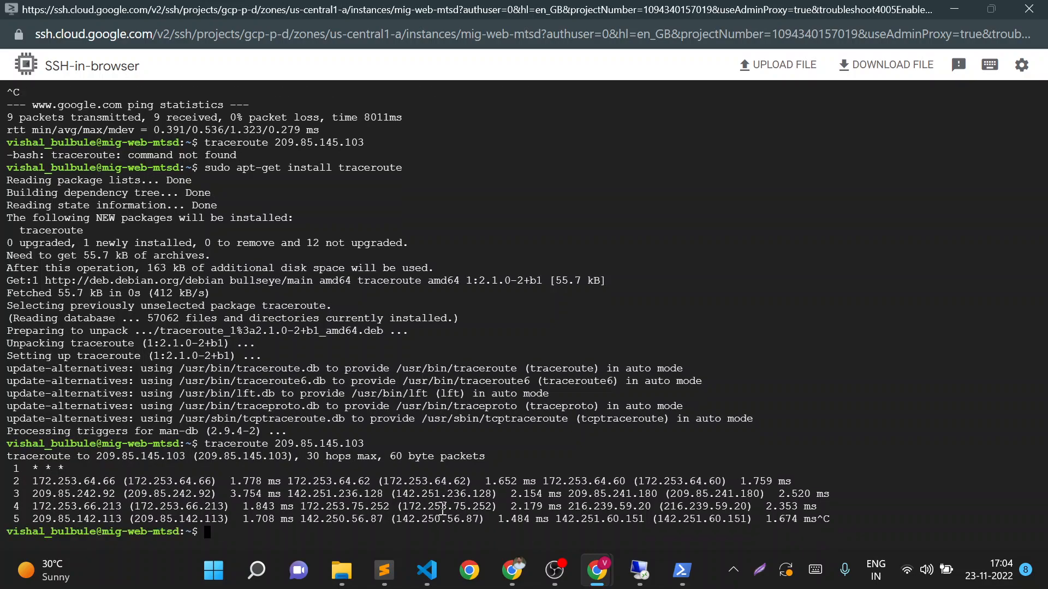
text(traceroute www.goog)
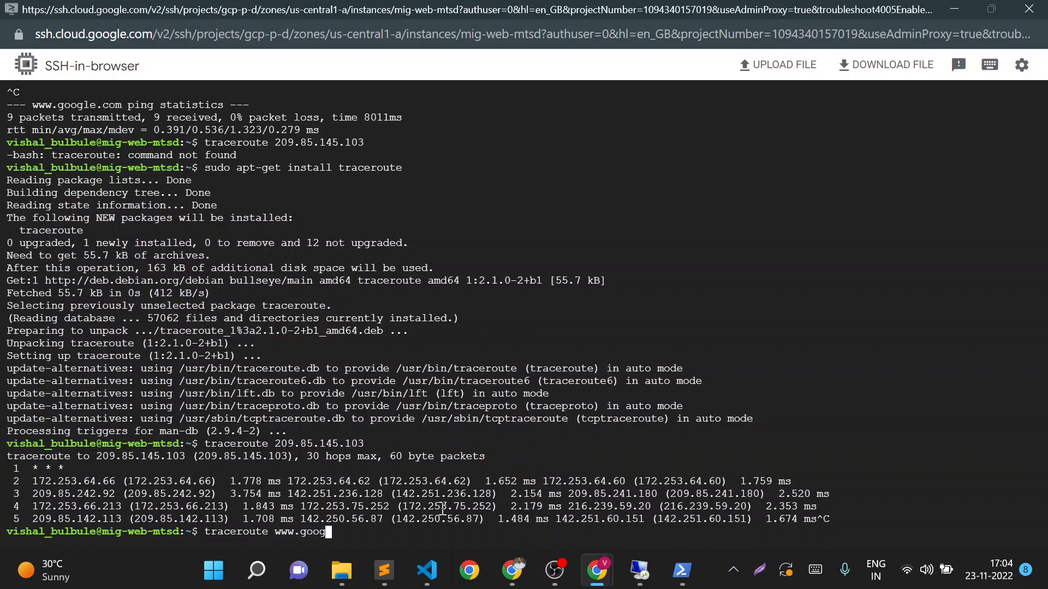
text(le.com)
key(Return)
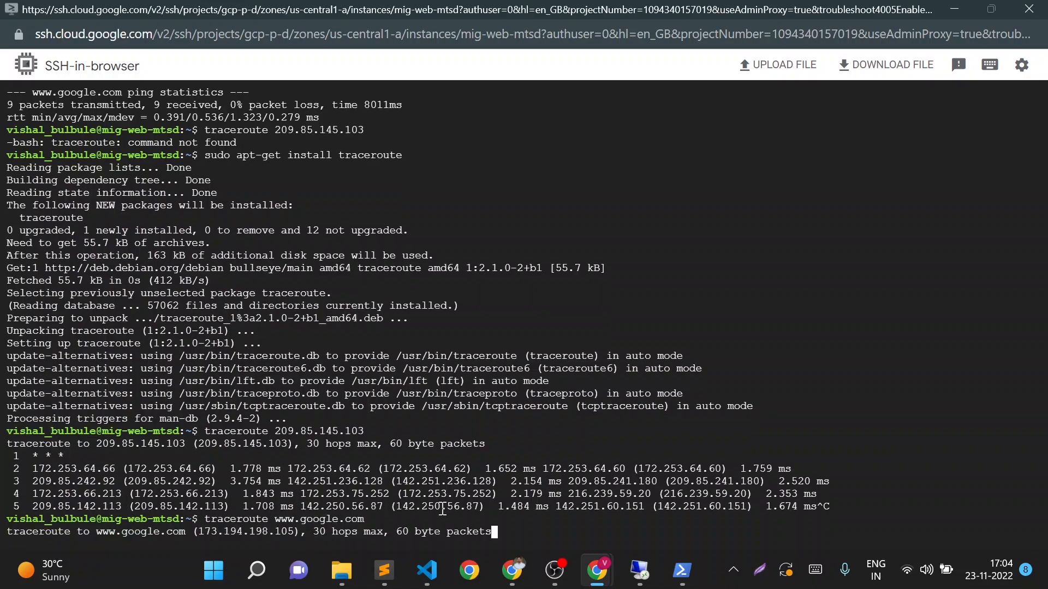
click(682, 580)
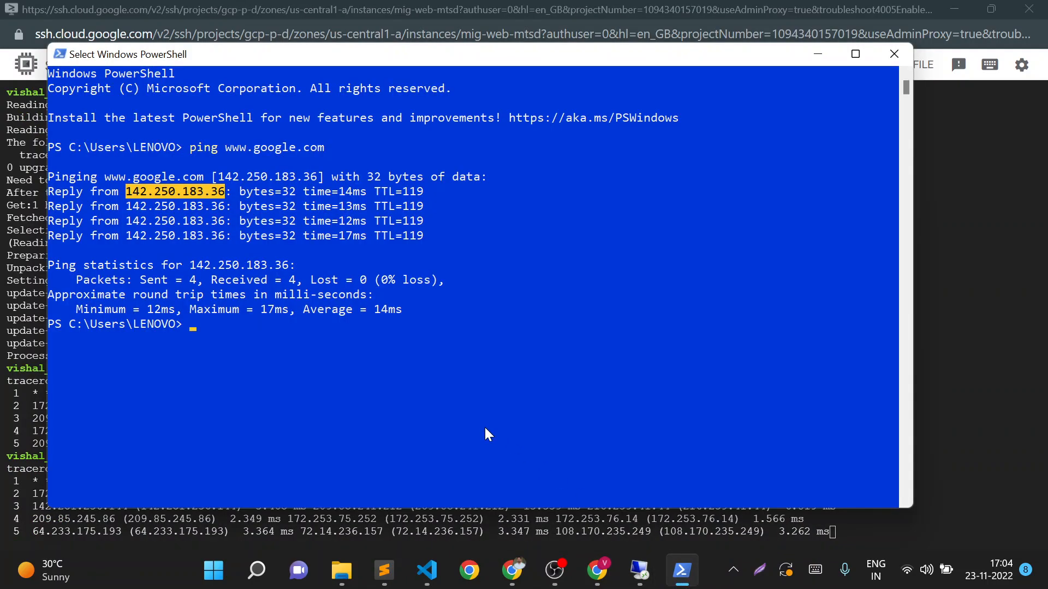
text(tracer)
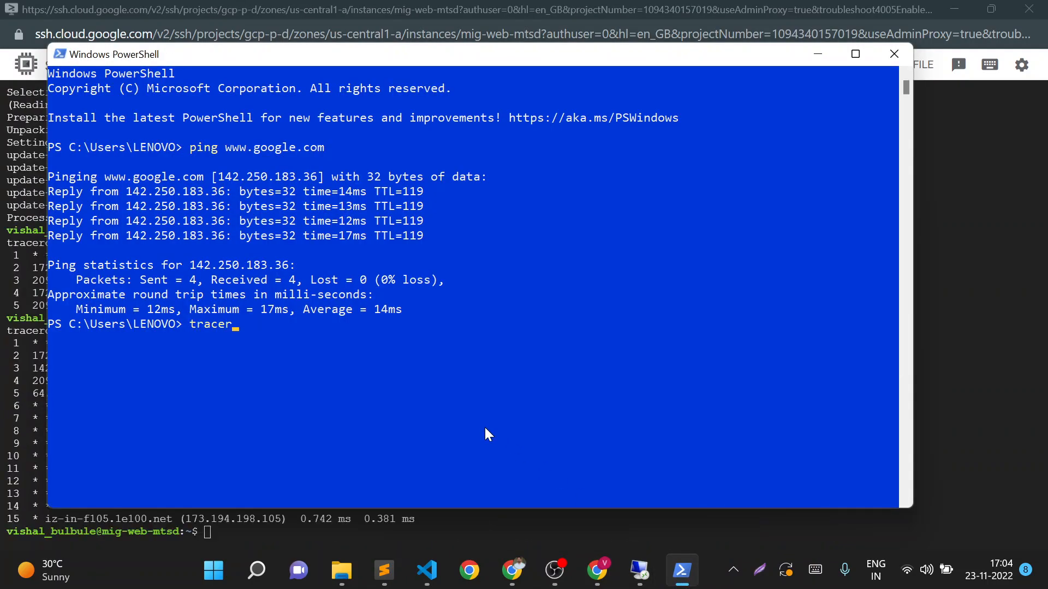
text(t www/google.com)
key(Left)
key(Left)
key(Left)
key(Left)
key(Left)
key(Left)
key(Left)
key(Left)
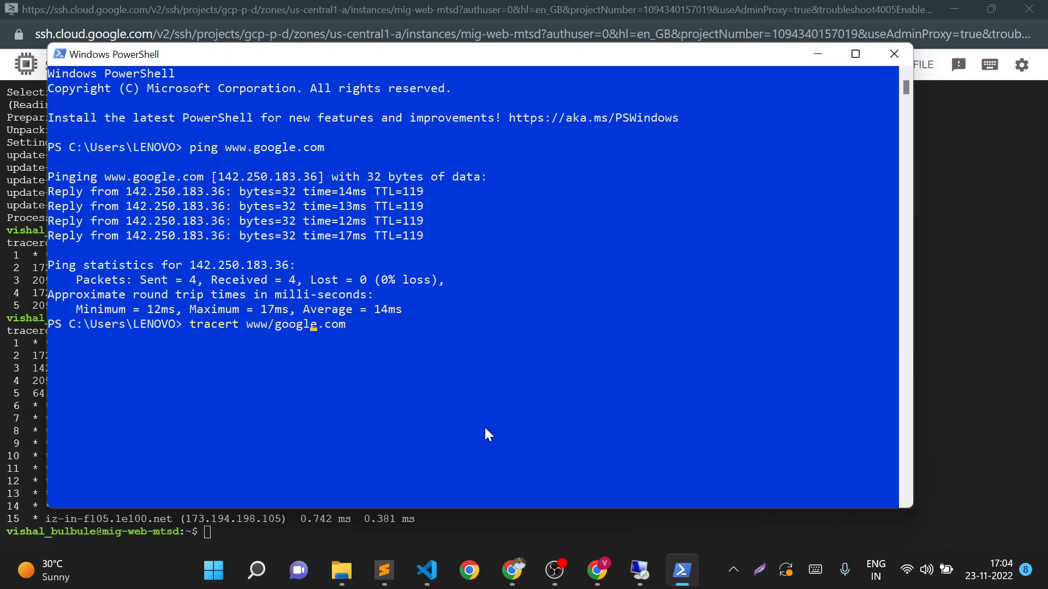
key(Left)
key(BackSpace)
text(.)
key(Return)
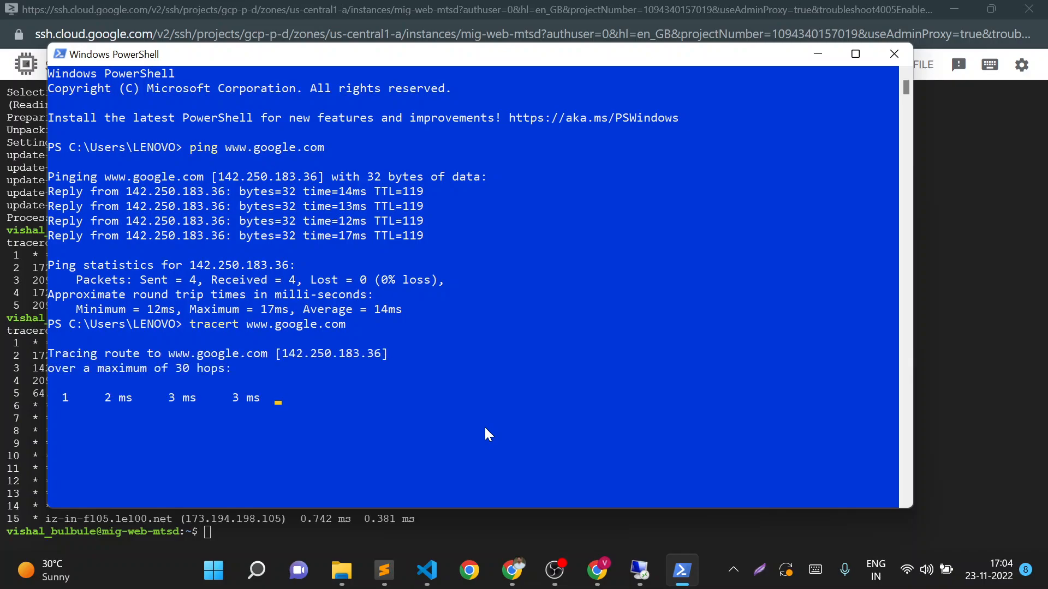
click(175, 518)
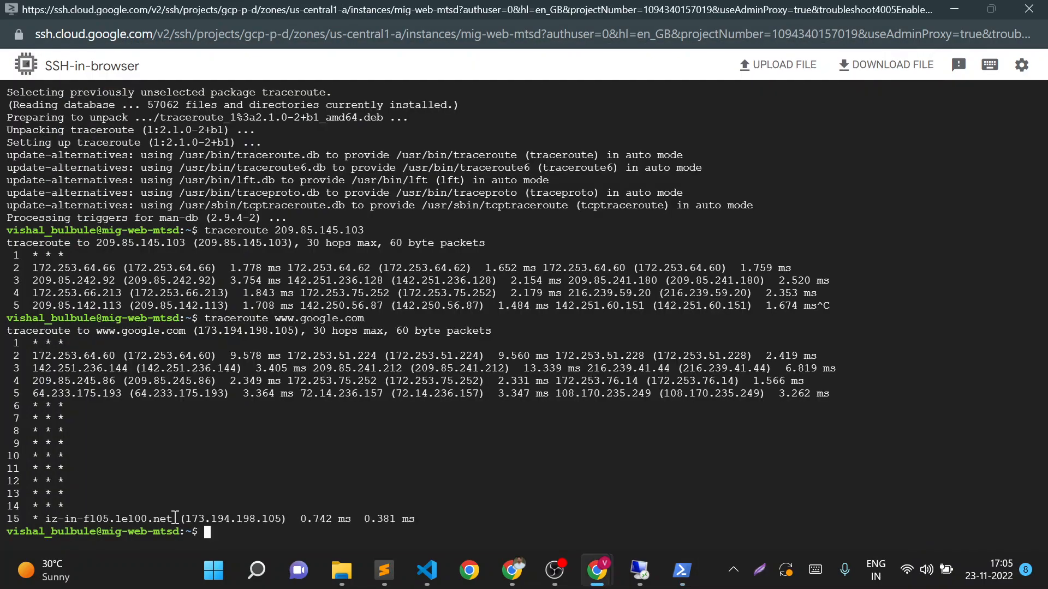
double_click(134, 518)
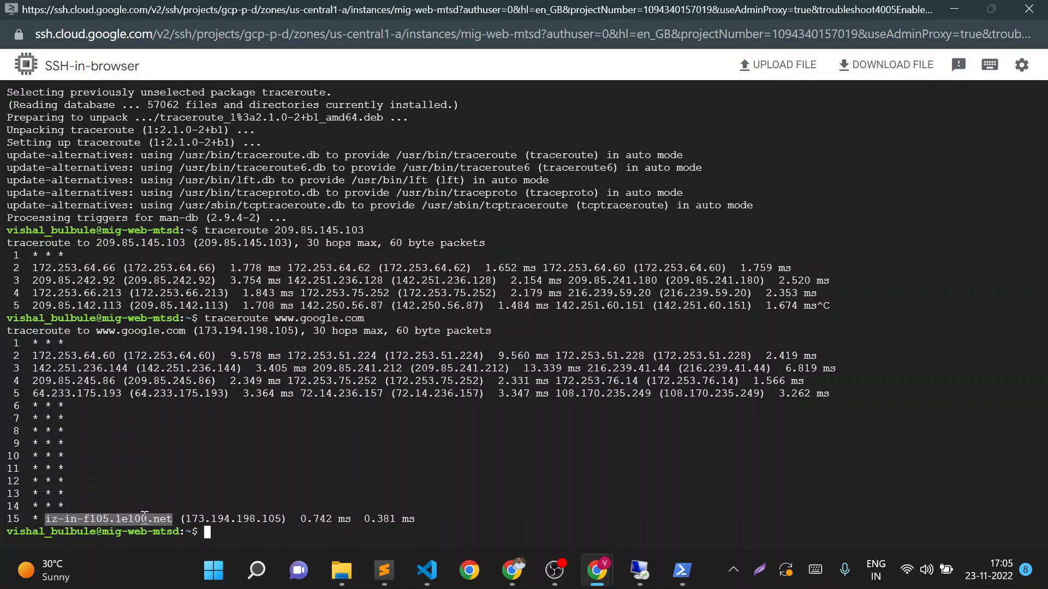
double_click(144, 518)
double_click(243, 521)
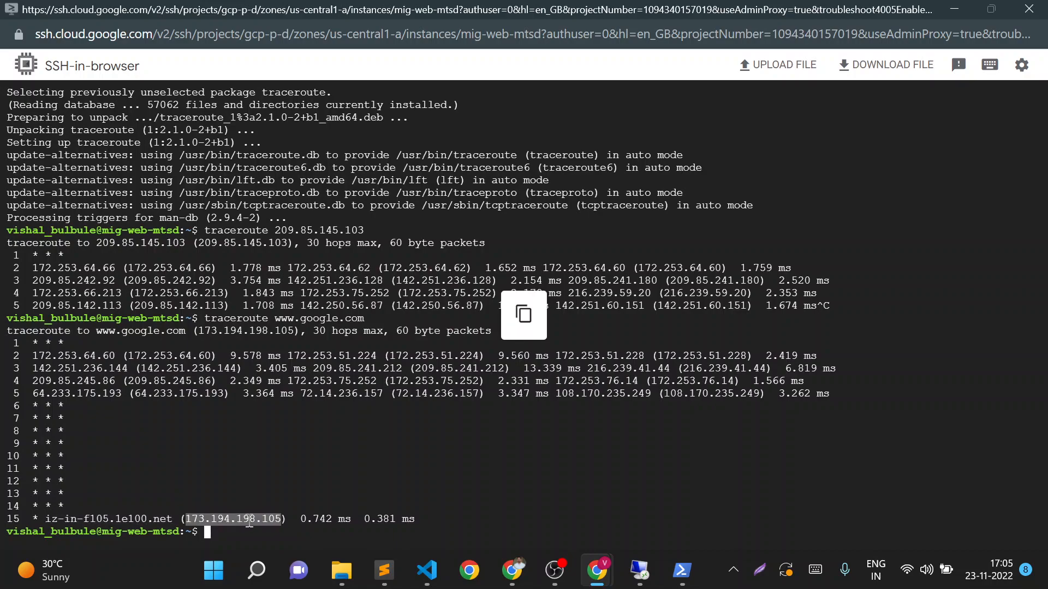
double_click(250, 521)
triple_click(257, 521)
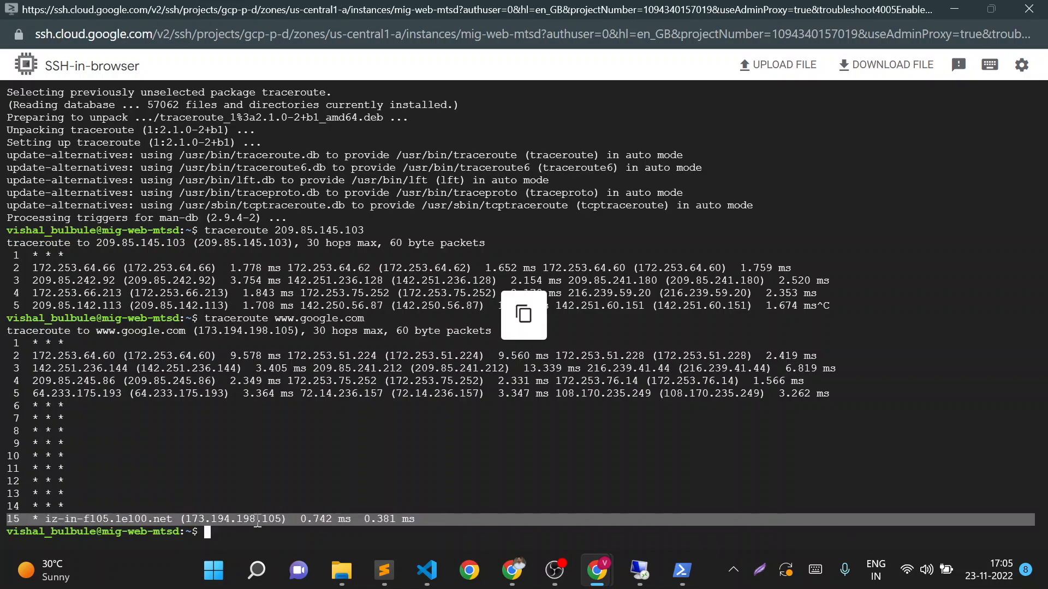
click(65, 524)
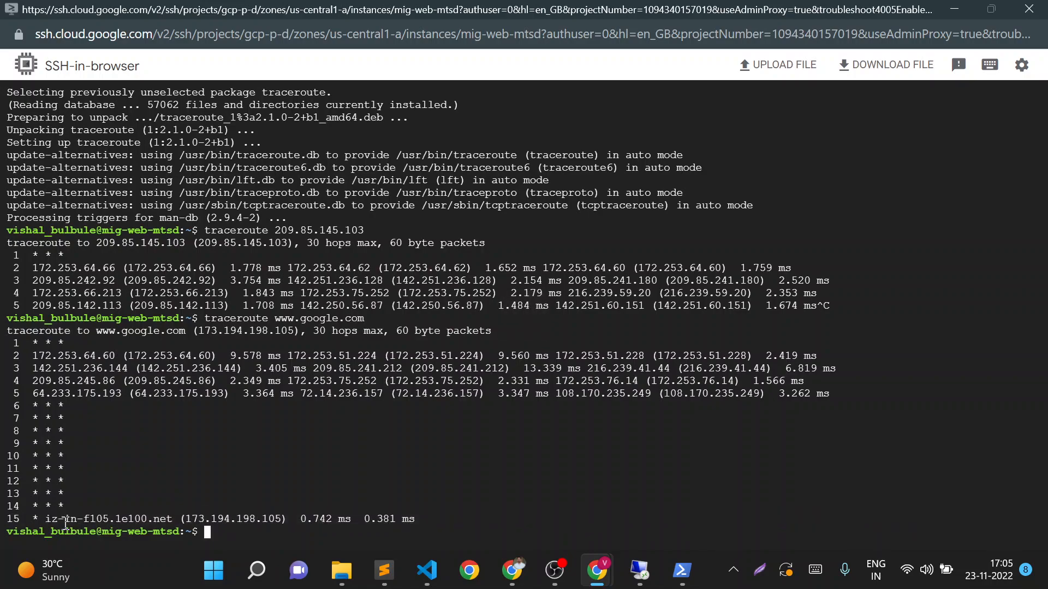
drag(45, 520, 106, 518)
click(682, 571)
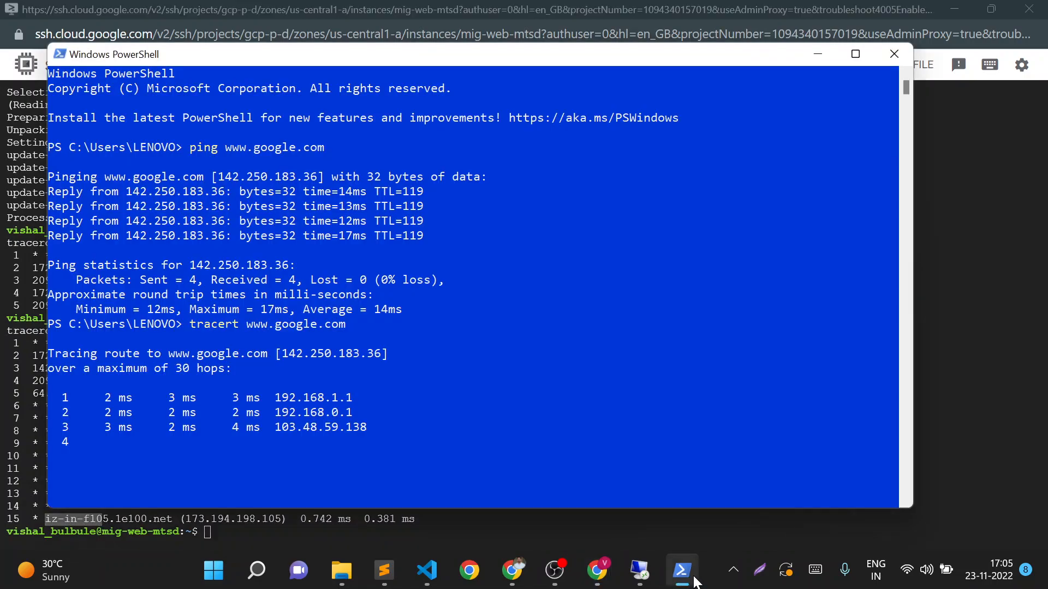
click(855, 54)
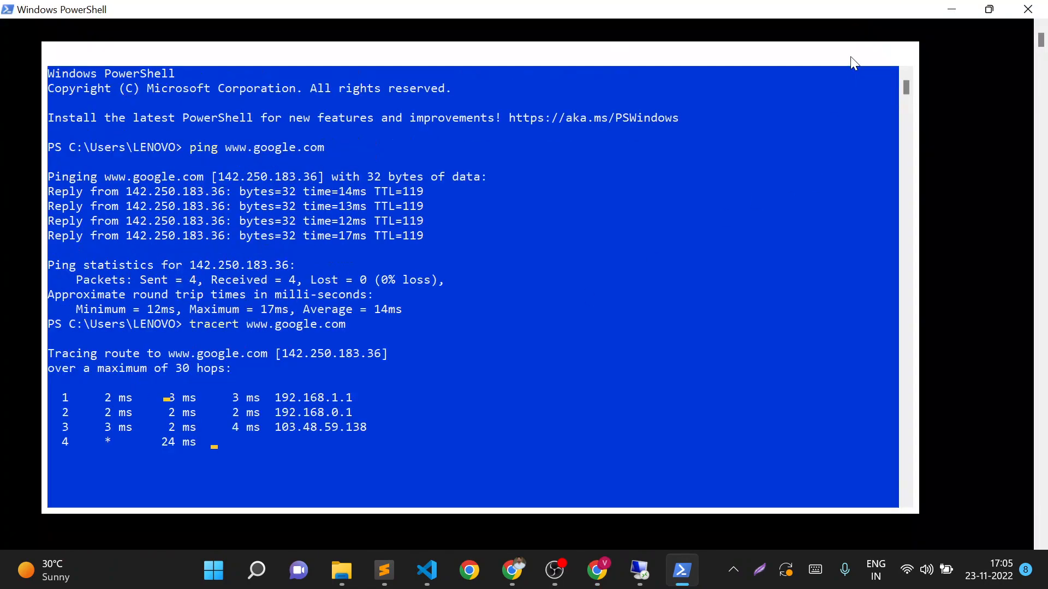
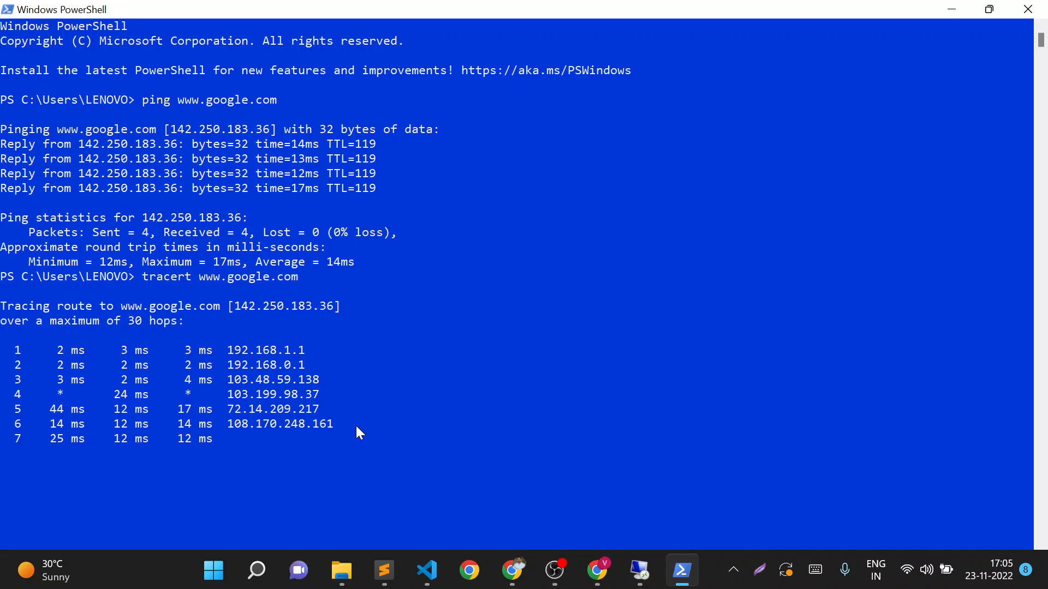
key(Return)
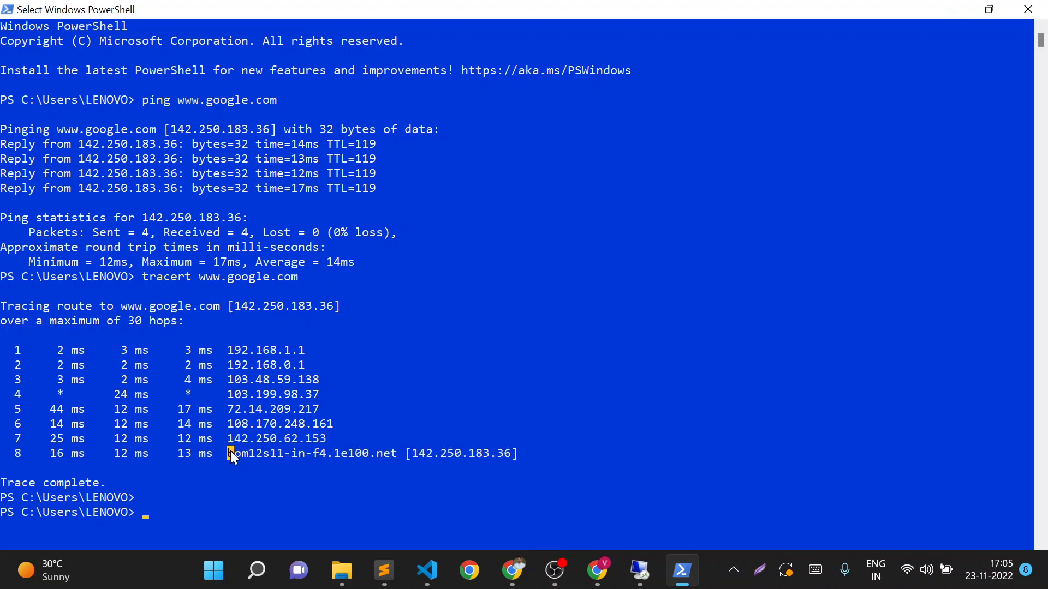
drag(230, 451, 342, 454)
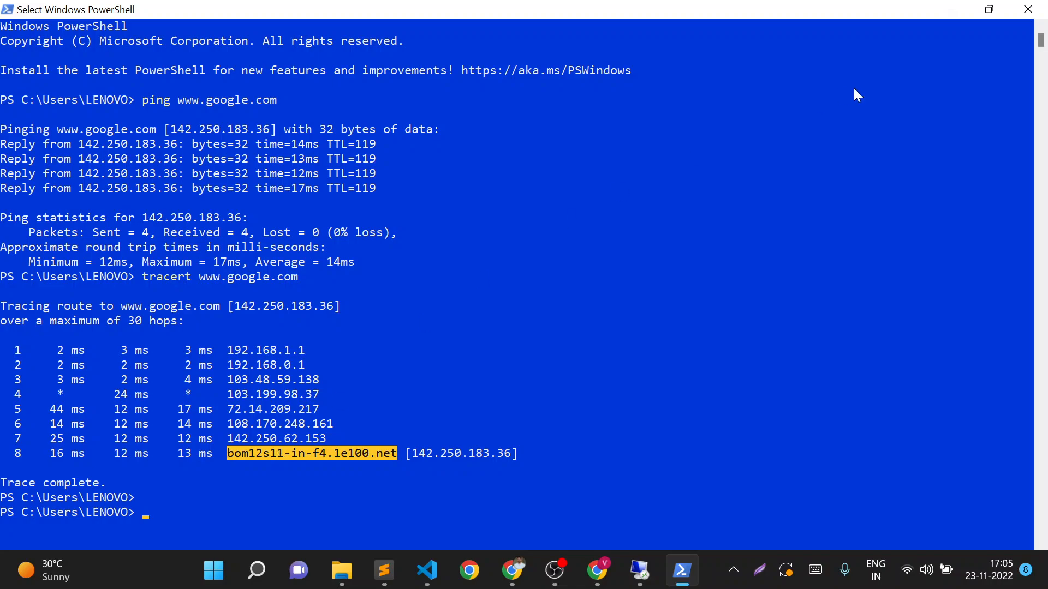
click(939, 4)
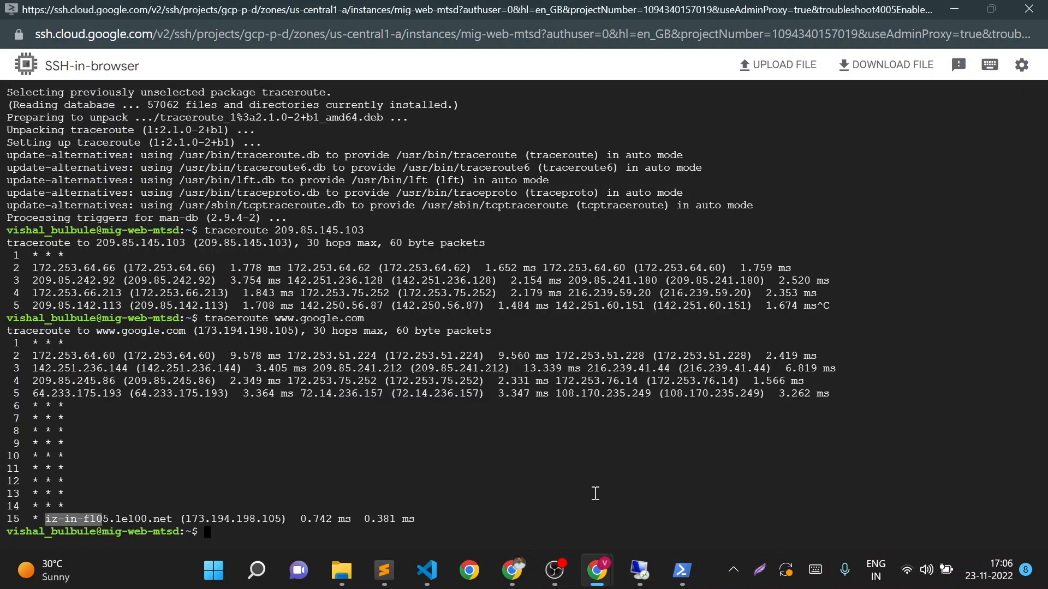
Switch to the Chrome window showing the web application at 34.117.100.151 and reload the page repeatedly to test the load balancer.
mouse_move(591, 584)
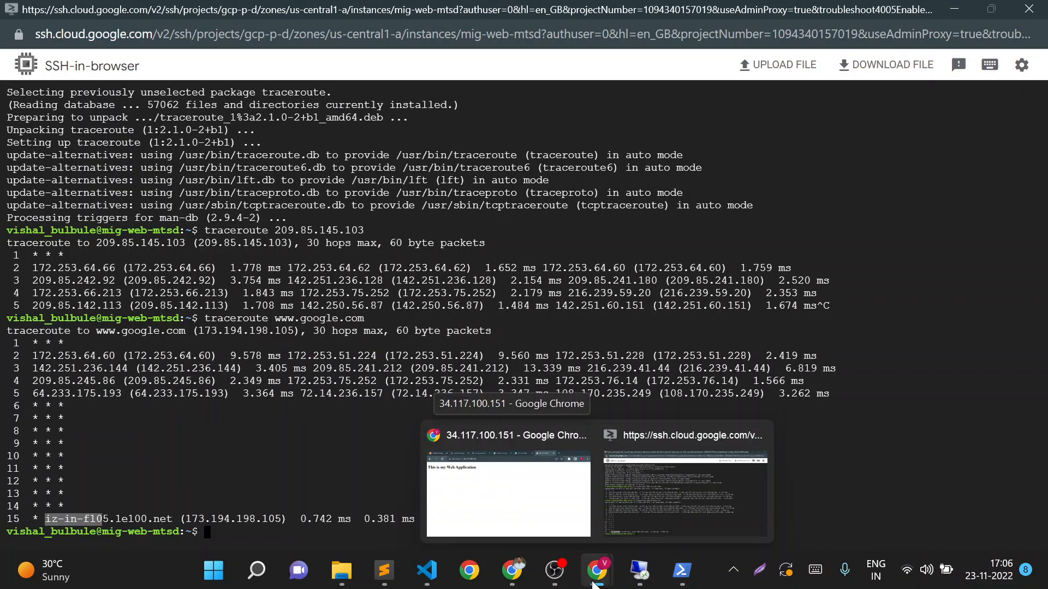
click(529, 507)
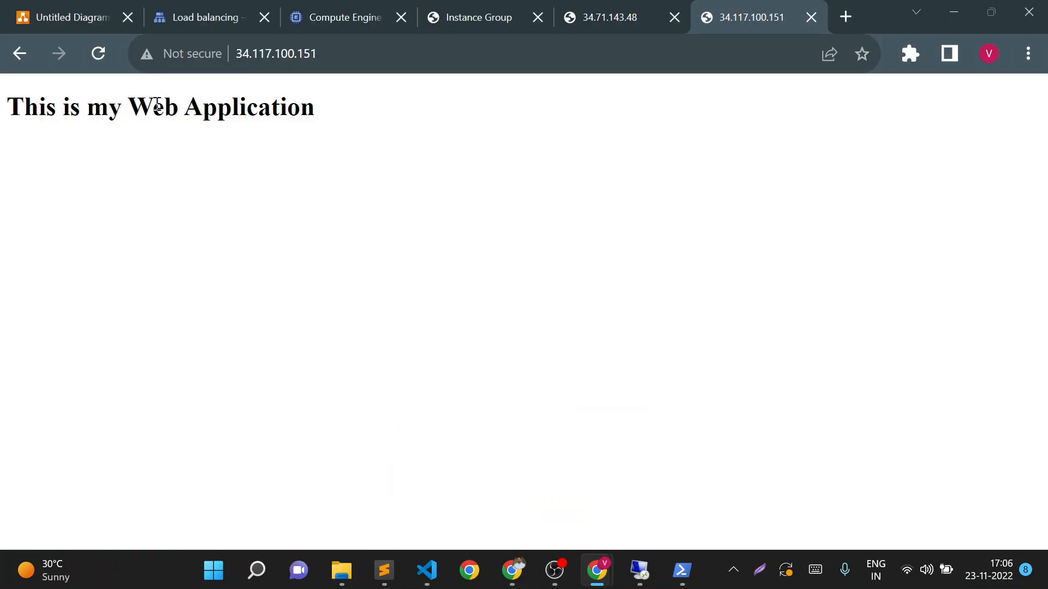
click(101, 54)
click(101, 54)
click(100, 54)
click(101, 53)
click(100, 54)
click(100, 53)
Show the Load Balancing Types slide in the Instance Group PDF and highlight the external and internal load balancing text.
click(449, 3)
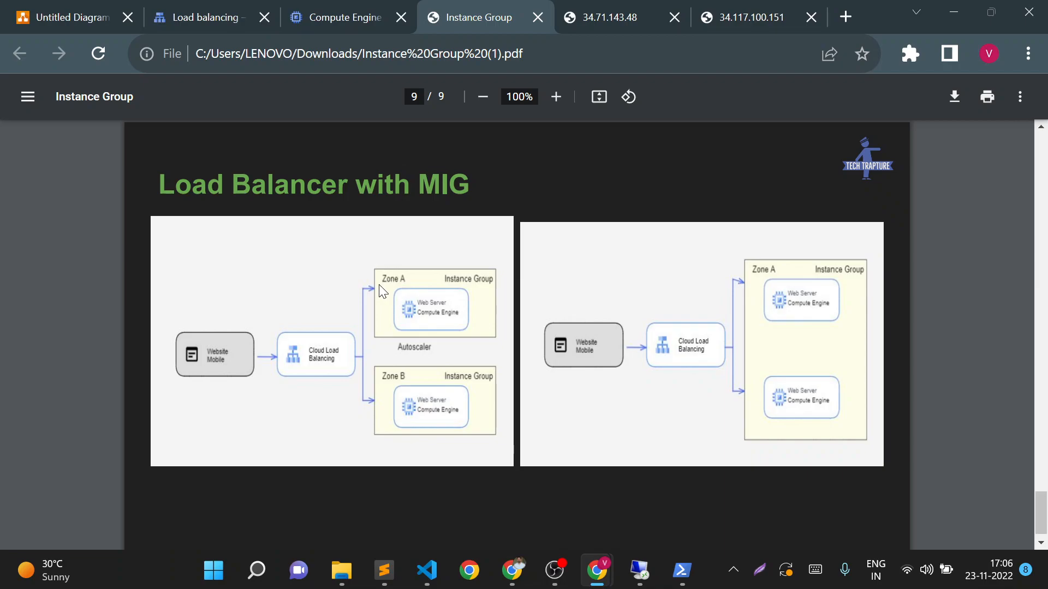
key(Left)
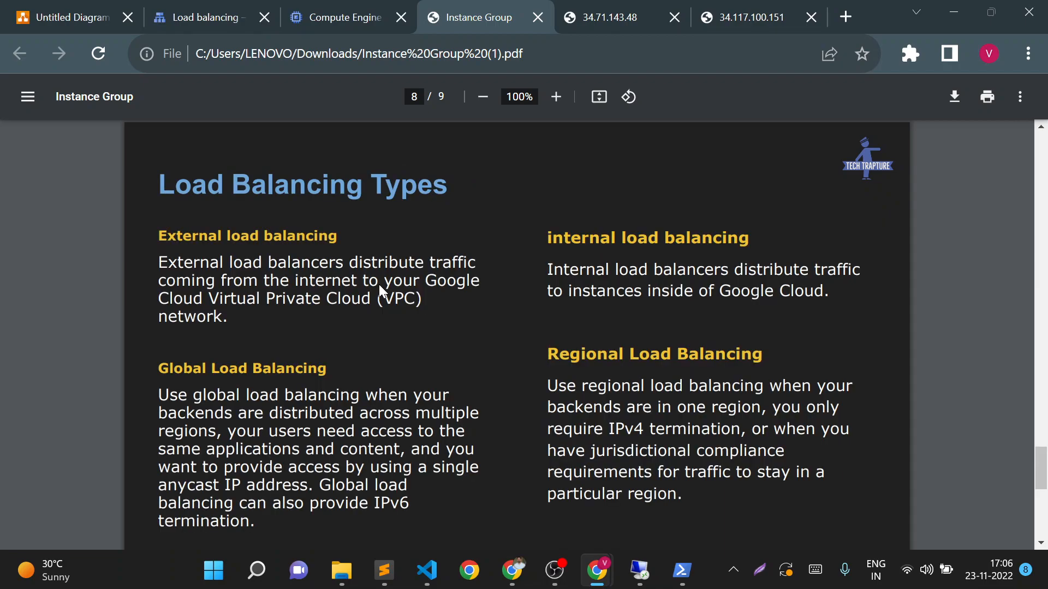
triple_click(245, 260)
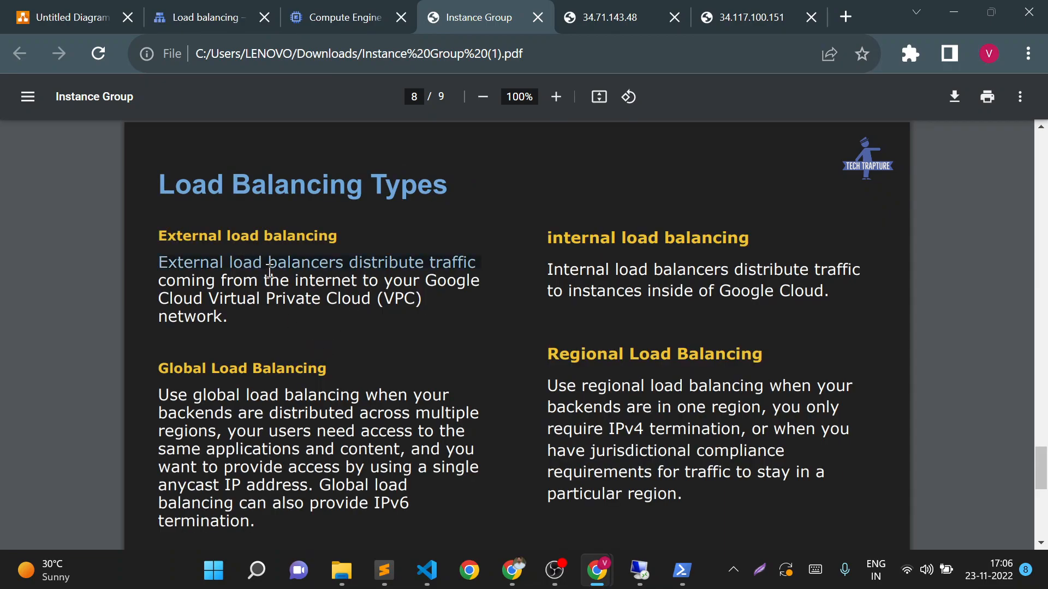
click(296, 293)
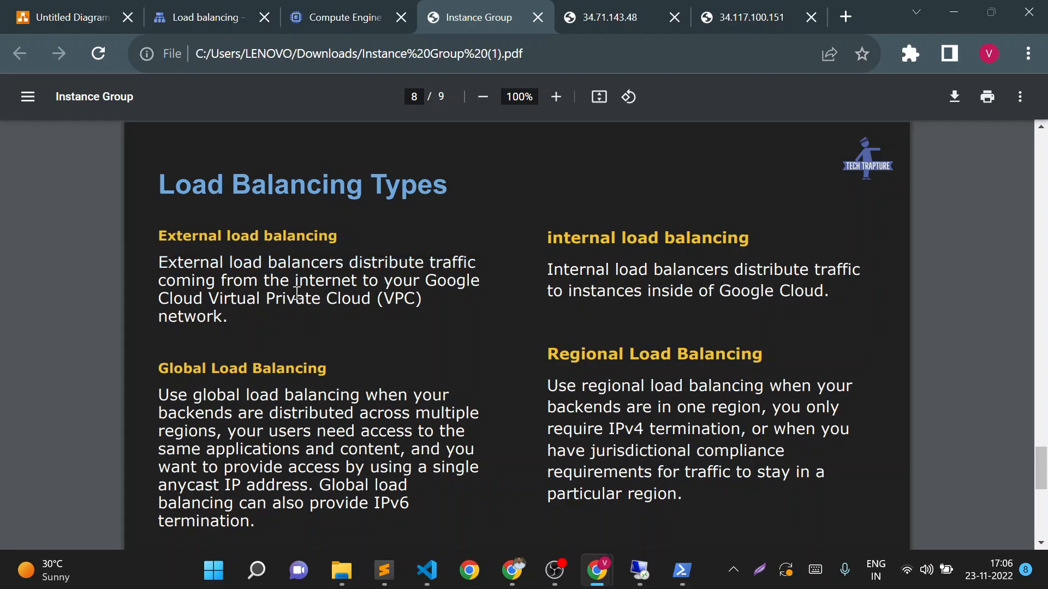
triple_click(256, 243)
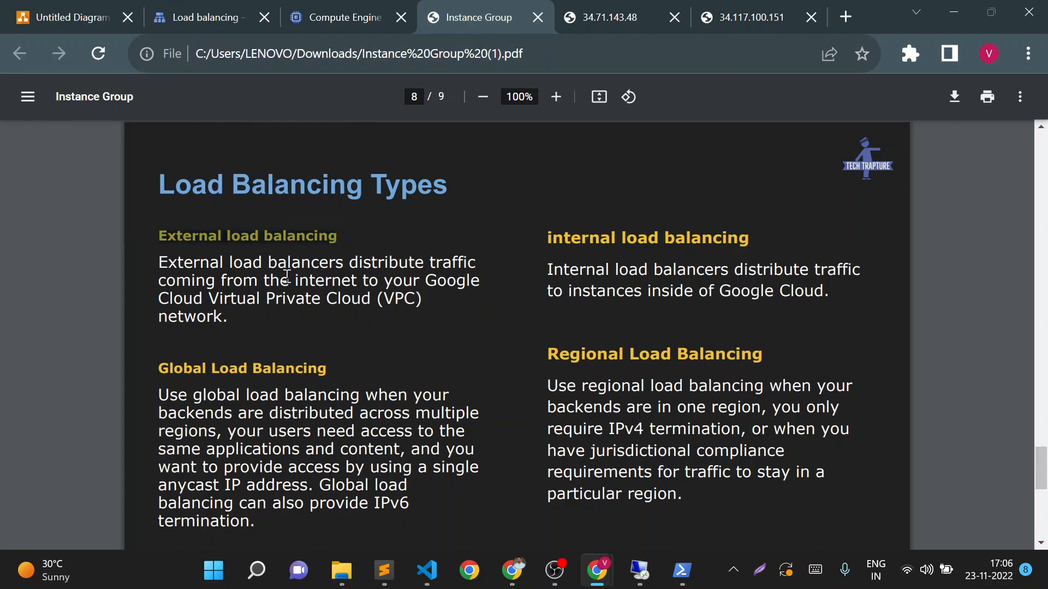
double_click(576, 275)
triple_click(576, 274)
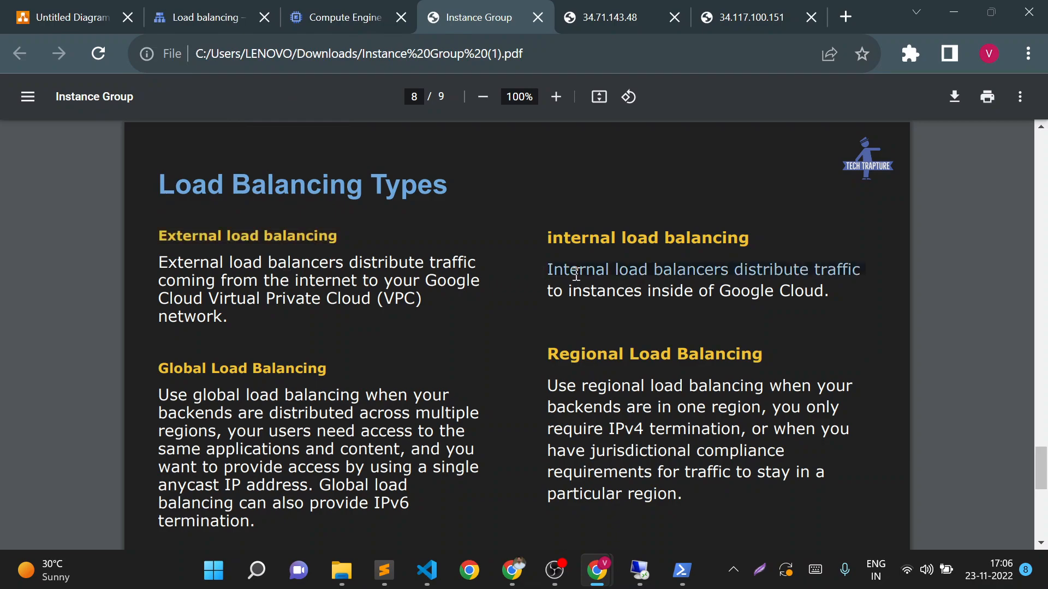
Review the Instance Group PDF slides from Load Balancer Features to Load Balancer with MIG, and return to the multi-region architecture diagram on page 7.
key(Left)
key(Left)
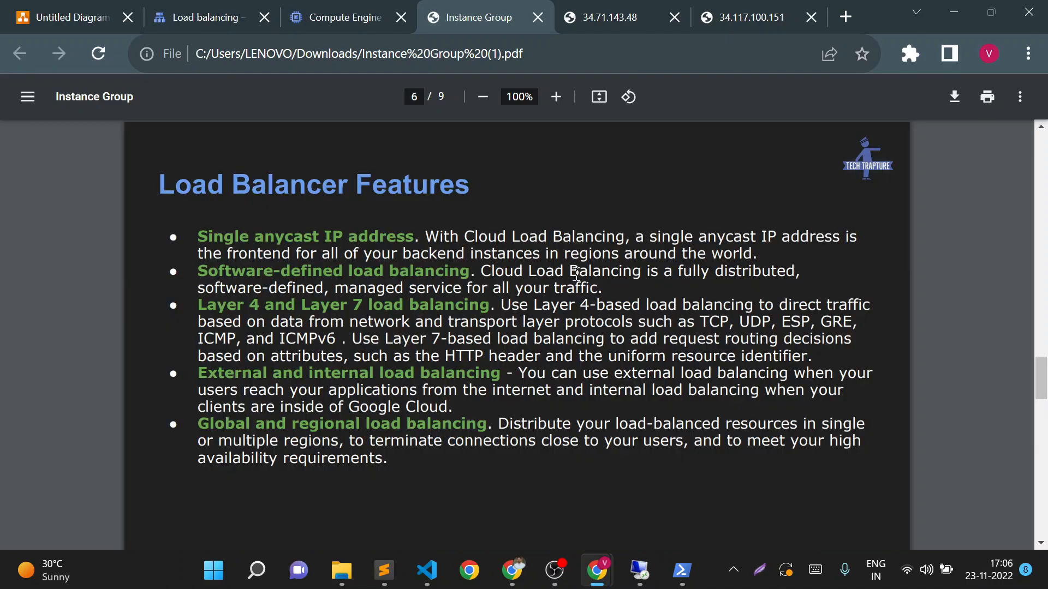
key(Right)
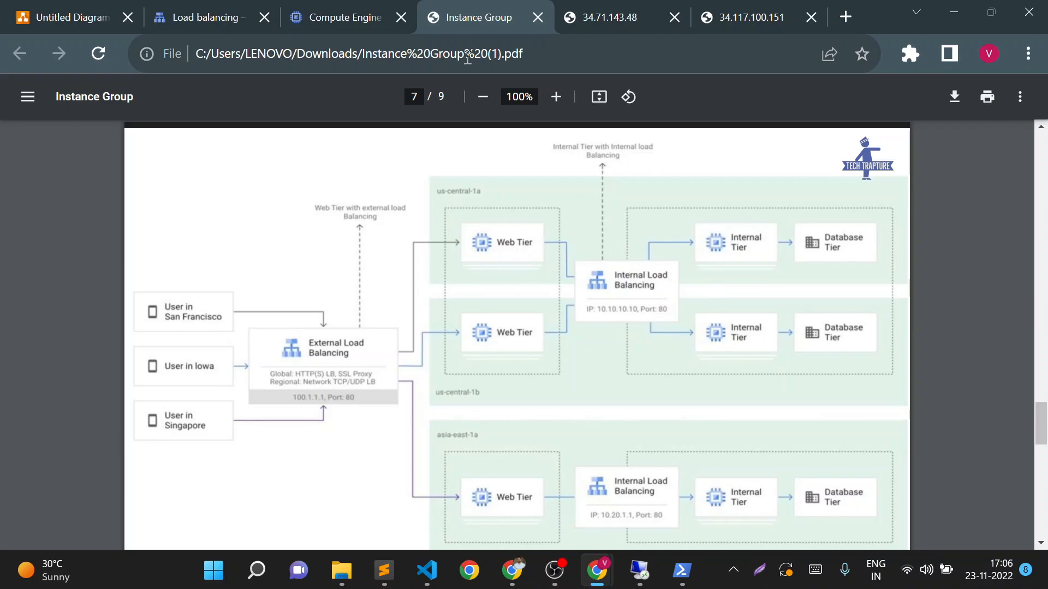
key(Right)
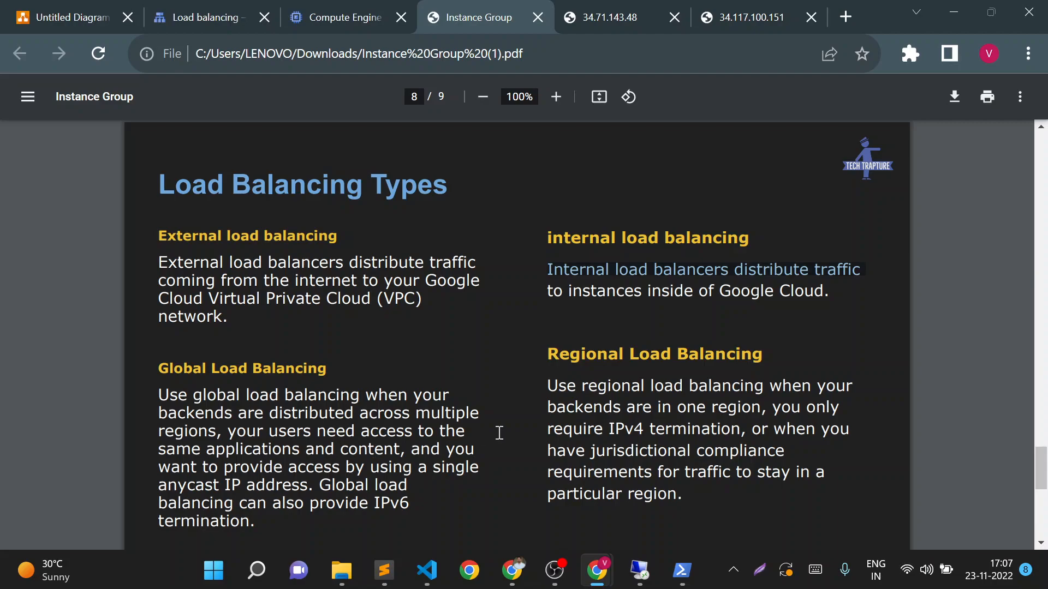
key(Right)
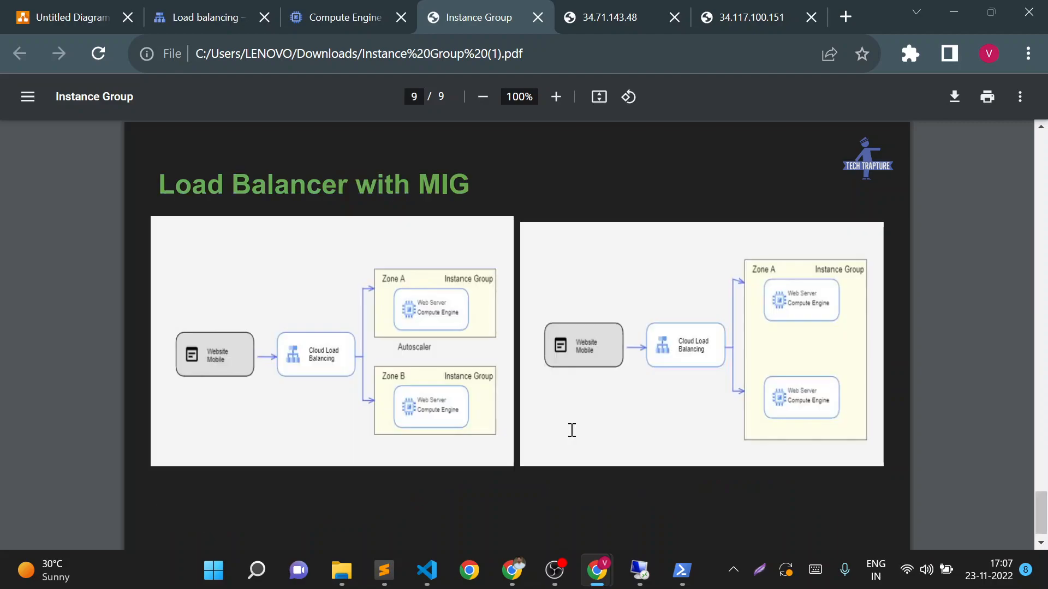
key(Left)
key(Left)
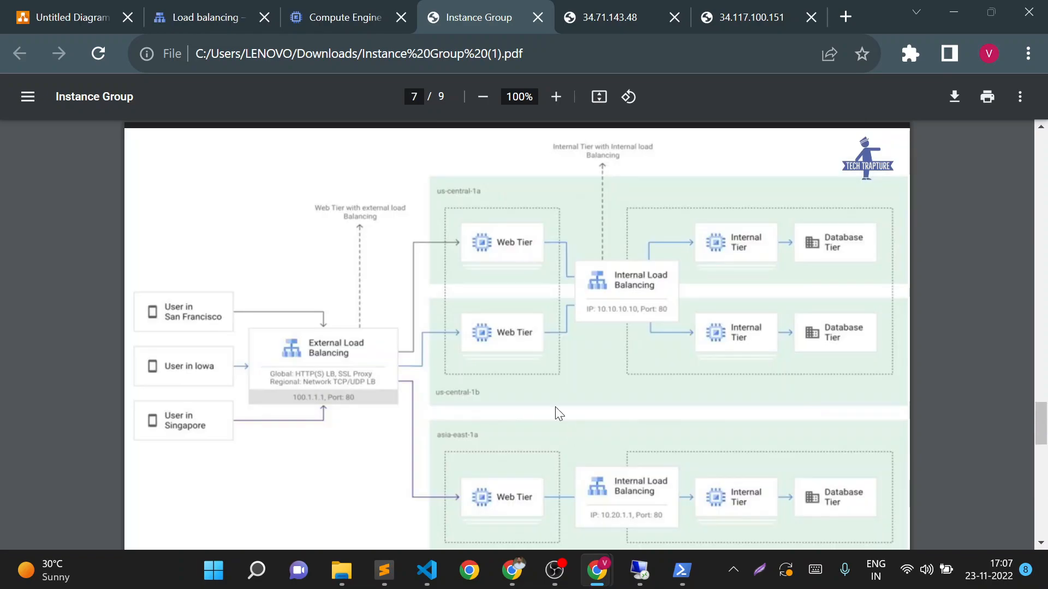